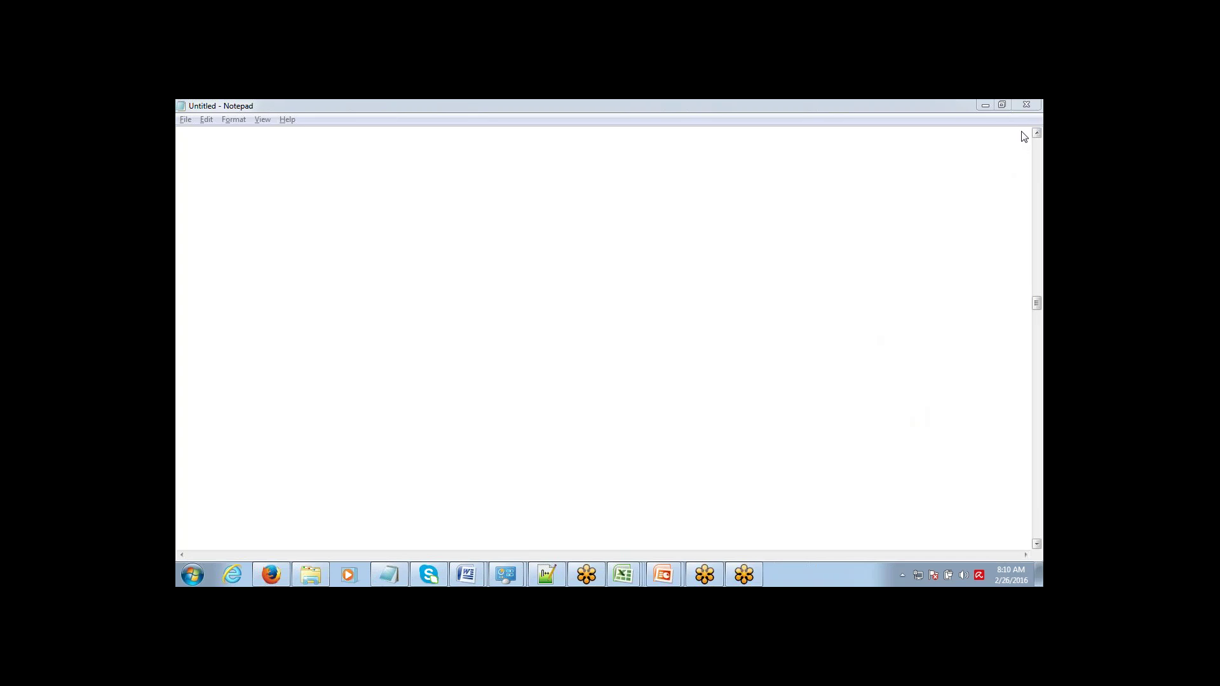
- Write a two-level outline in the blank note: Opportunity, with Opportunity Product indented beneath it
left_click(202, 149)
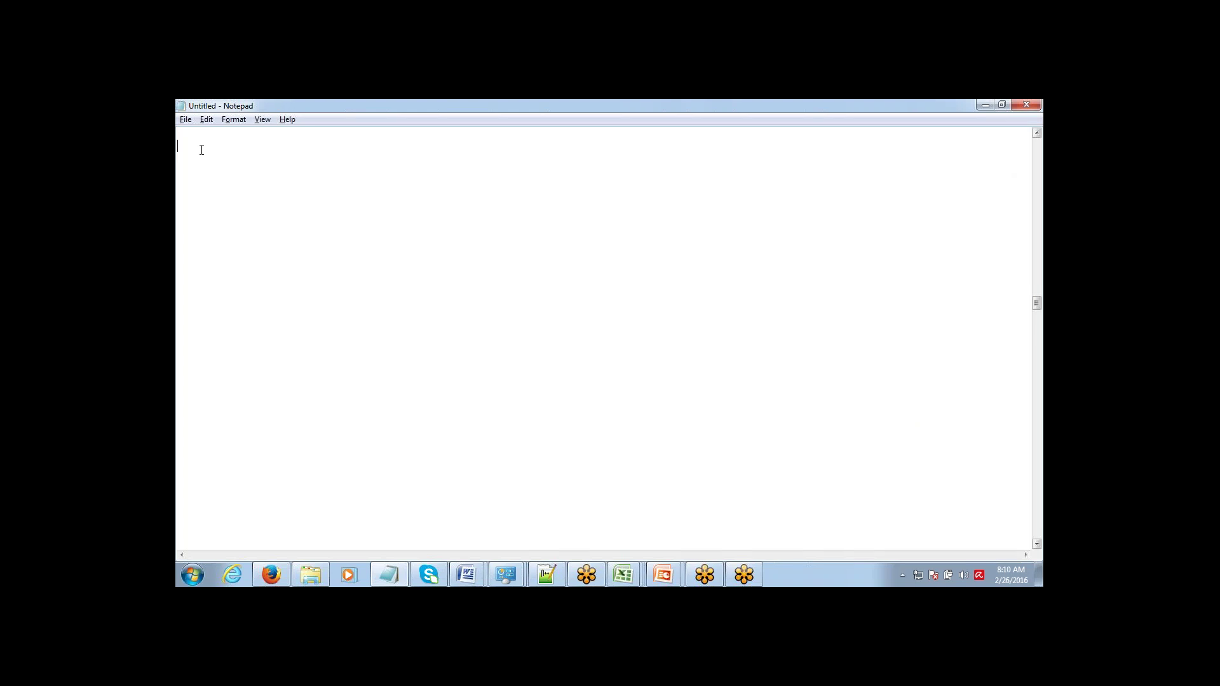
key("Return")
type("Opportunity")
key("Return")
key("Tab")
type("Opportunity Product")
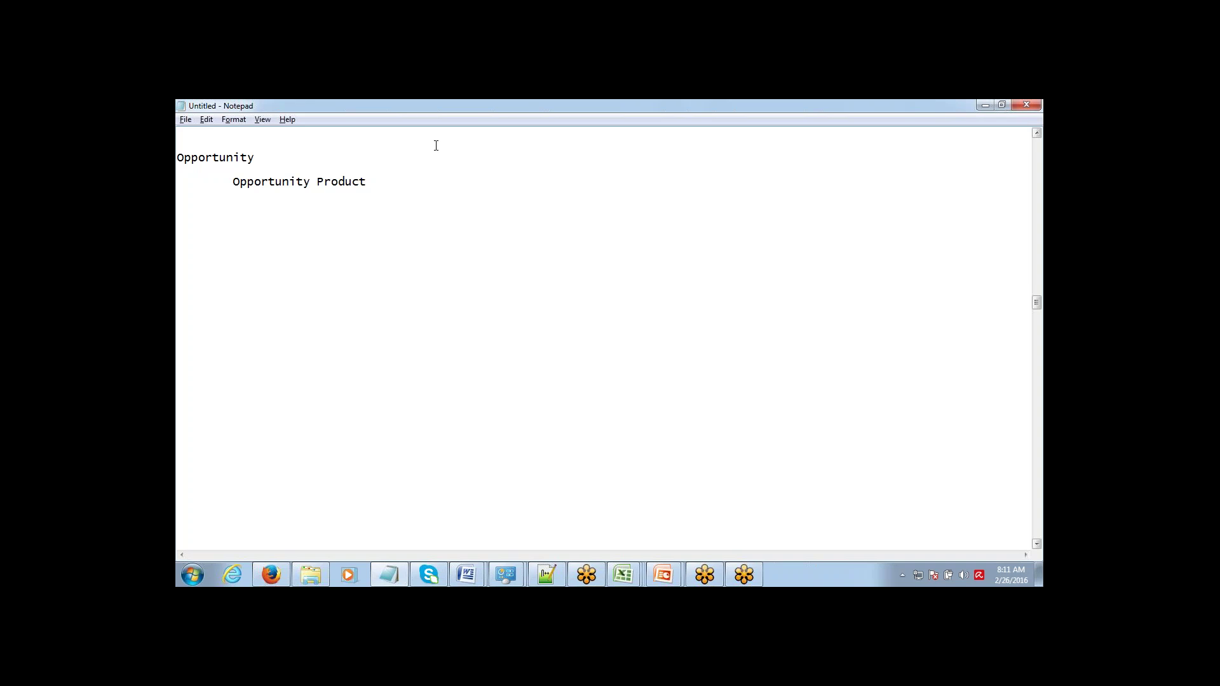
- Switch to Salesforce and start a new opportunity named Op 1234 for the American Express account
left_click(914, 136)
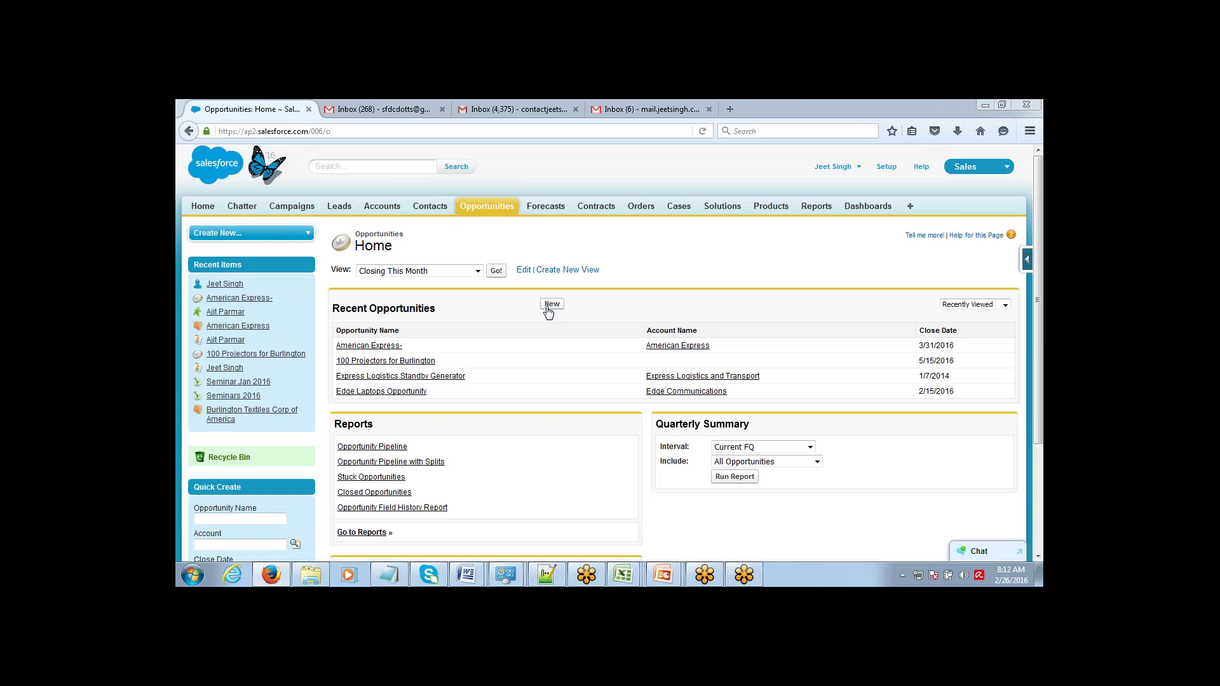
left_click(550, 305)
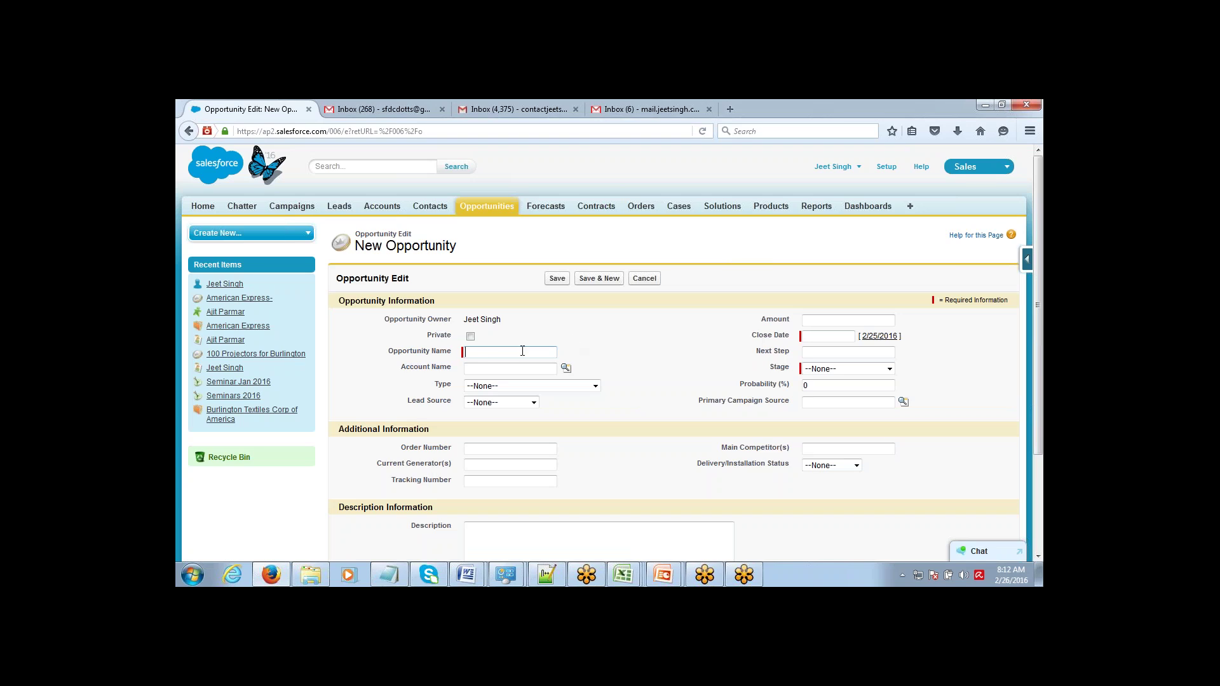
type("Op ")
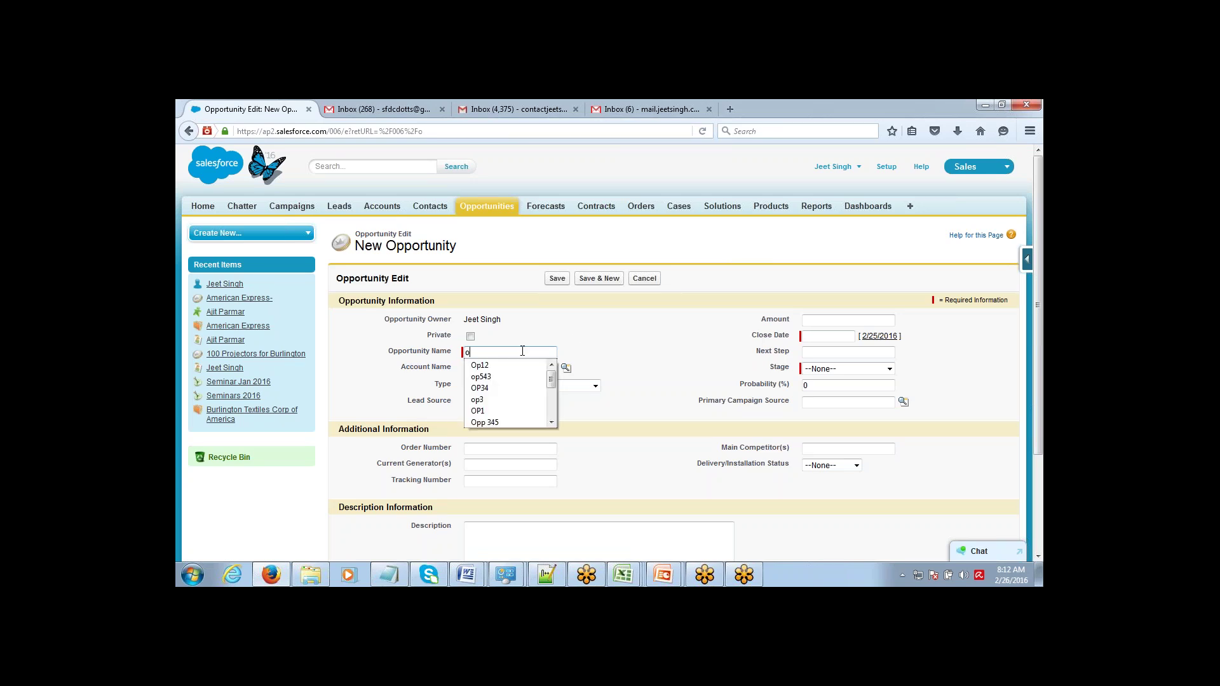
type("1234")
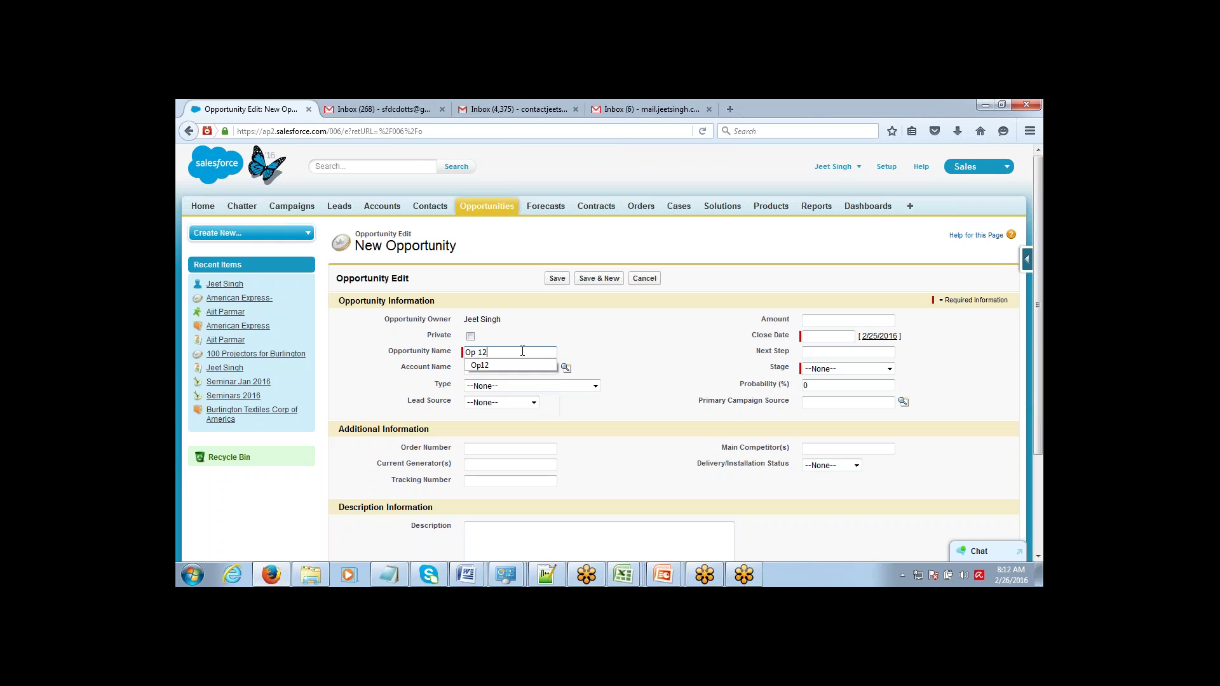
key("Tab")
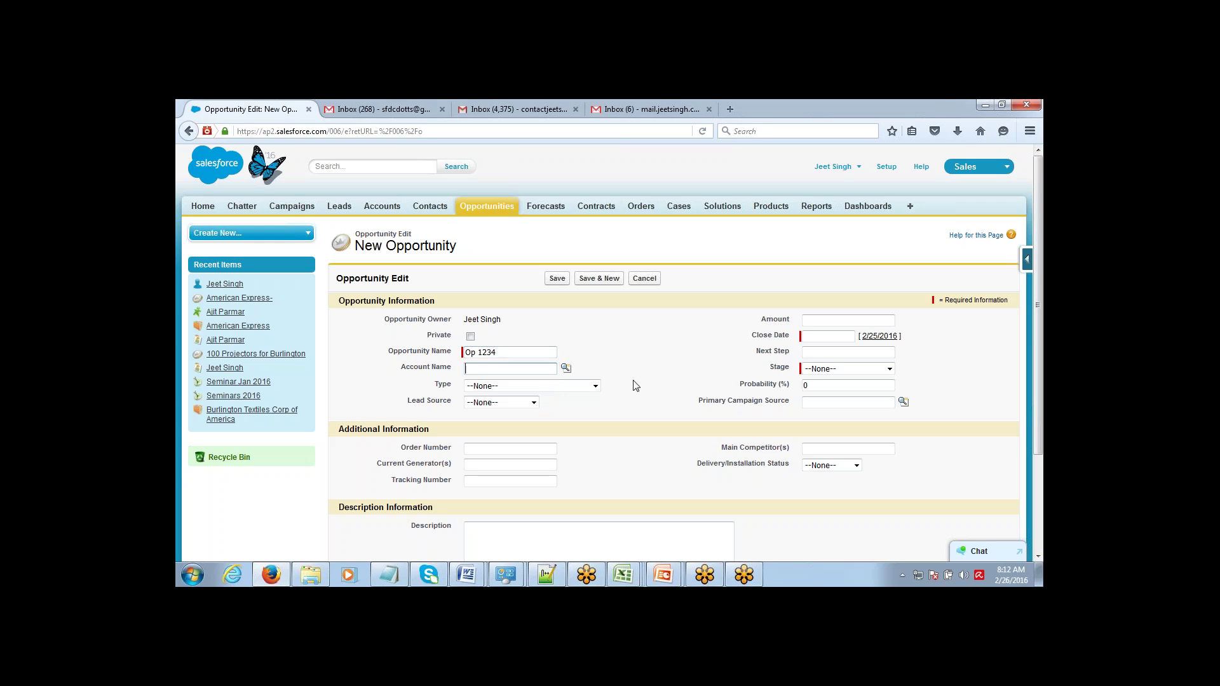
left_click(566, 368)
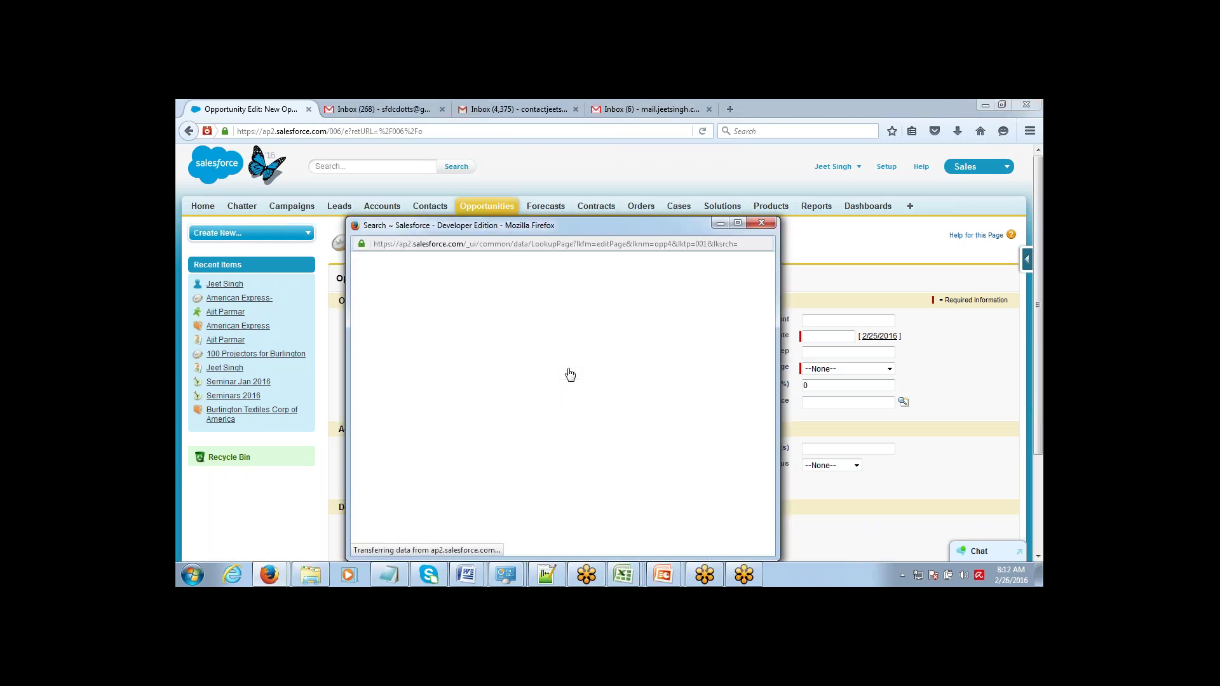
left_click_drag(548, 227, 551, 207)
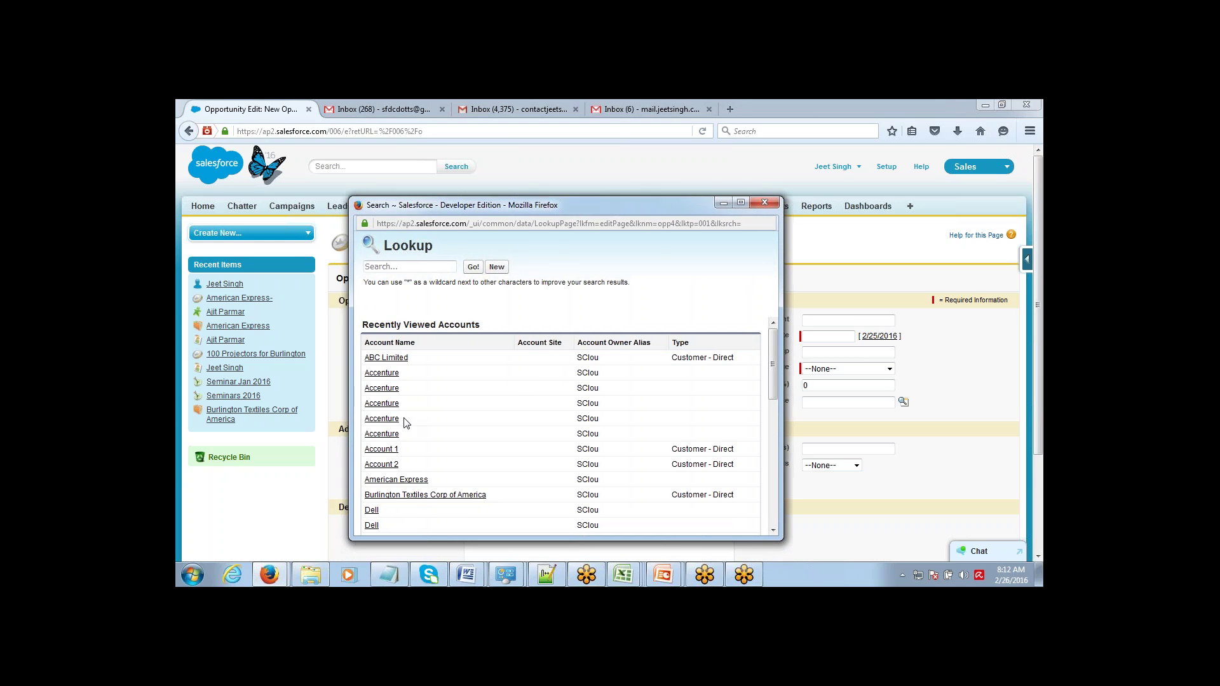
left_click(397, 480)
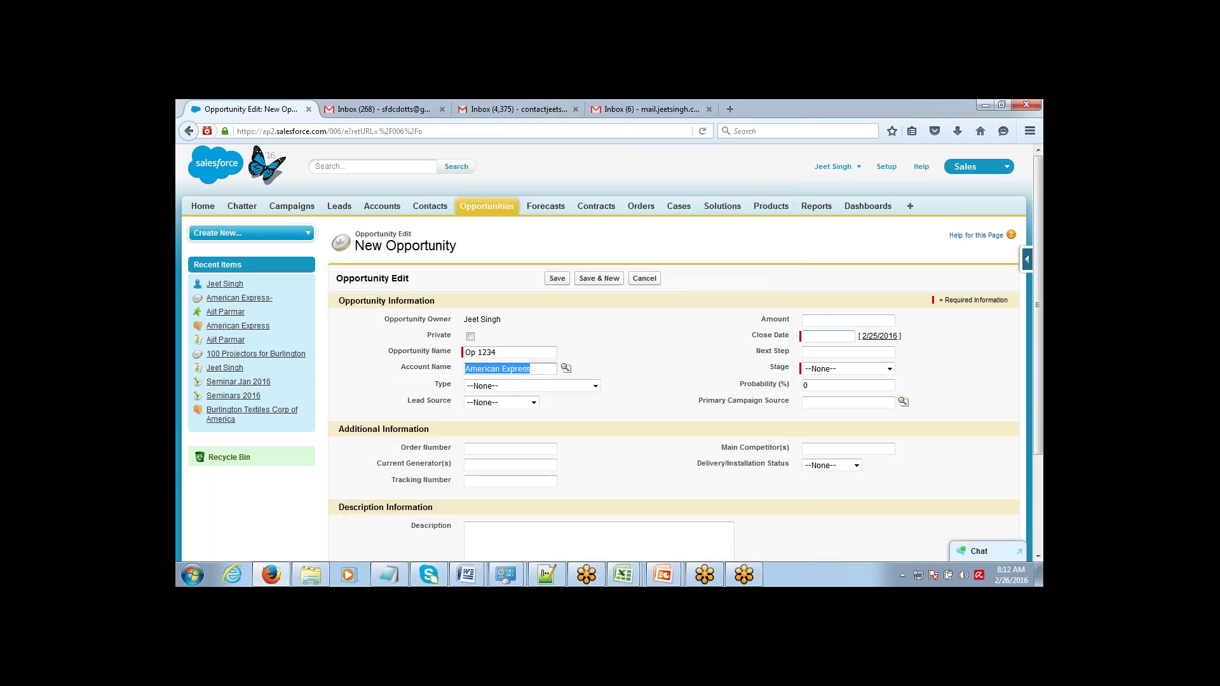
- Set the opportunity's close date to 2/27/2016 and its stage to Qualification, and save the record
left_click(839, 334)
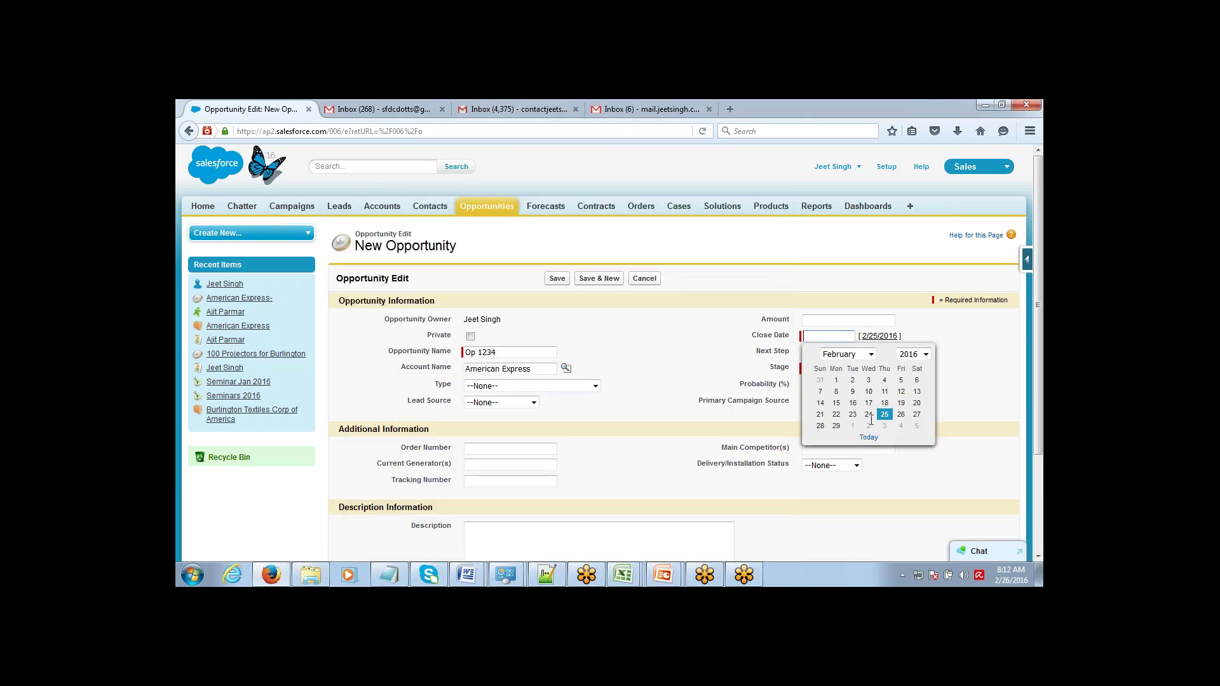
left_click(915, 416)
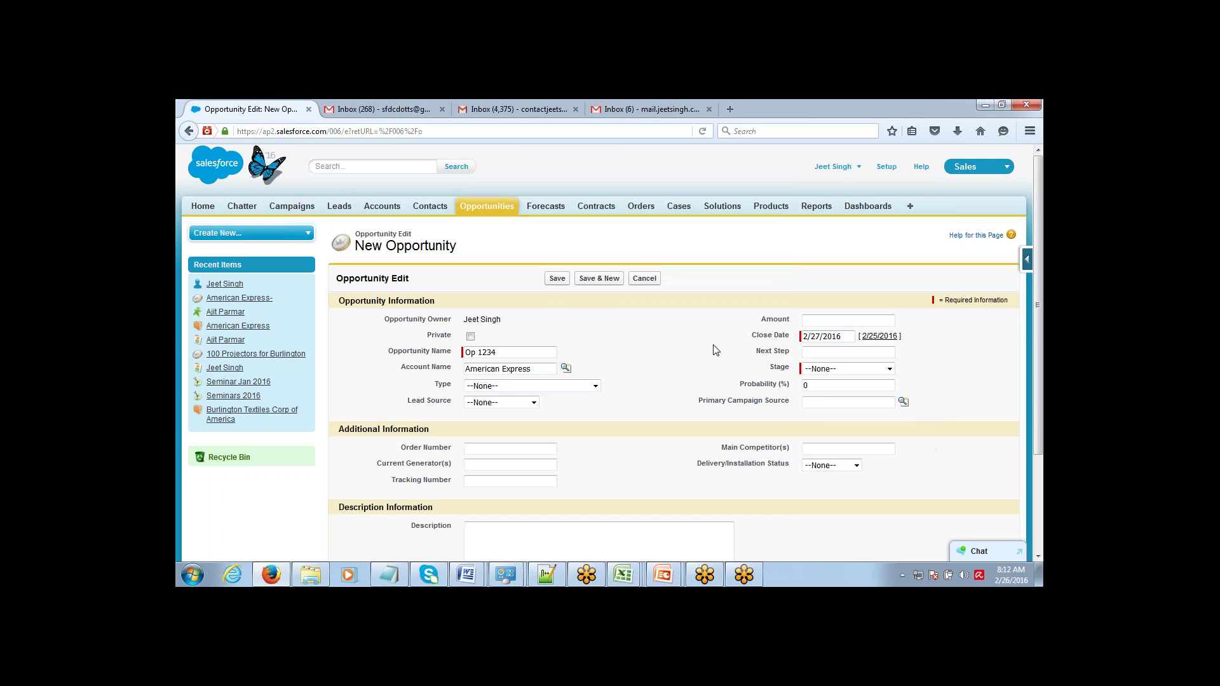
left_click(816, 371)
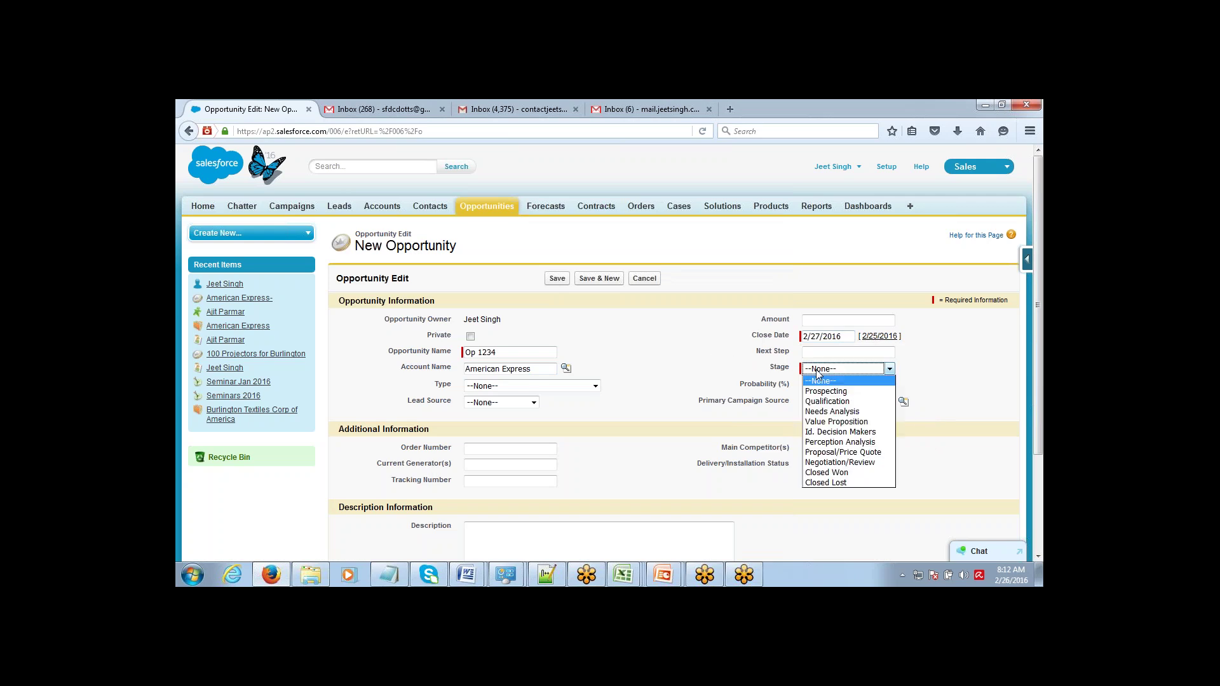
left_click(827, 401)
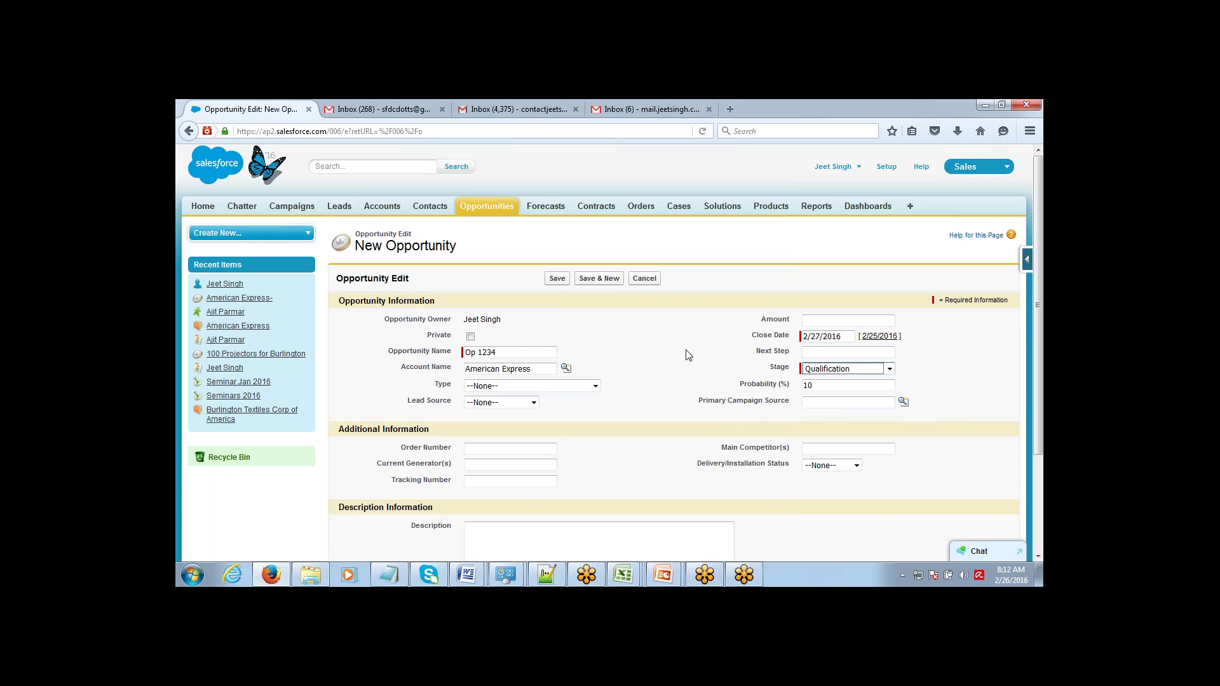
left_click(563, 279)
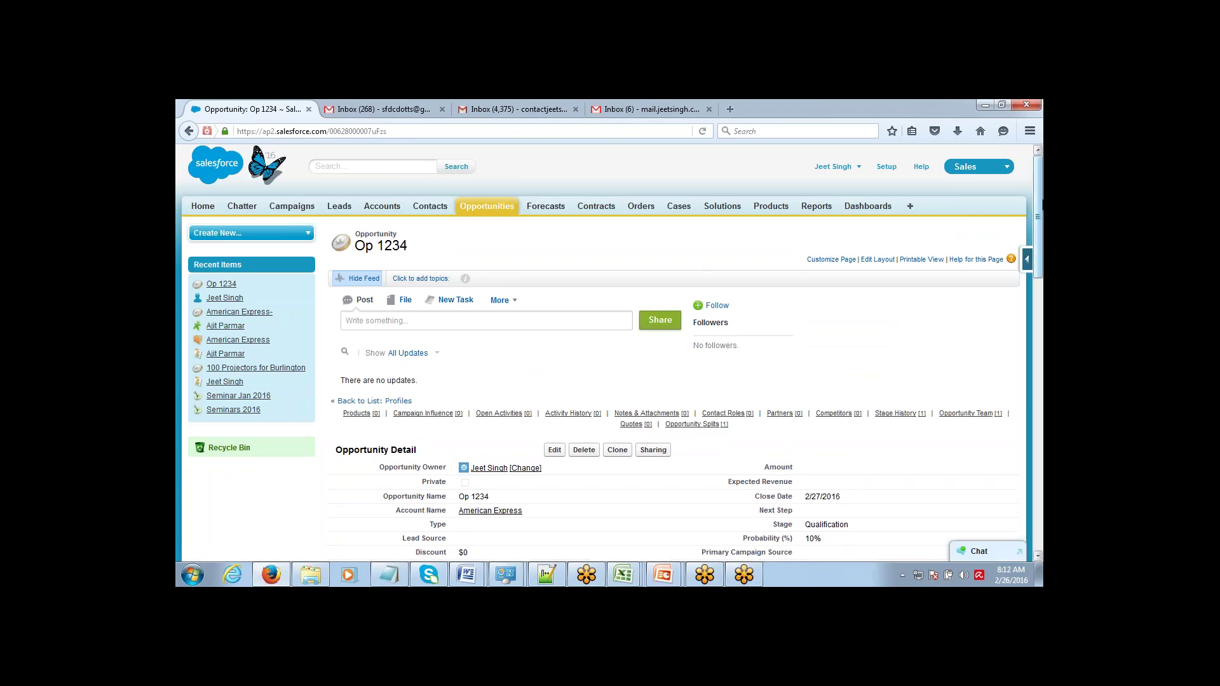
left_click_drag(1040, 210, 1040, 298)
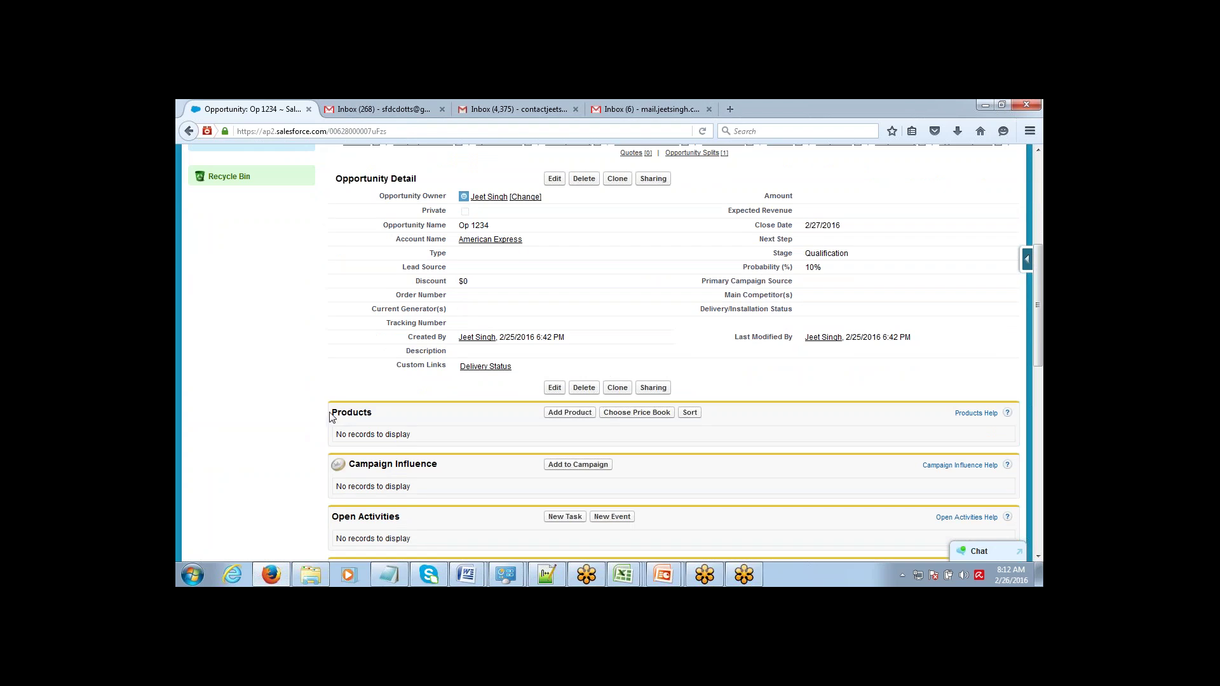
left_click_drag(330, 417, 387, 418)
left_click(467, 413)
left_click_drag(329, 416, 385, 417)
left_click(385, 418)
left_click(569, 415)
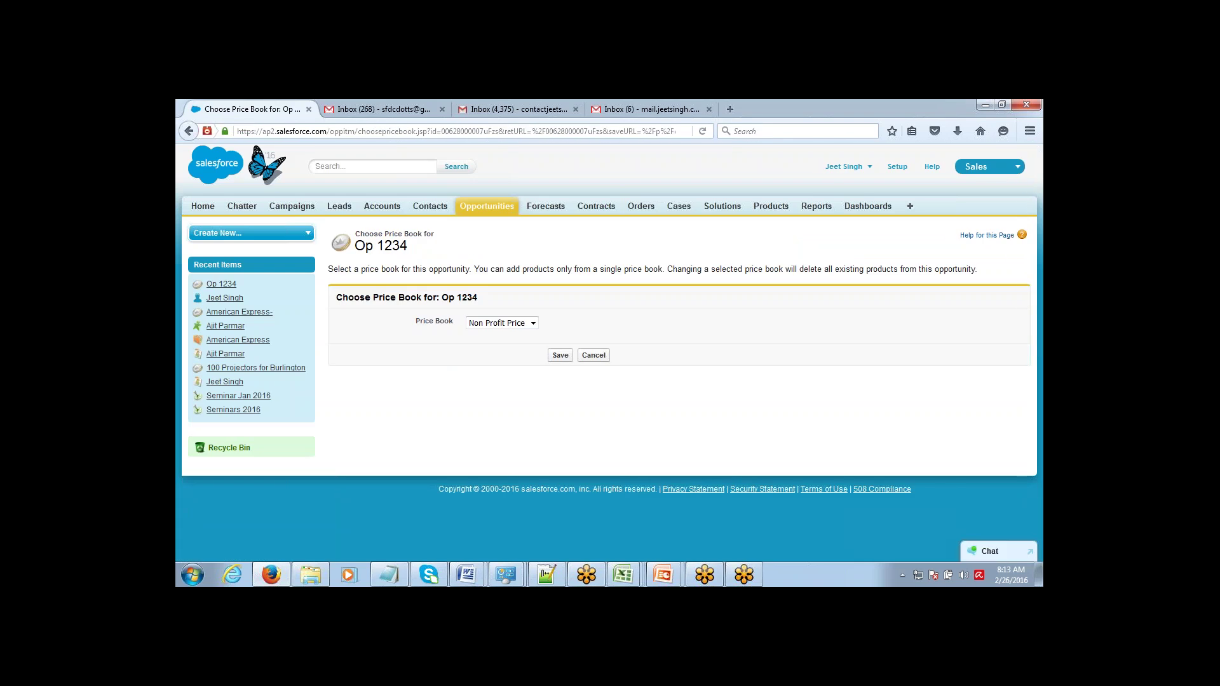
left_click(594, 355)
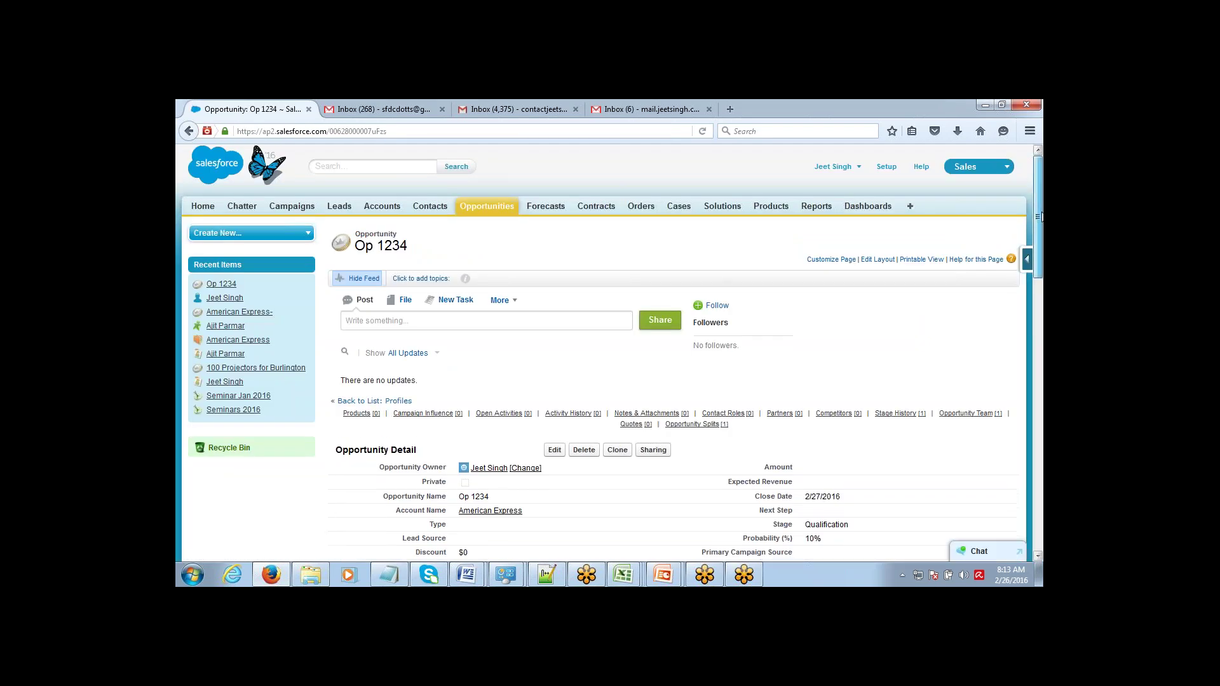
- Try to start adding a product to Op 1234 using the Non Profit Price price book
scroll(1038, 216, "down", 8)
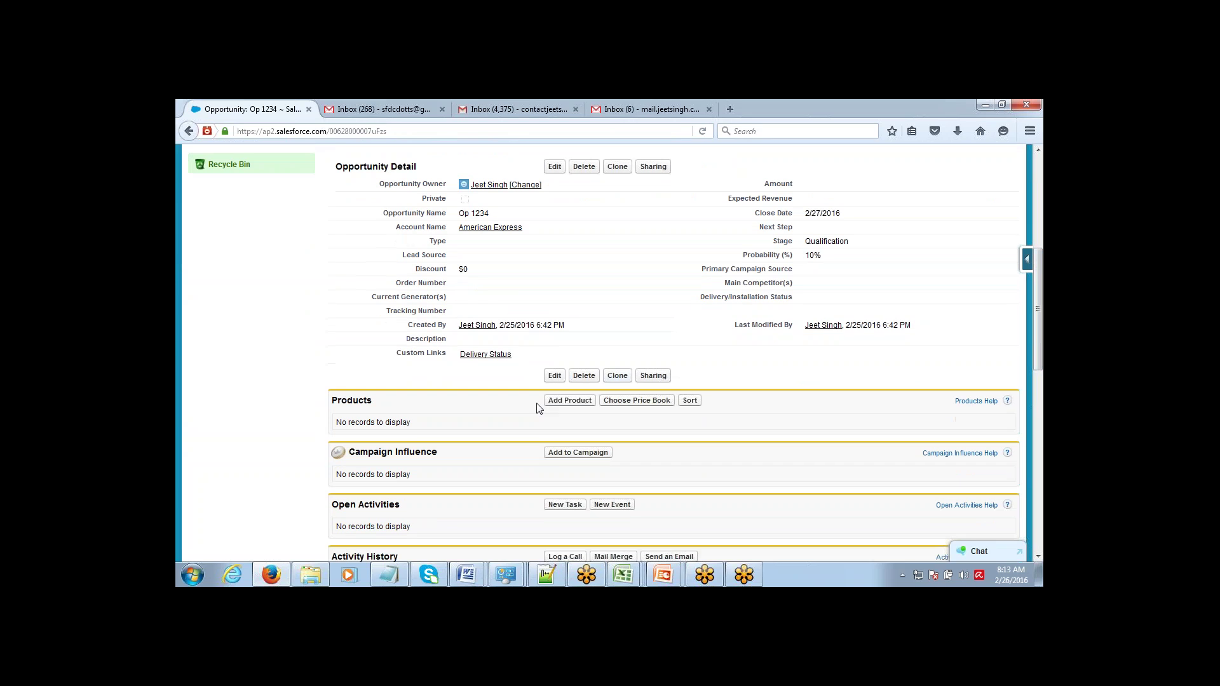
double_click(337, 400)
left_click(390, 409)
left_click_drag(343, 398, 364, 399)
left_click(589, 401)
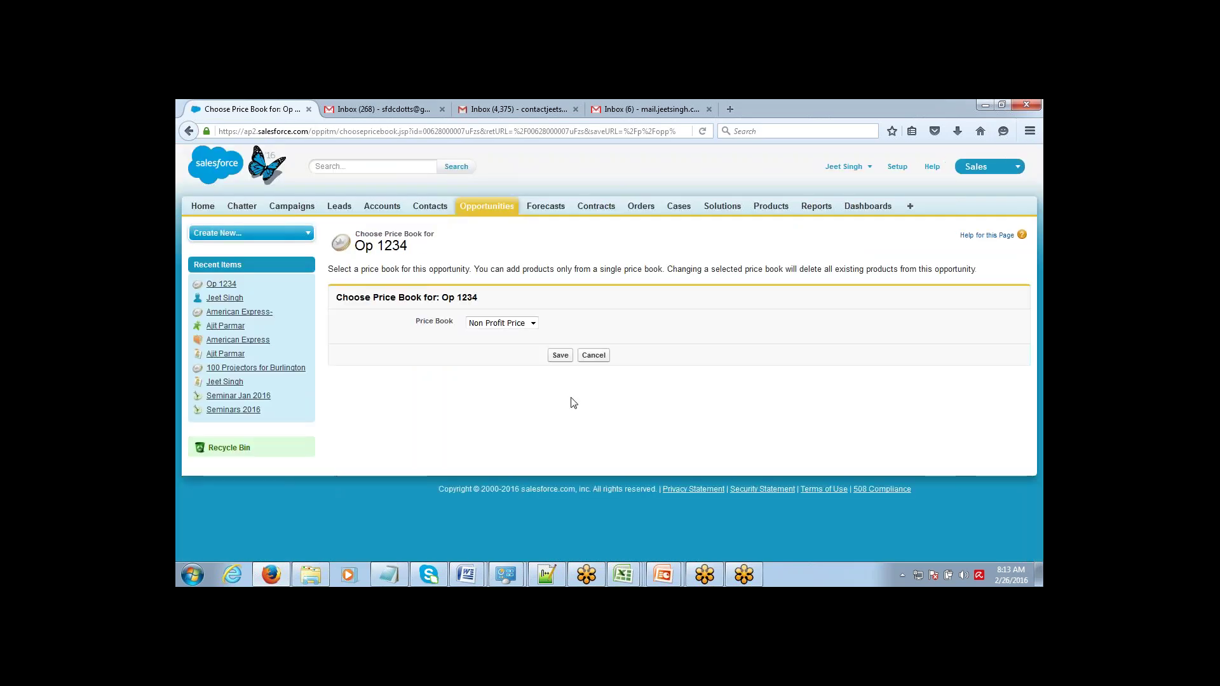
left_click(533, 323)
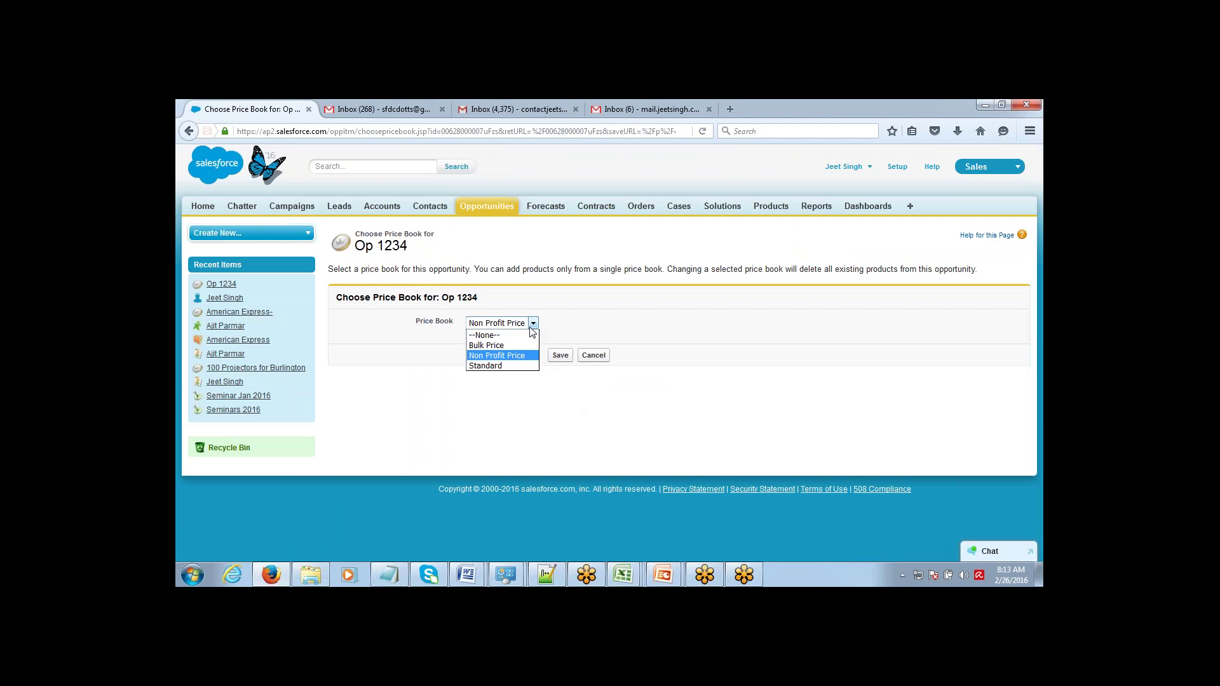
left_click(525, 355)
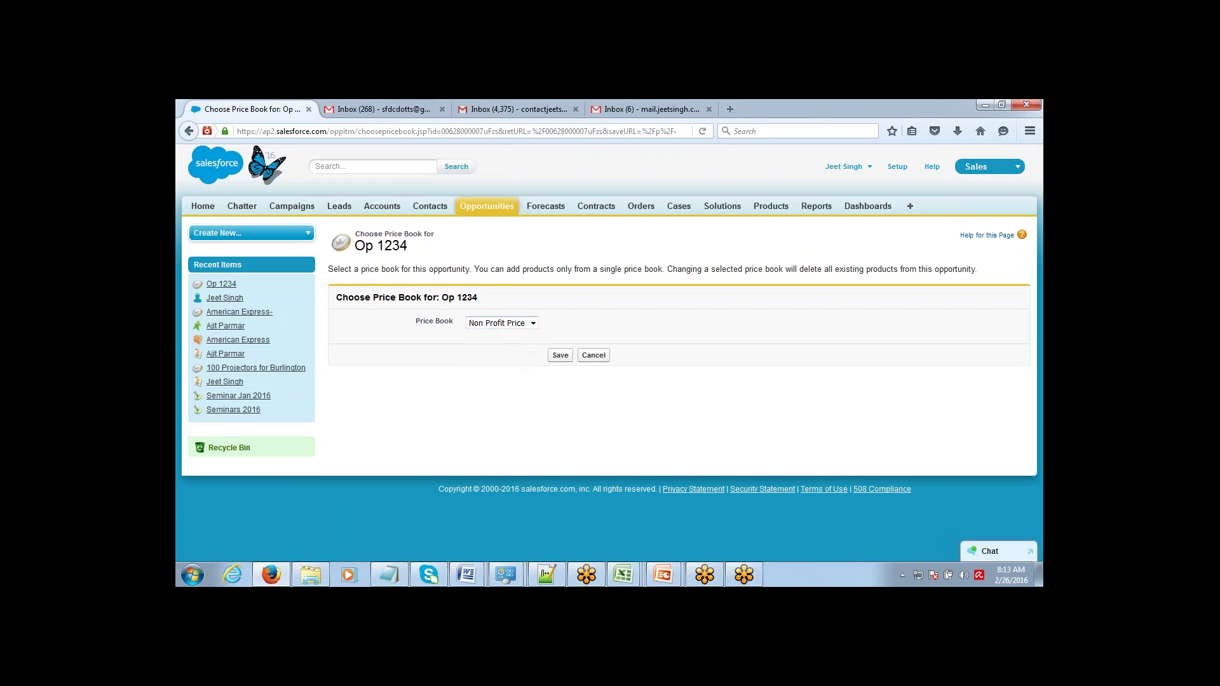
left_click(559, 357)
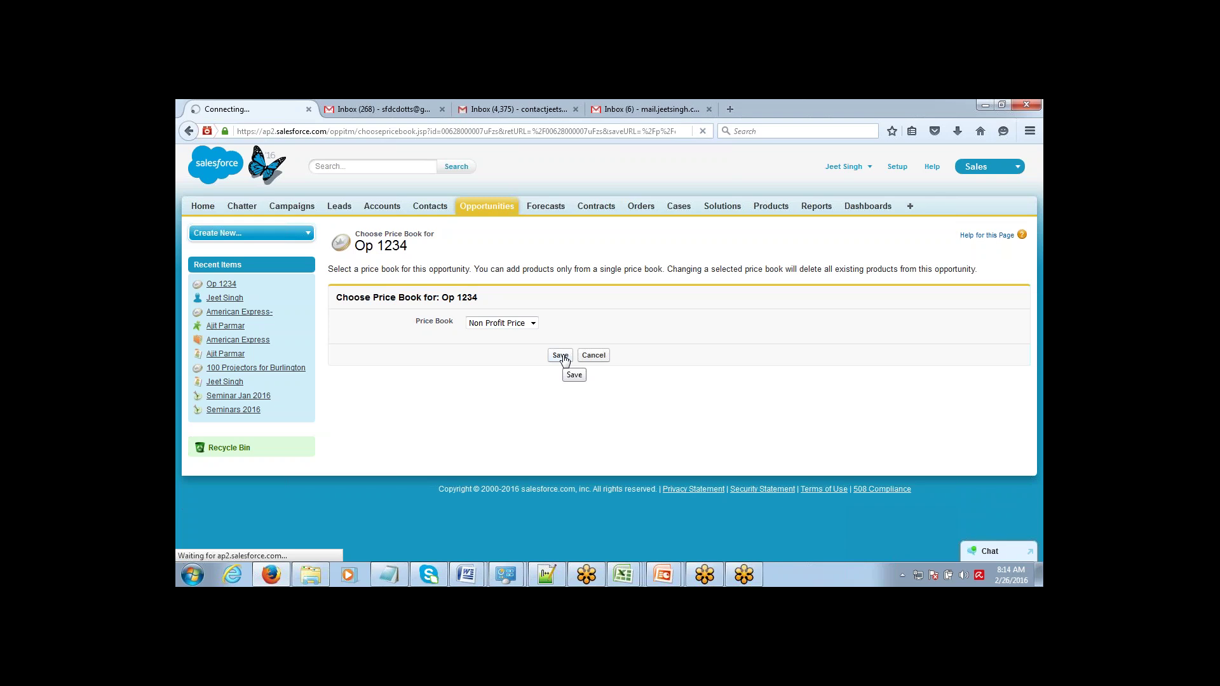
left_click(571, 131)
key("End")
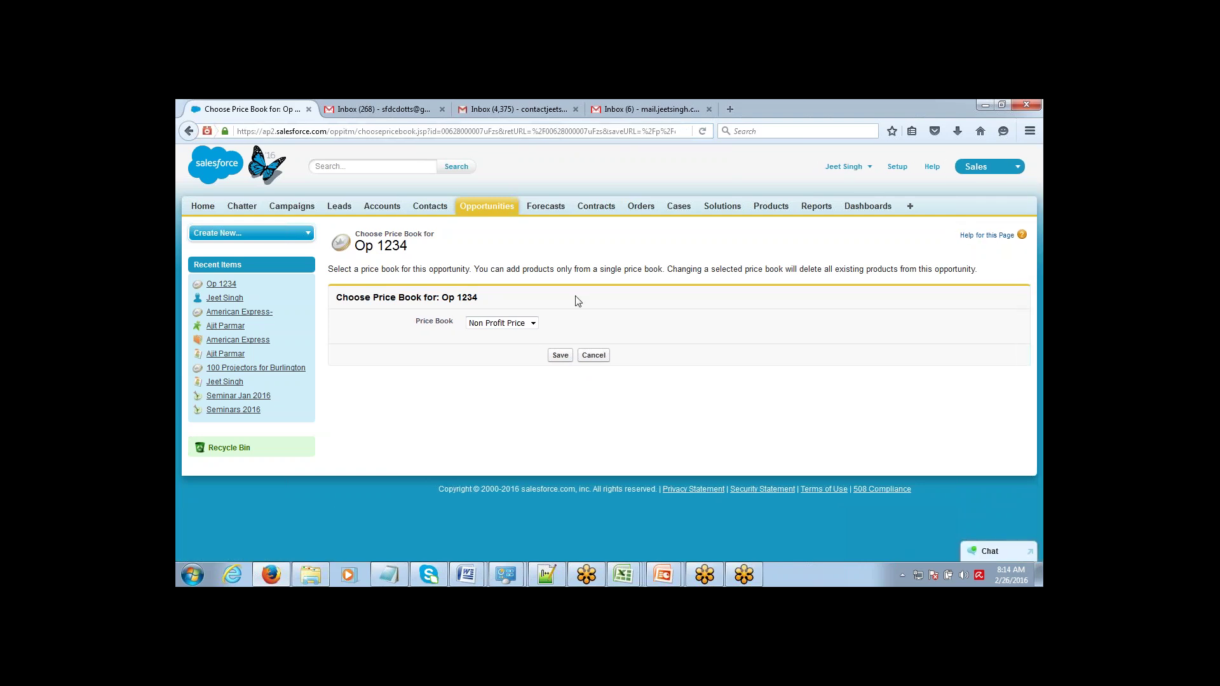
left_click(562, 357)
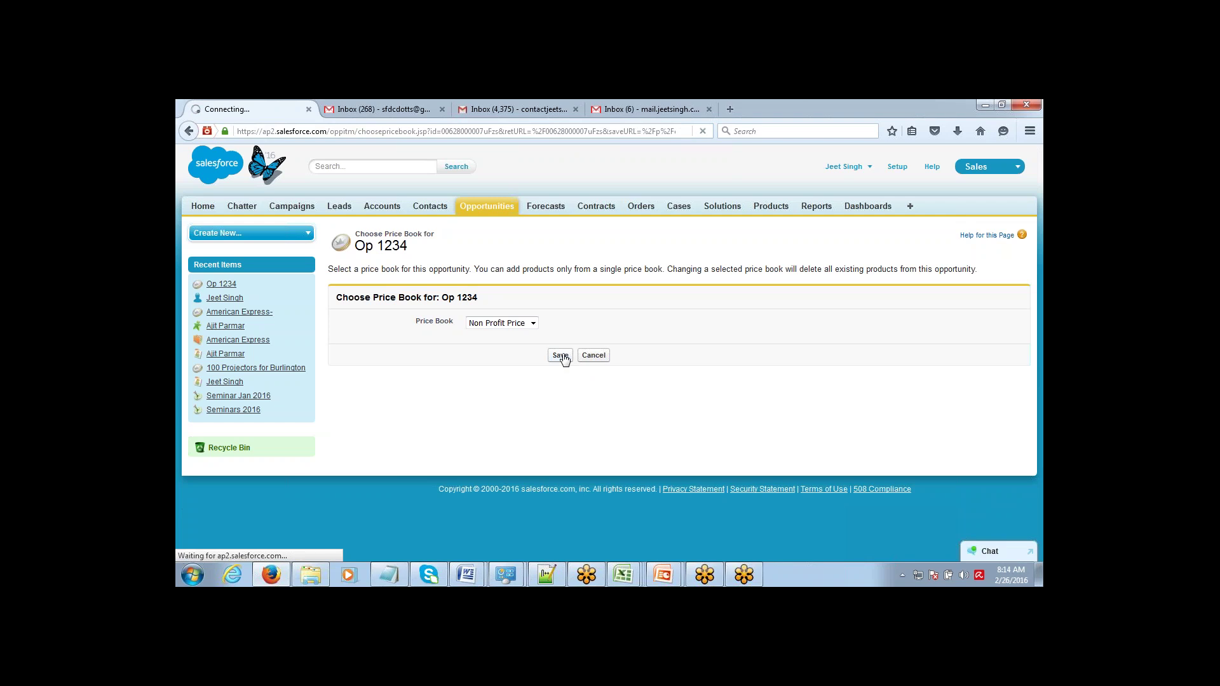
- Reopen opportunity Op 1234 and try to assign it the Non Profit Price price book
left_click(486, 209)
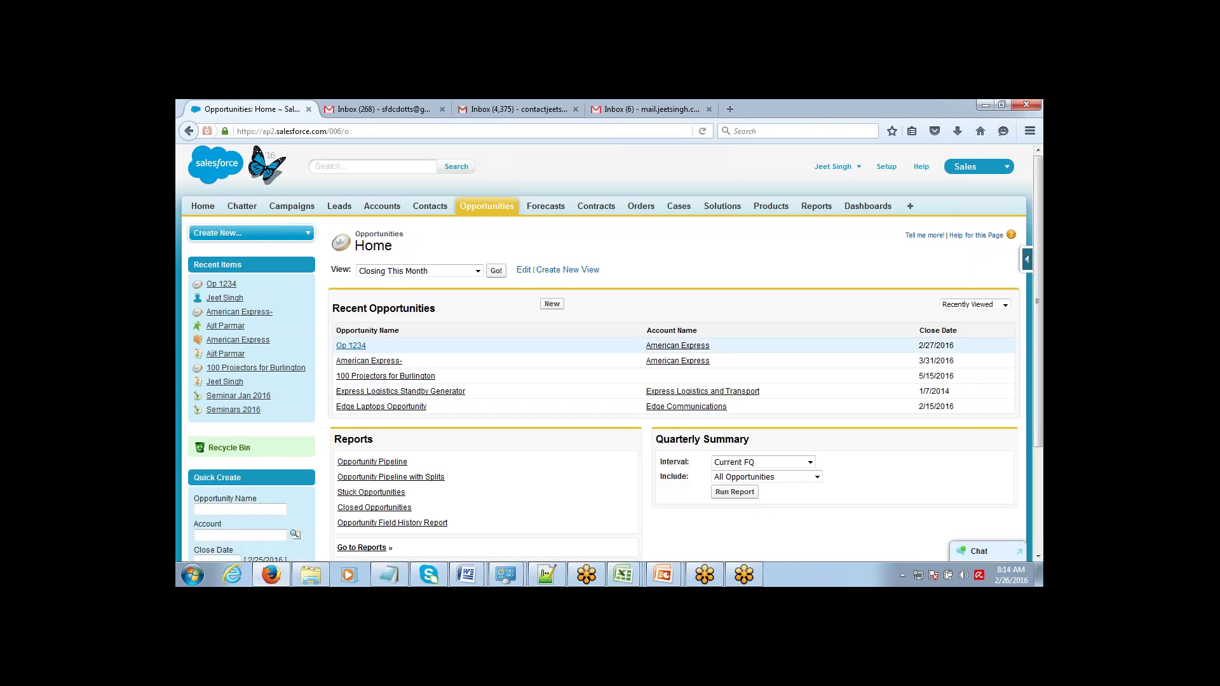
left_click(351, 345)
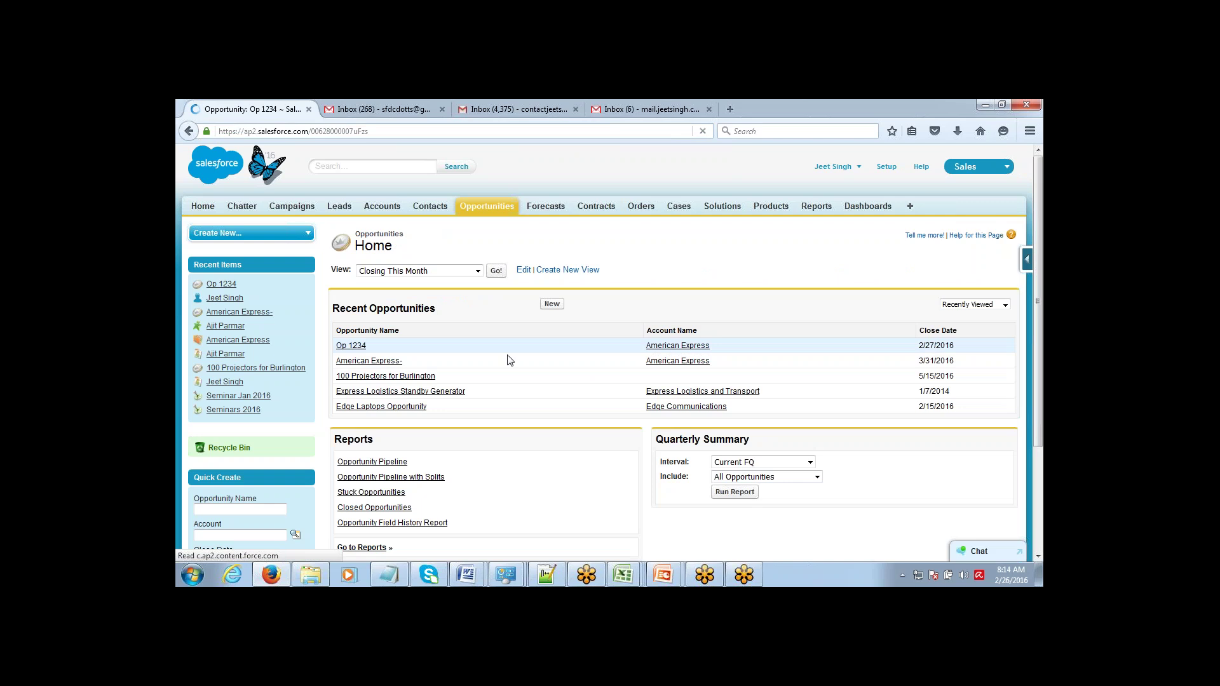
scroll(1041, 235, "down", 9)
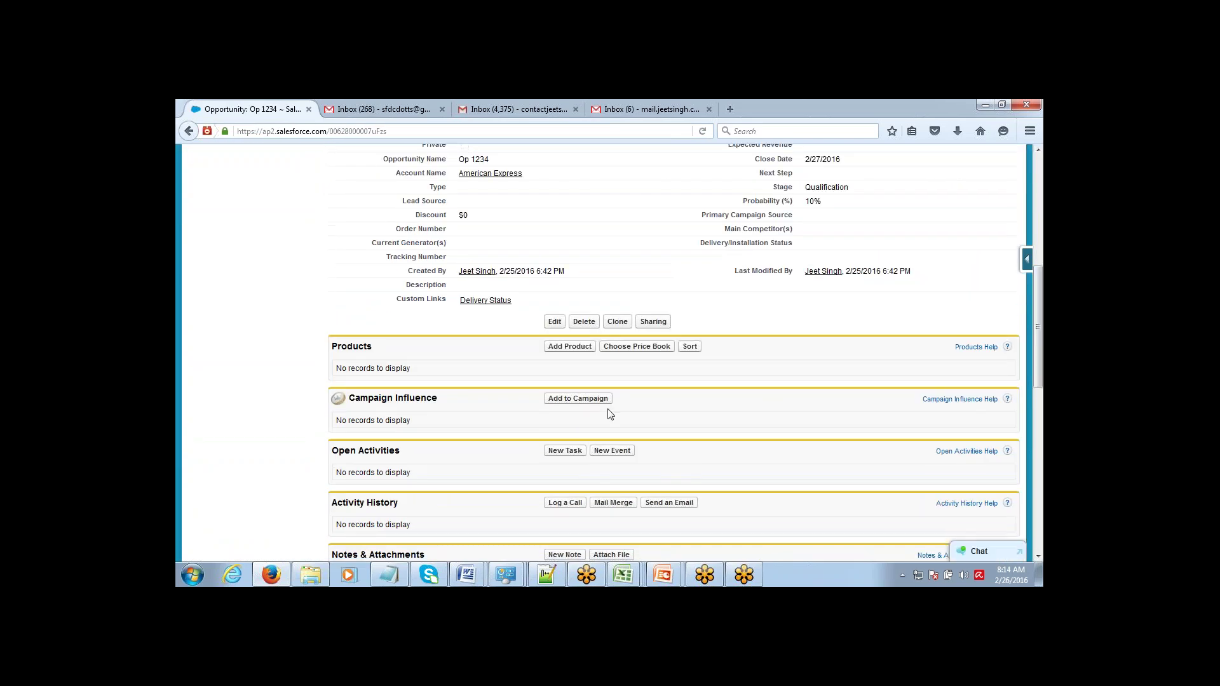
left_click(635, 348)
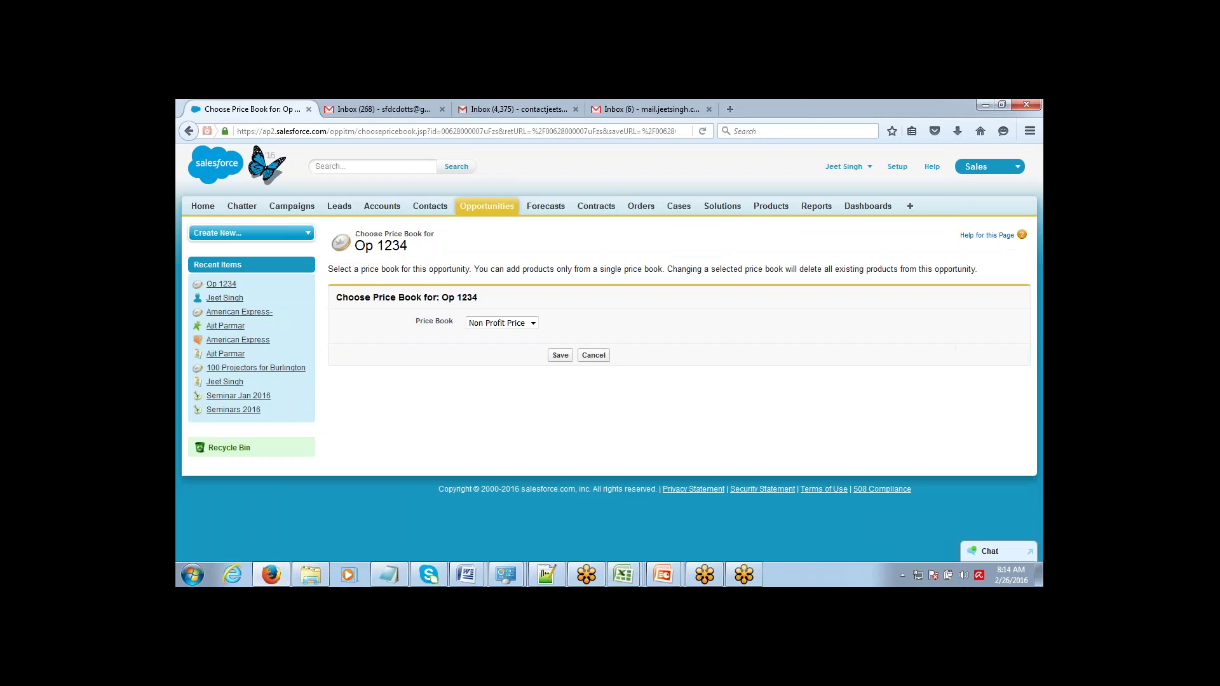
left_click(562, 357)
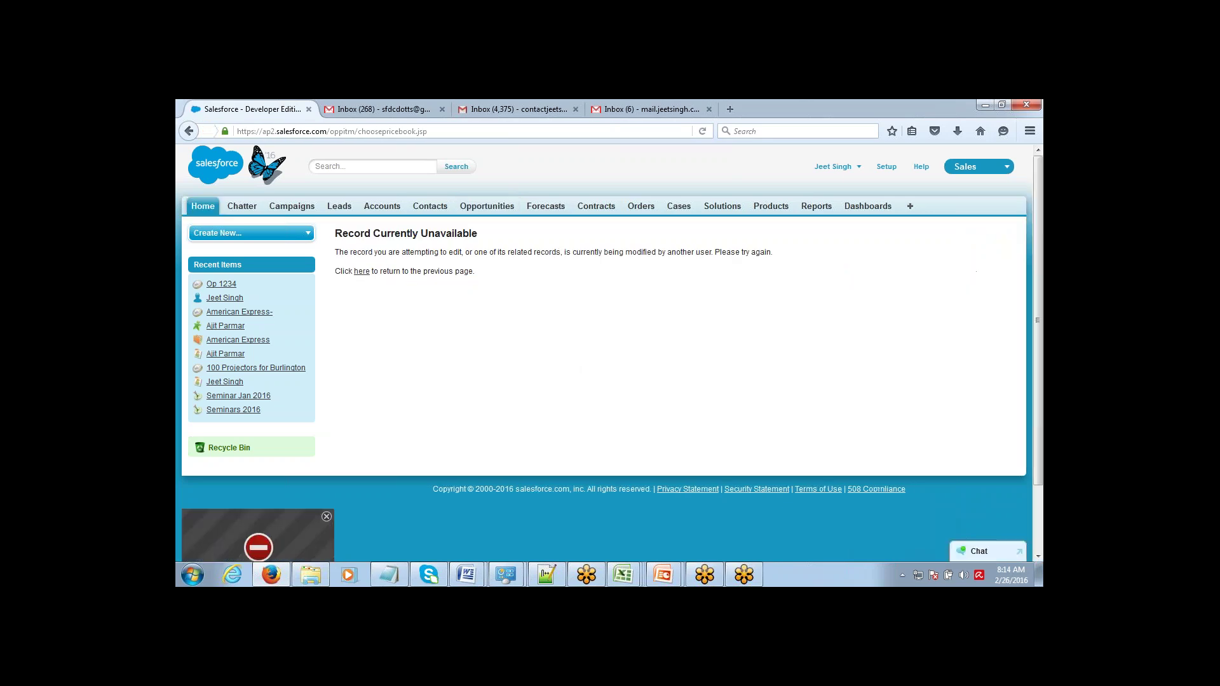
- Return to opportunity Op 1234 and try to save Bulk Price as its price book
left_click(363, 272)
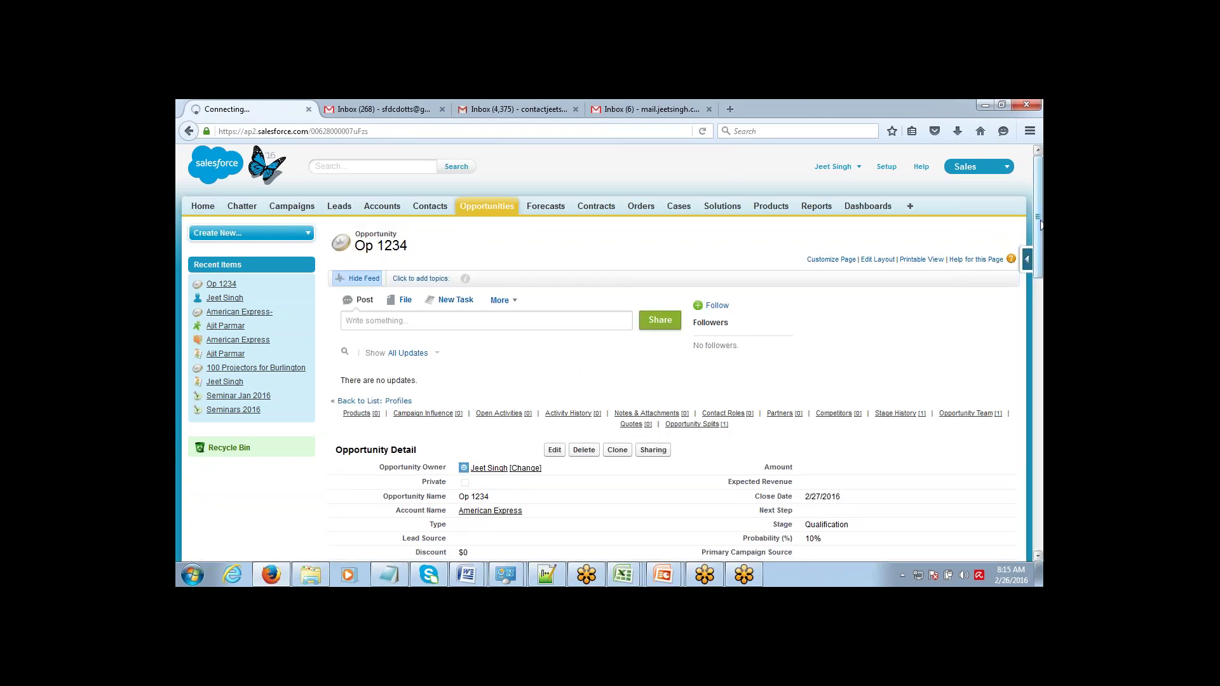
scroll(787, 358, "down", 5)
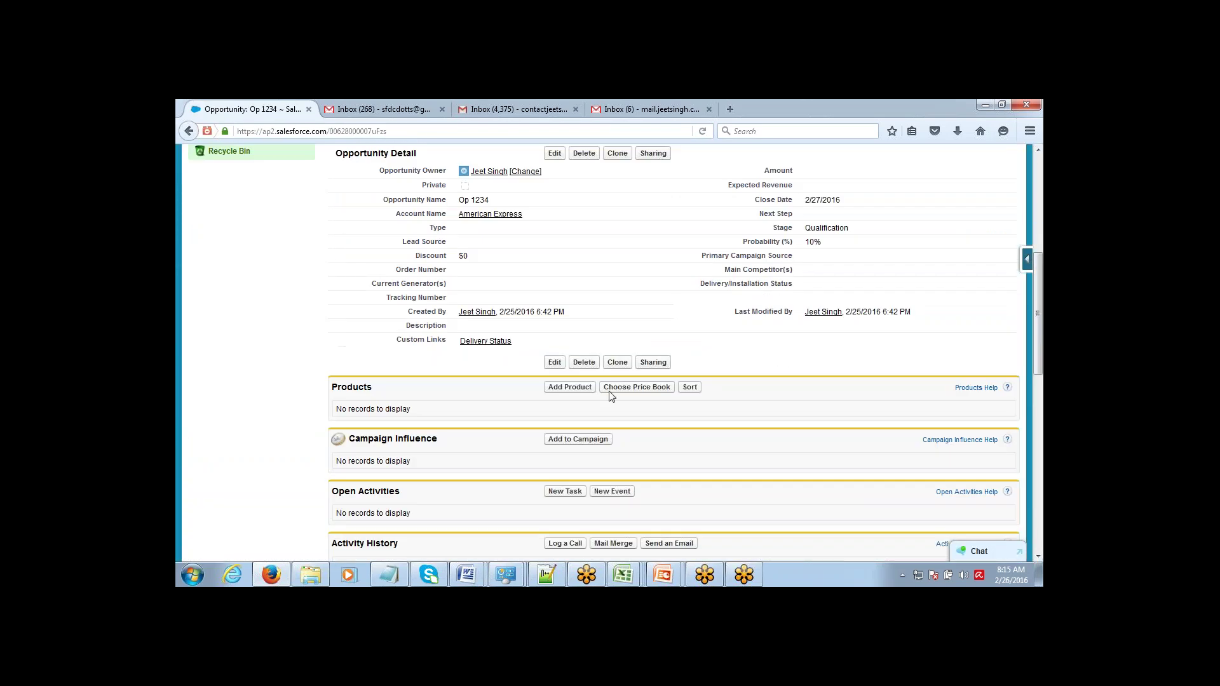
left_click(637, 387)
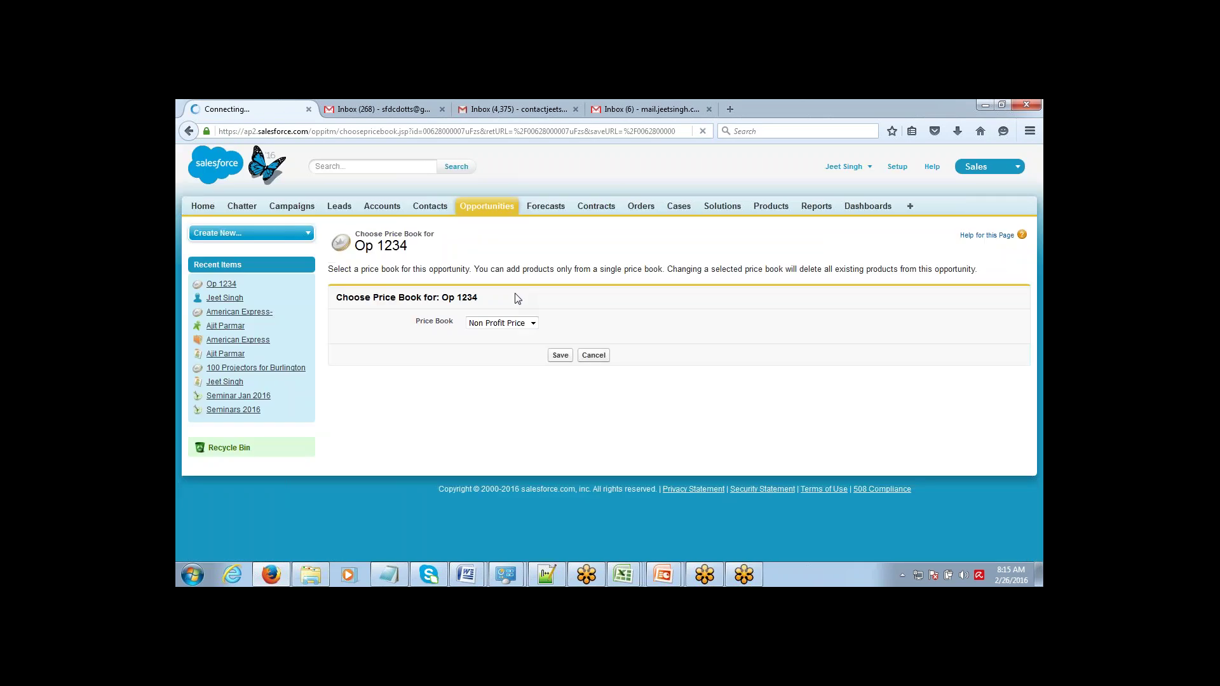
left_click(517, 323)
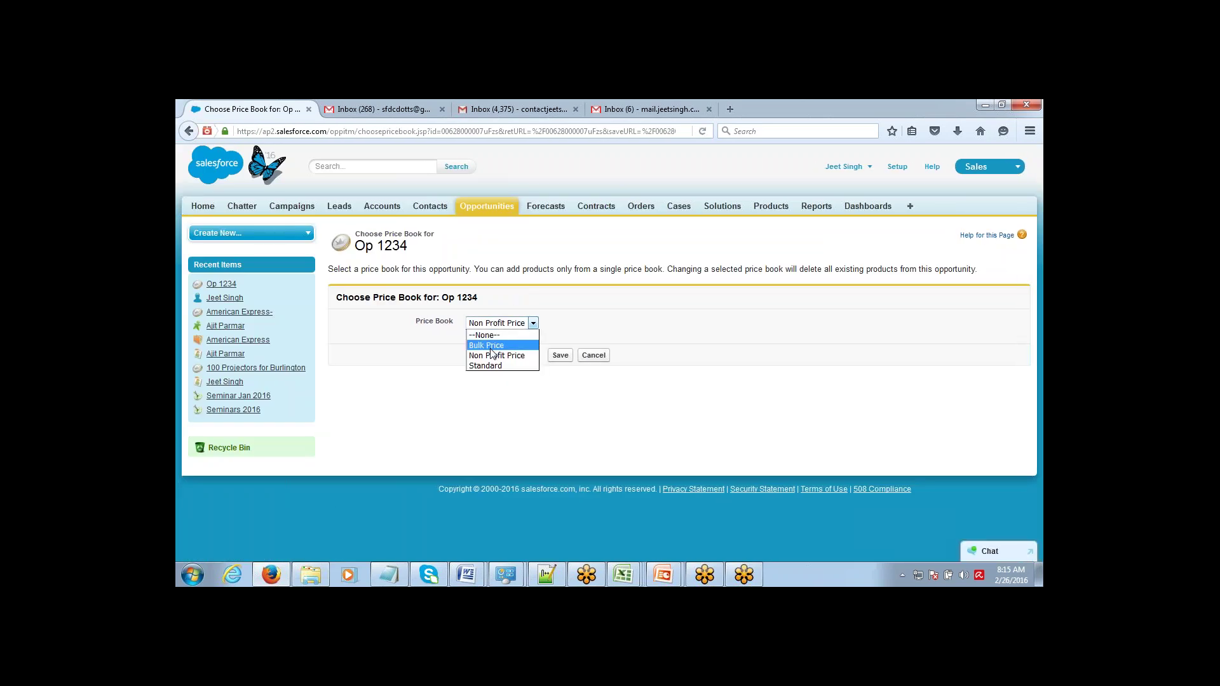
left_click(491, 346)
left_click(560, 355)
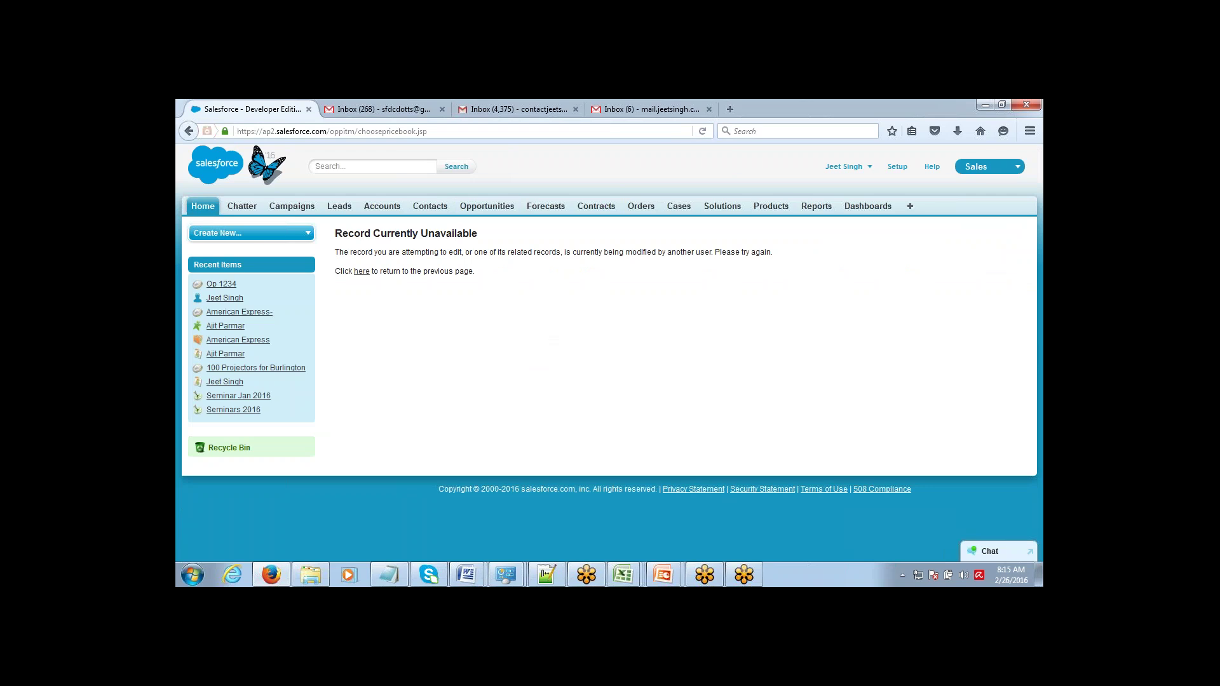
- Find the Price Books among all available tabs and open the Non Profit Price price book
left_click(911, 209)
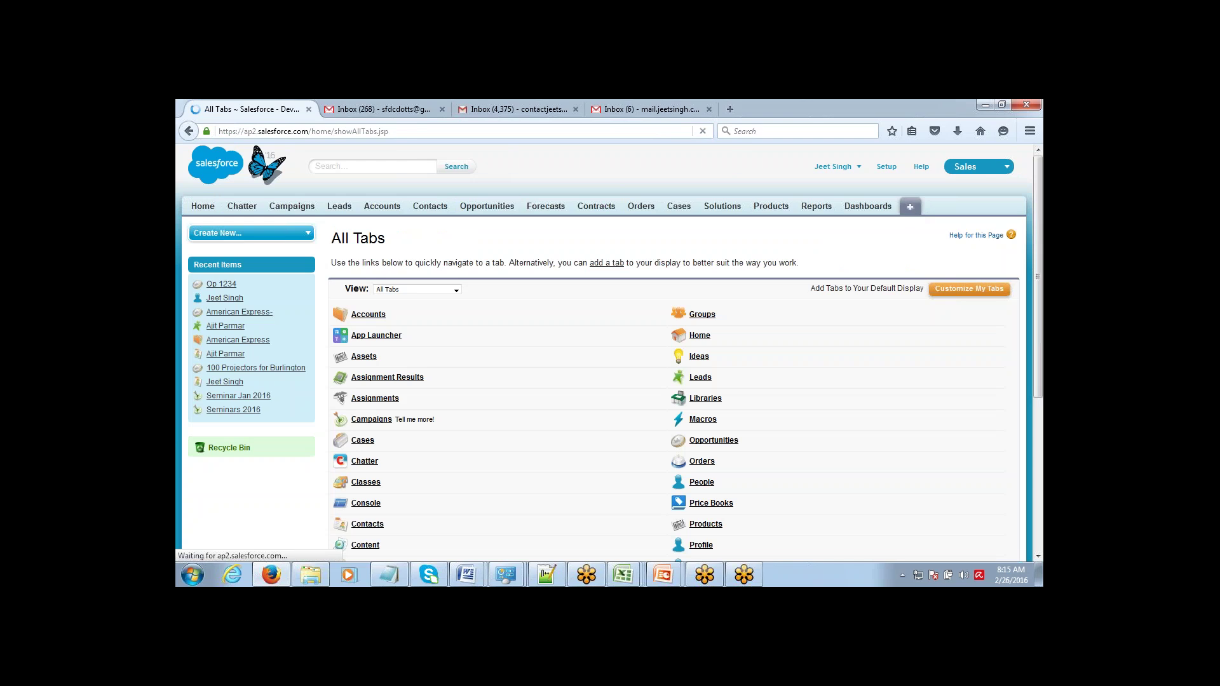
left_click_drag(1037, 277, 1038, 305)
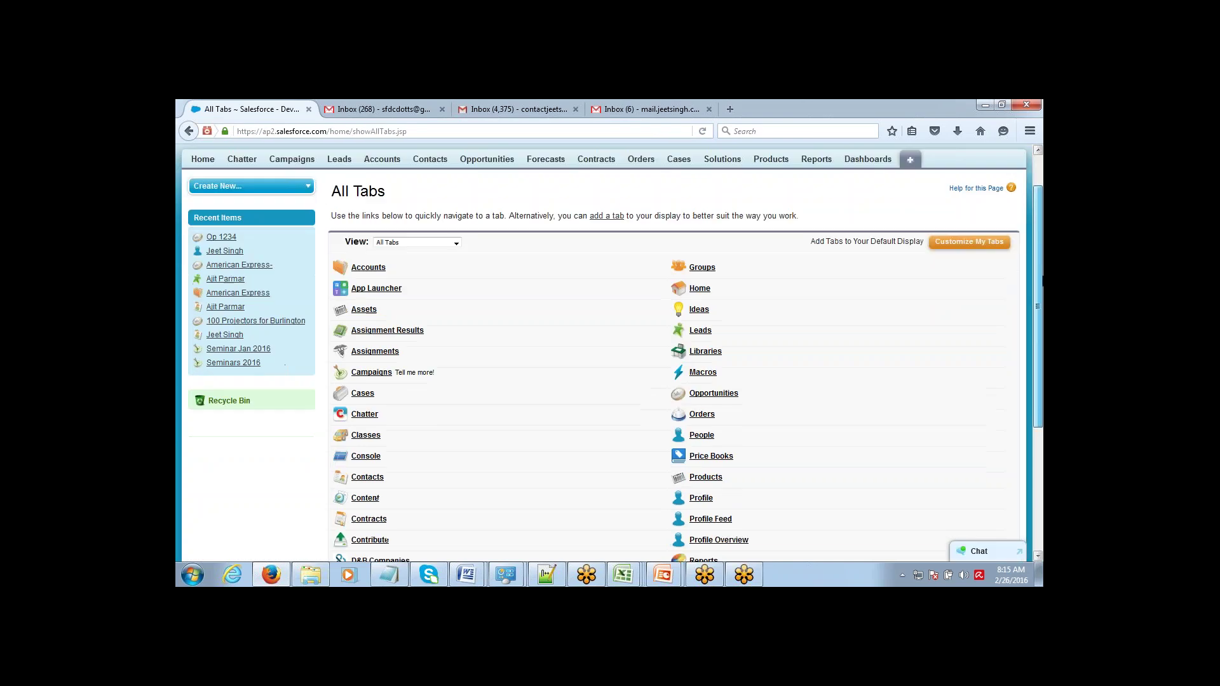
left_click(711, 455)
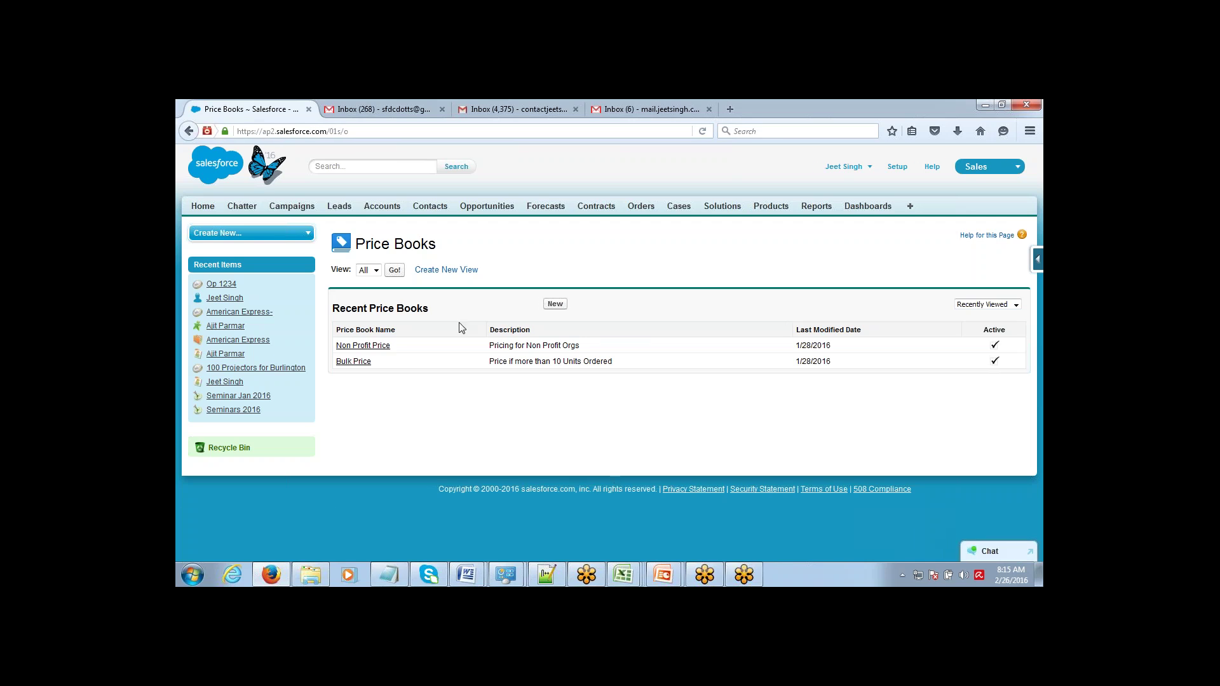
left_click(355, 347)
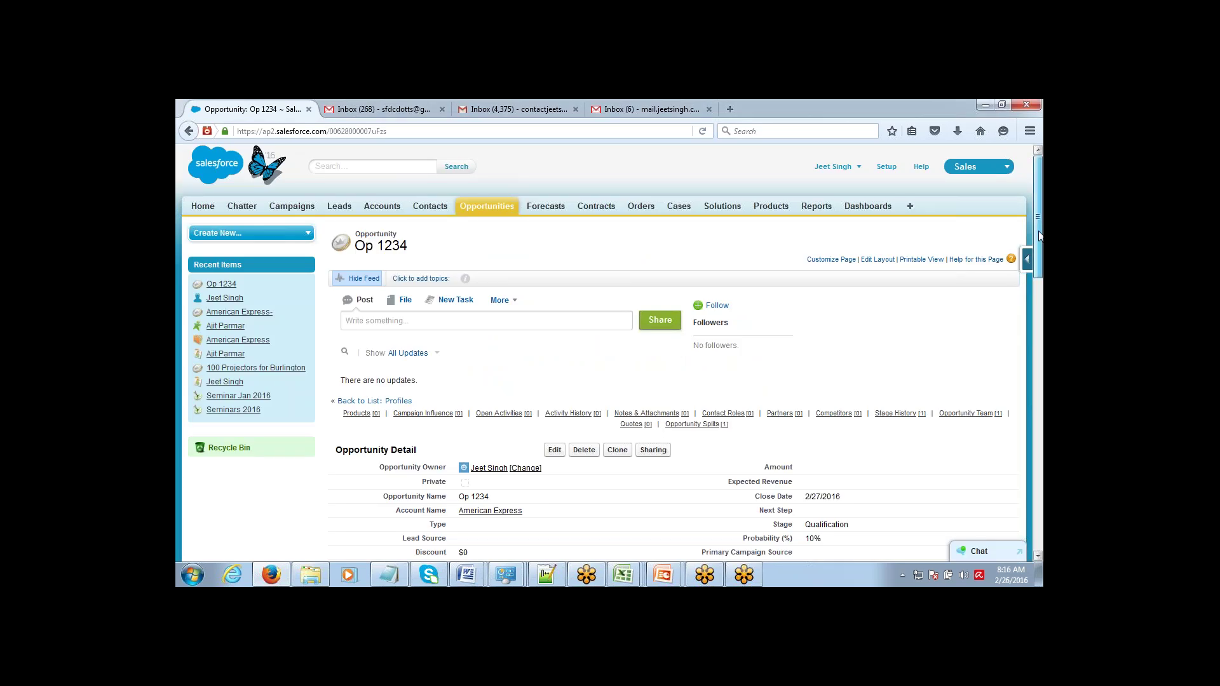
- Examine the Amount field in the details of opportunity Op 1234
scroll(1039, 273, "down", 3)
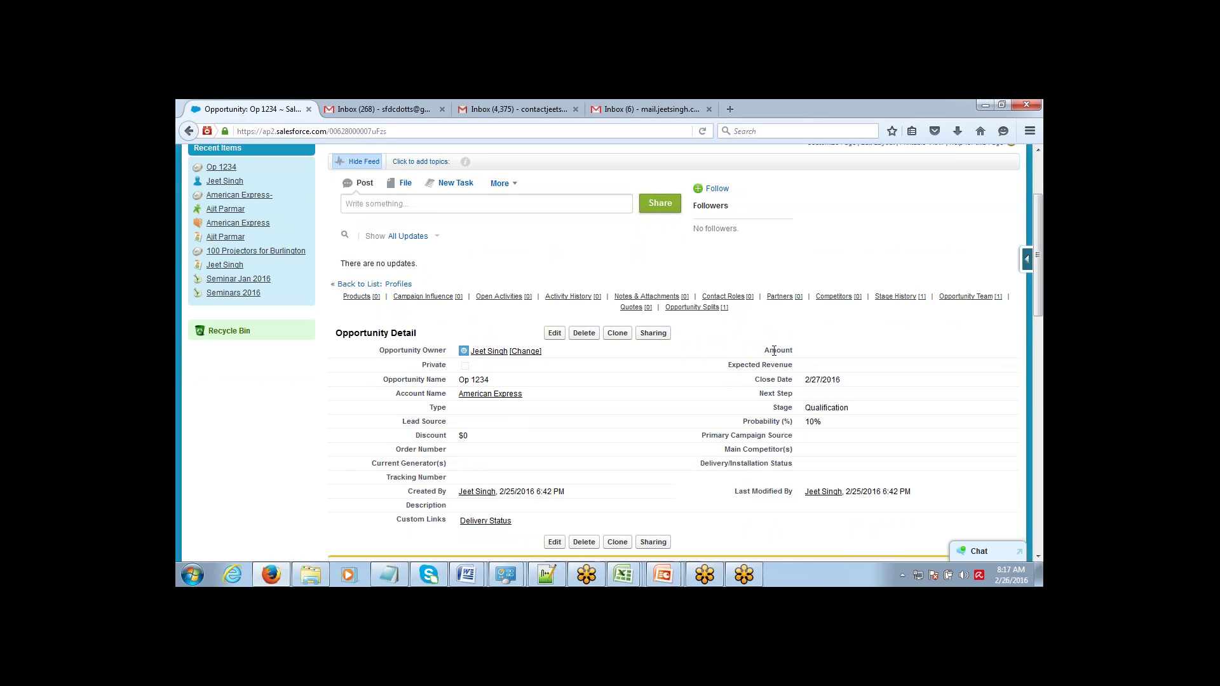
double_click(774, 351)
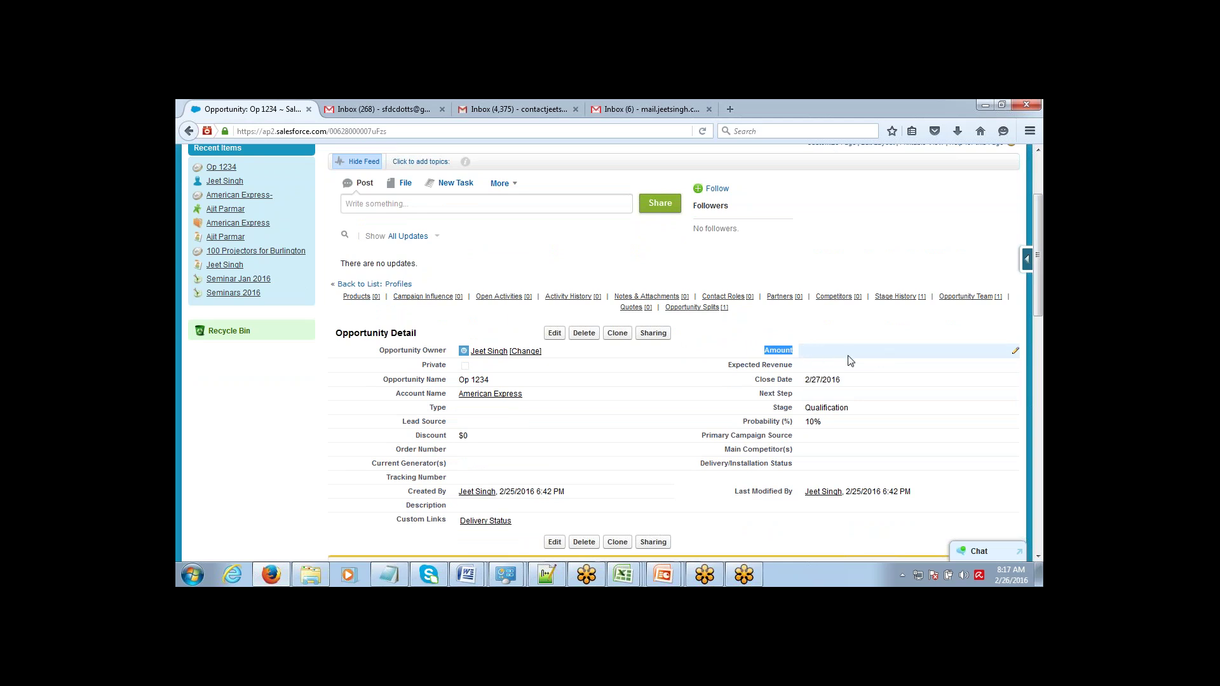
left_click(906, 216)
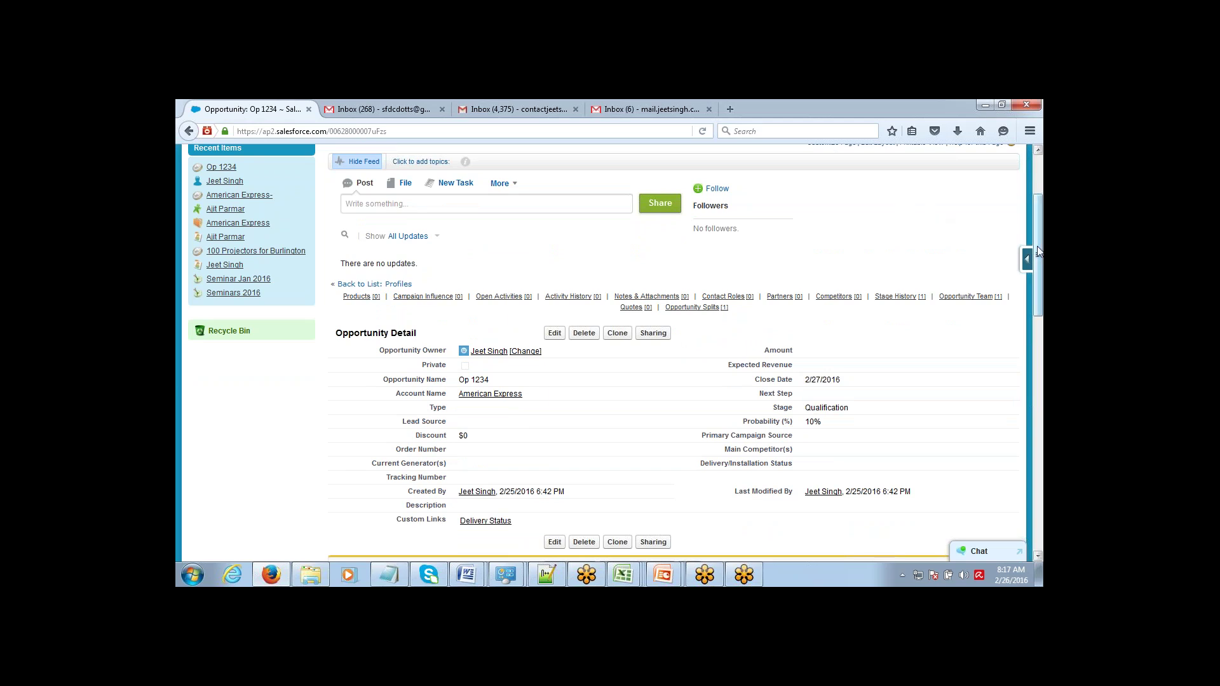
left_click_drag(1036, 235, 1039, 195)
- Switch to the Notepad notes and add a "Contract:" heading below the Add Product line
key("alt+Tab")
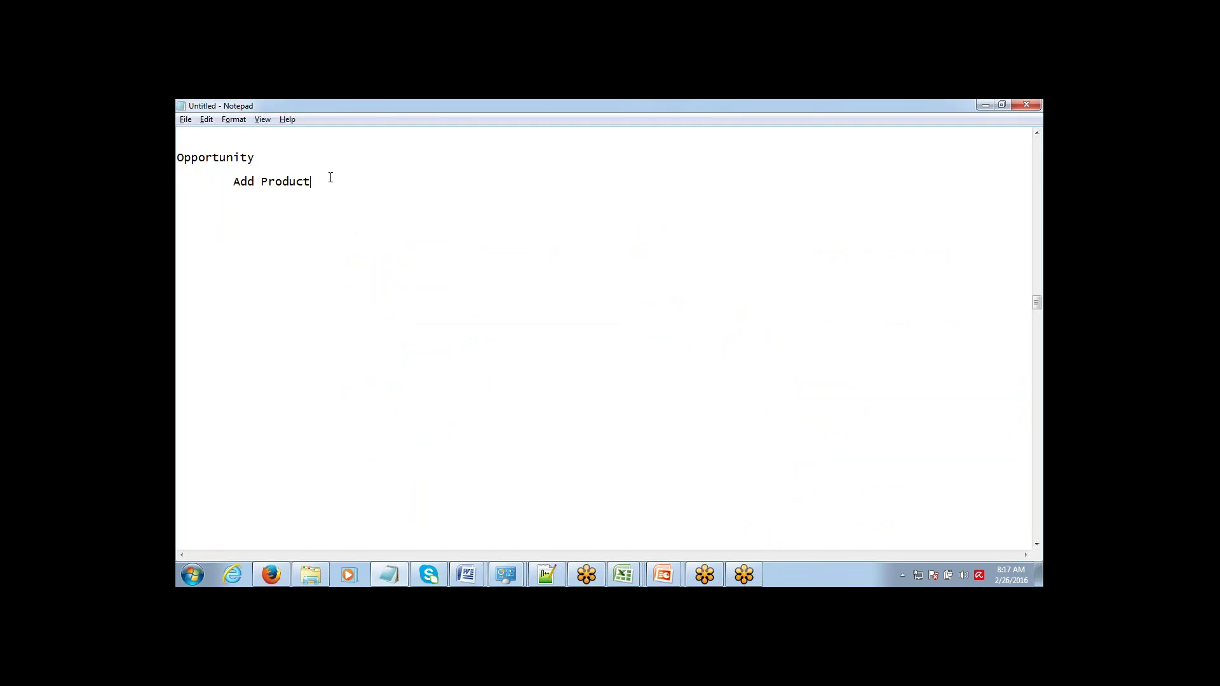
key("Return")
key("Return")
type("Contracts")
key("BackSpace")
type(":")
- Switch back to Salesforce, start a new contract and examine its Contract Term (months) field
key("alt+Tab")
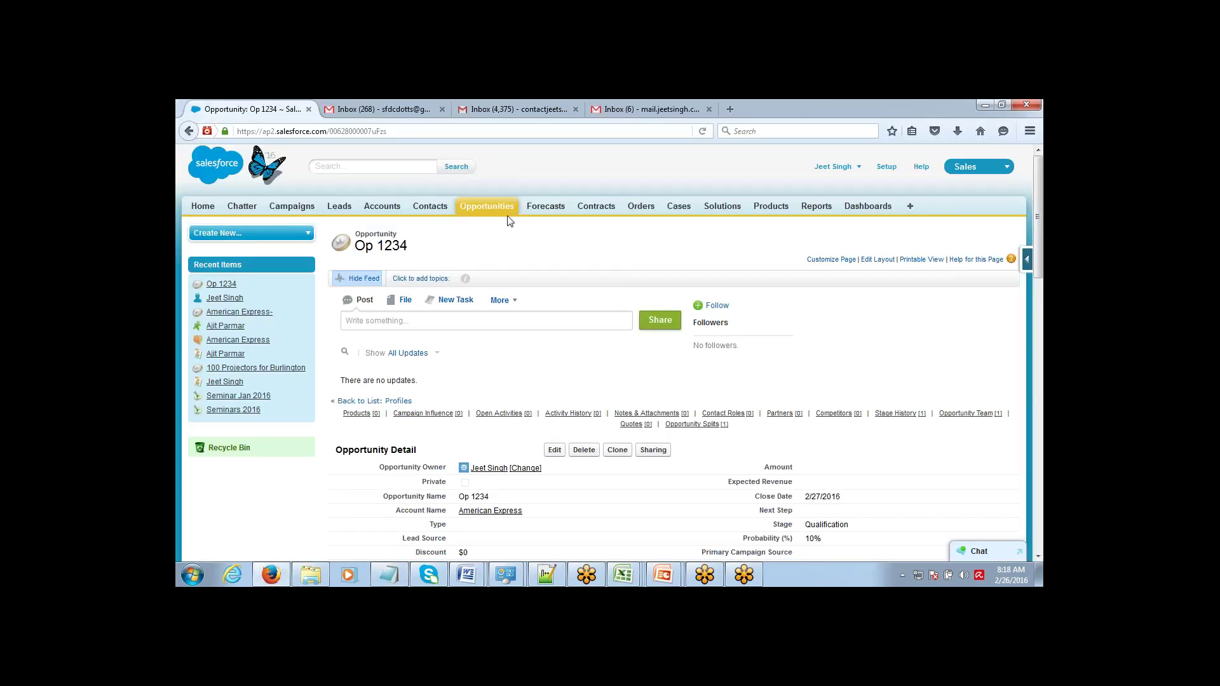
left_click(597, 211)
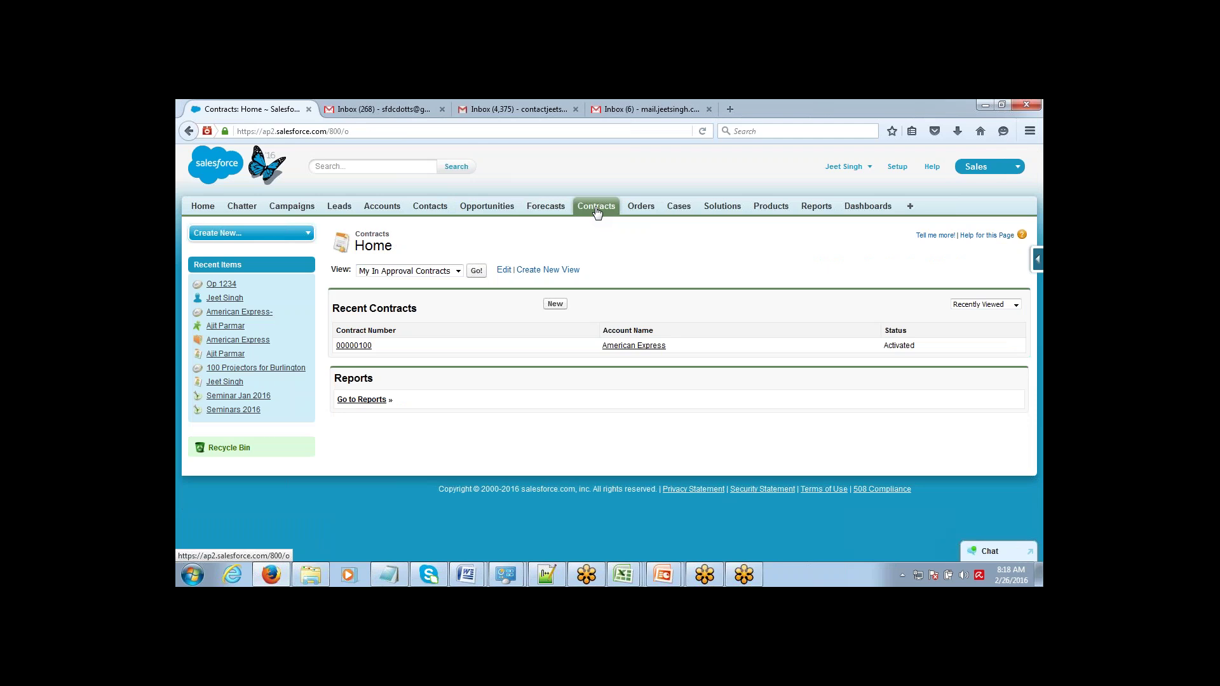
left_click(559, 305)
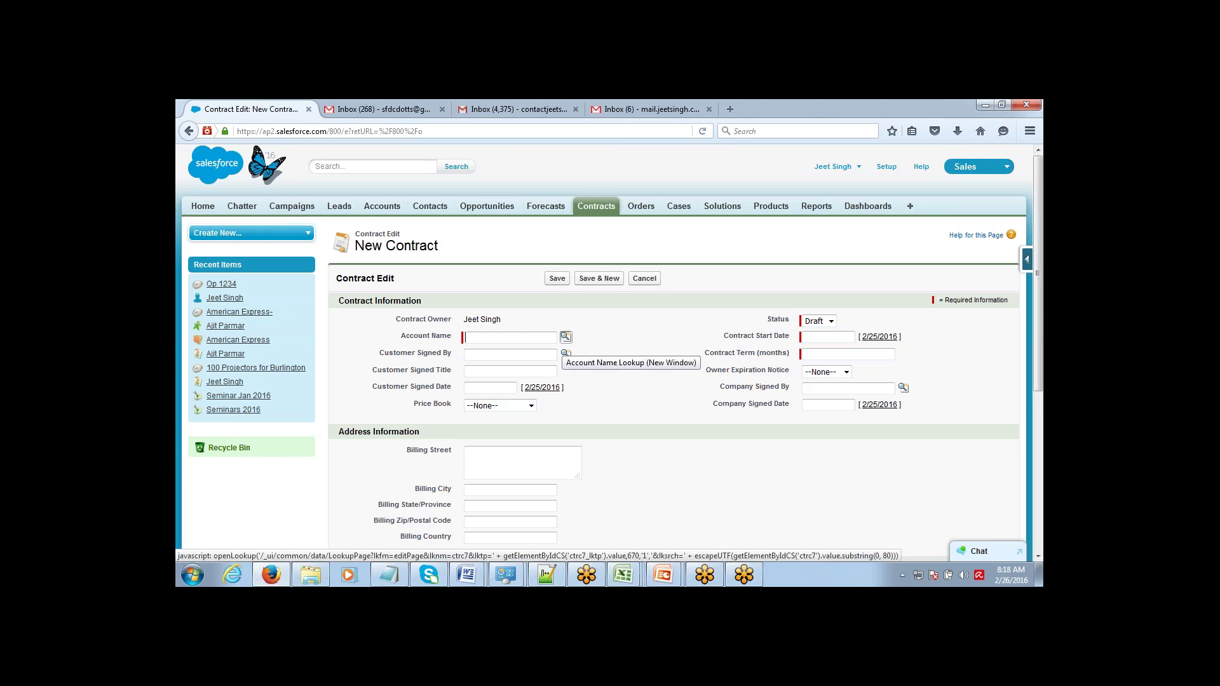
left_click_drag(710, 353, 789, 361)
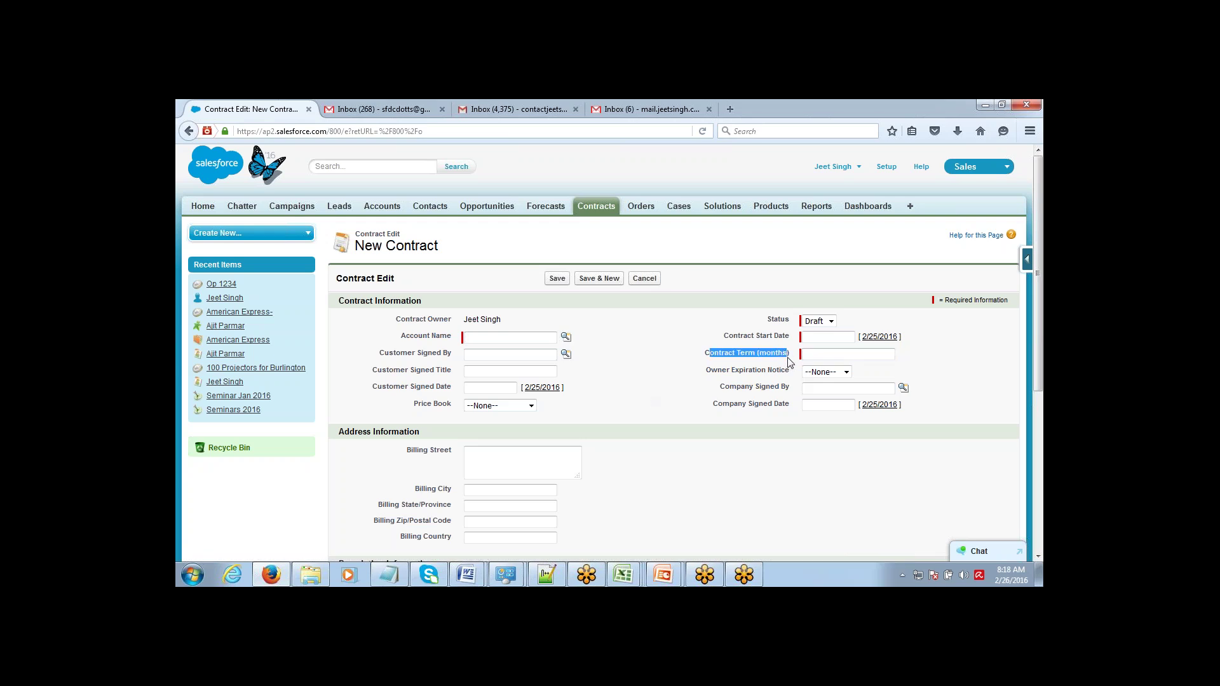
mouse_move(1040, 305)
left_mouse_down()
mouse_move(1042, 443)
mouse_move(1042, 299)
left_mouse_up()
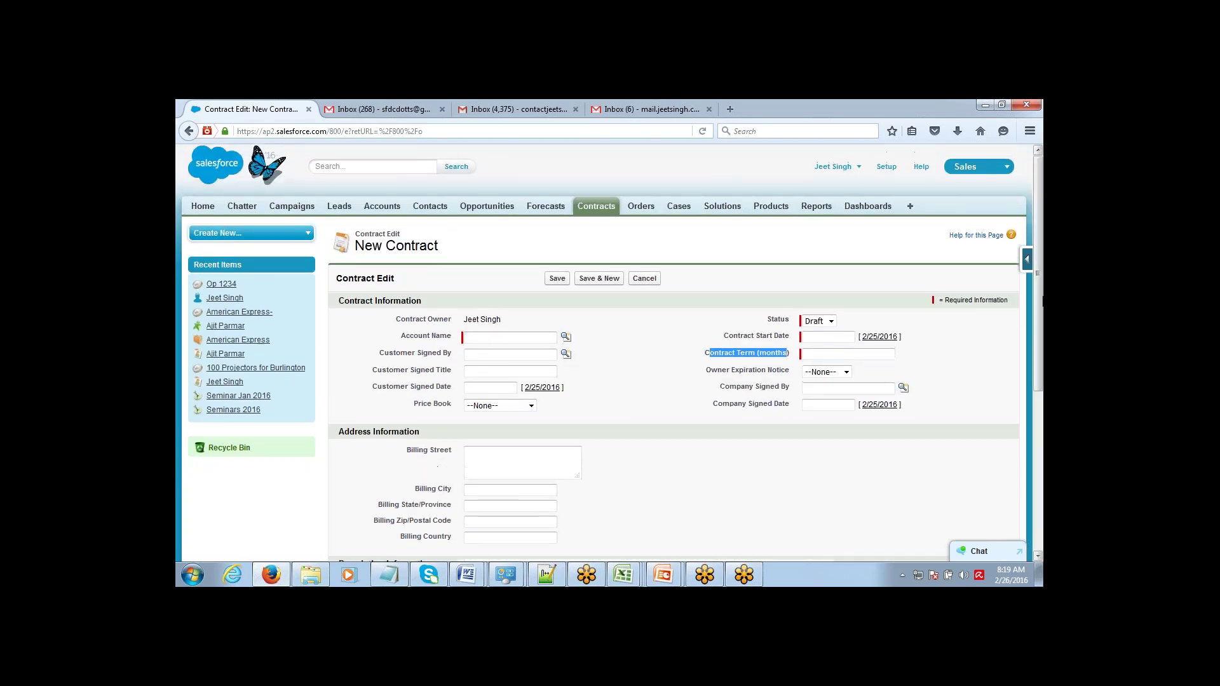
left_click(811, 257)
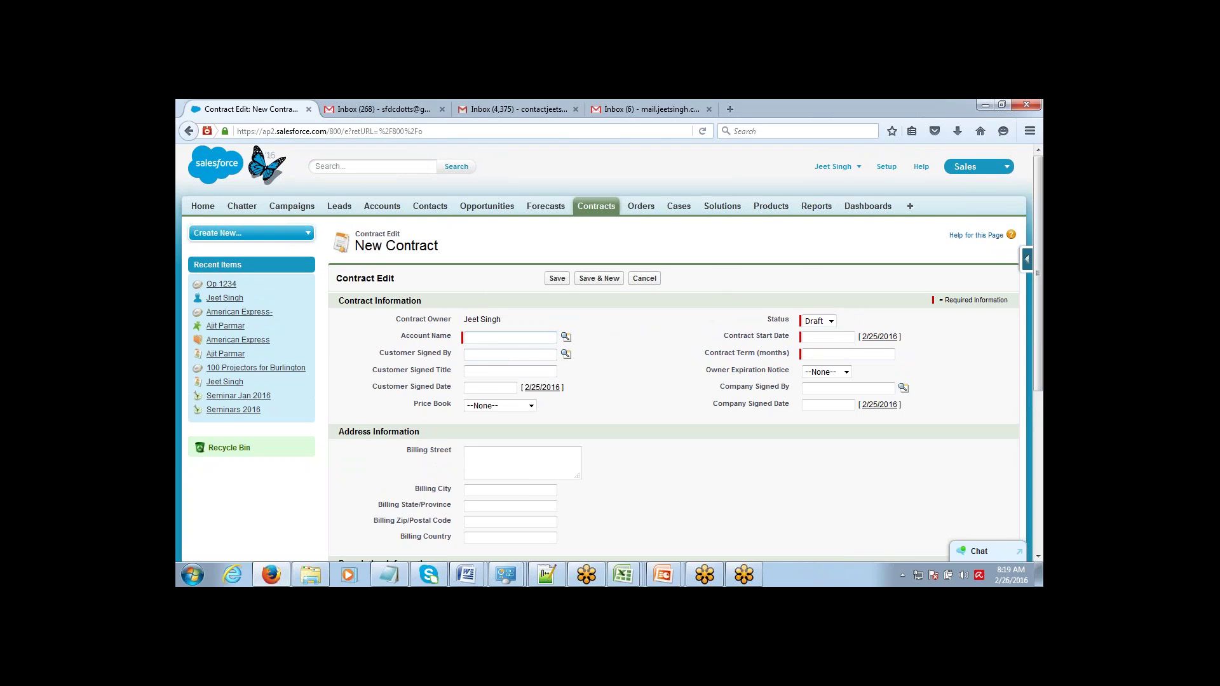
- Set the contract's account to Burlington Textiles Corp of America and choose the American Express contact listed first as the customer signer
left_click(566, 337)
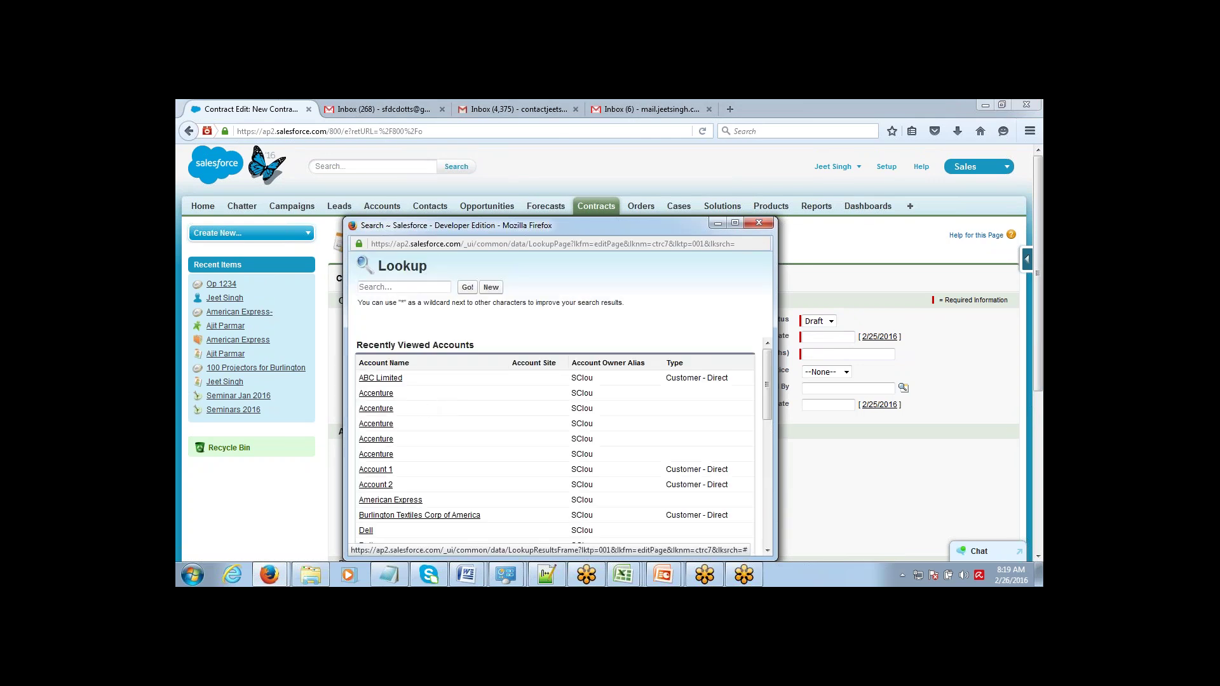
left_click(419, 515)
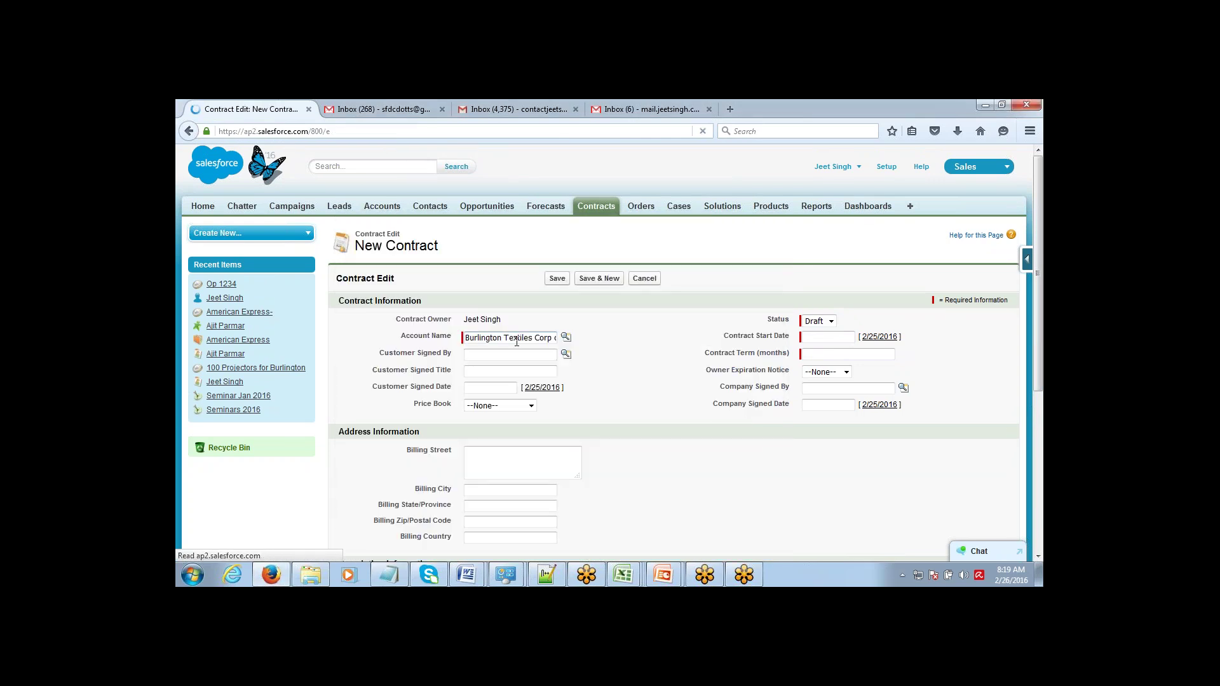
left_click(566, 356)
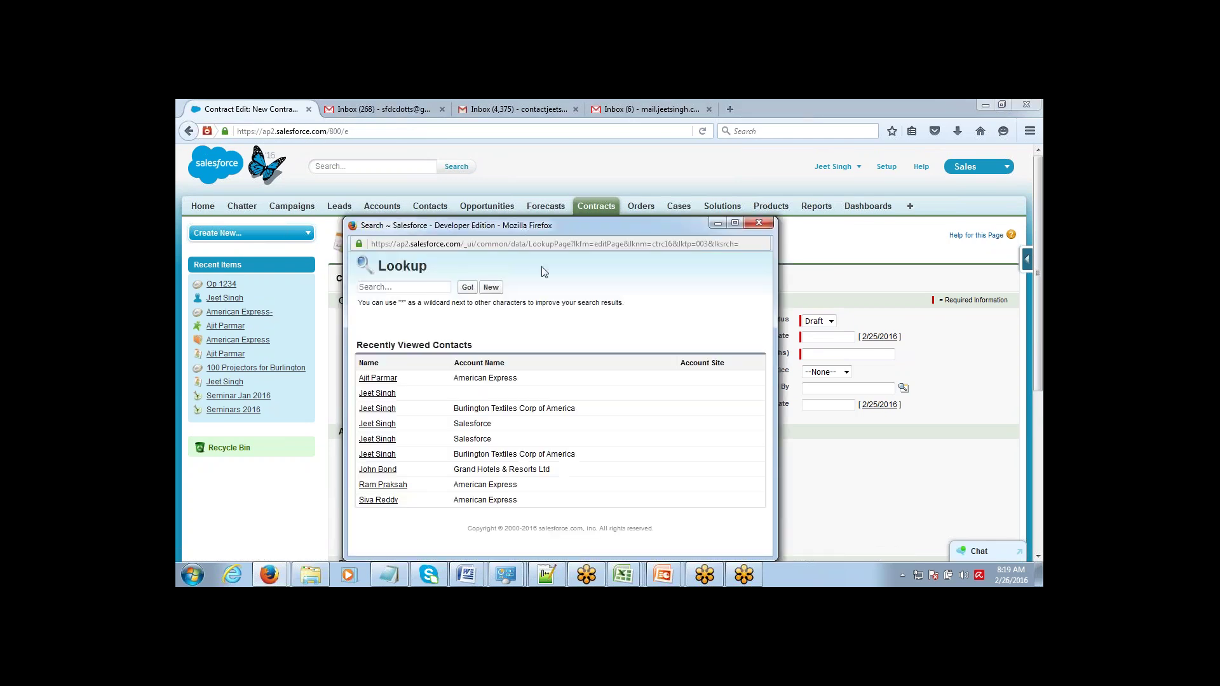
left_click(377, 378)
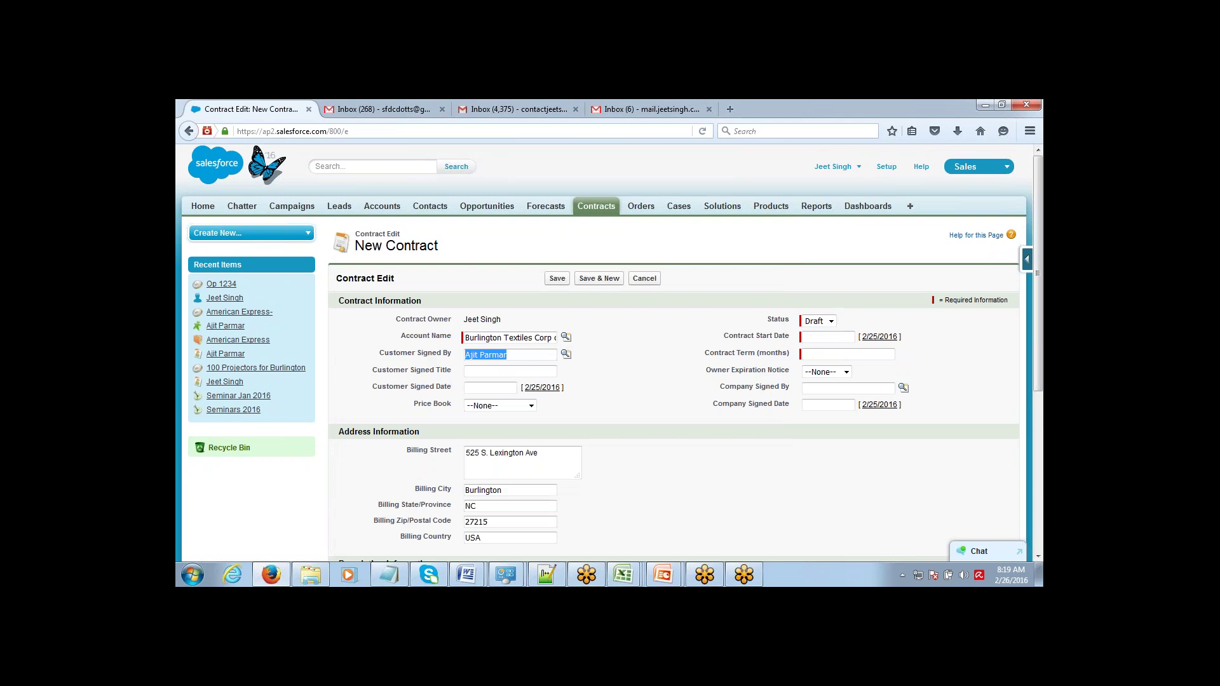
- Set the contract start date to 2/27/2016 and the term to 12 months, and save the contract
left_click(848, 339)
left_click(916, 415)
left_click(854, 355)
type("12")
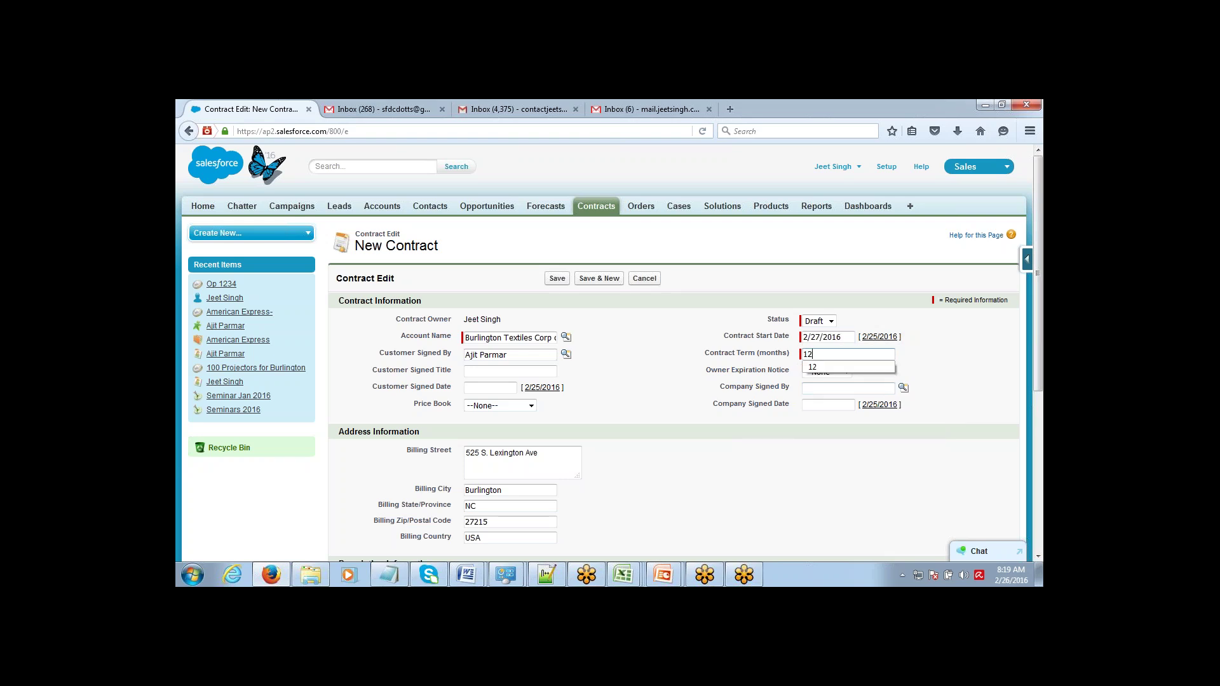
left_click(939, 377)
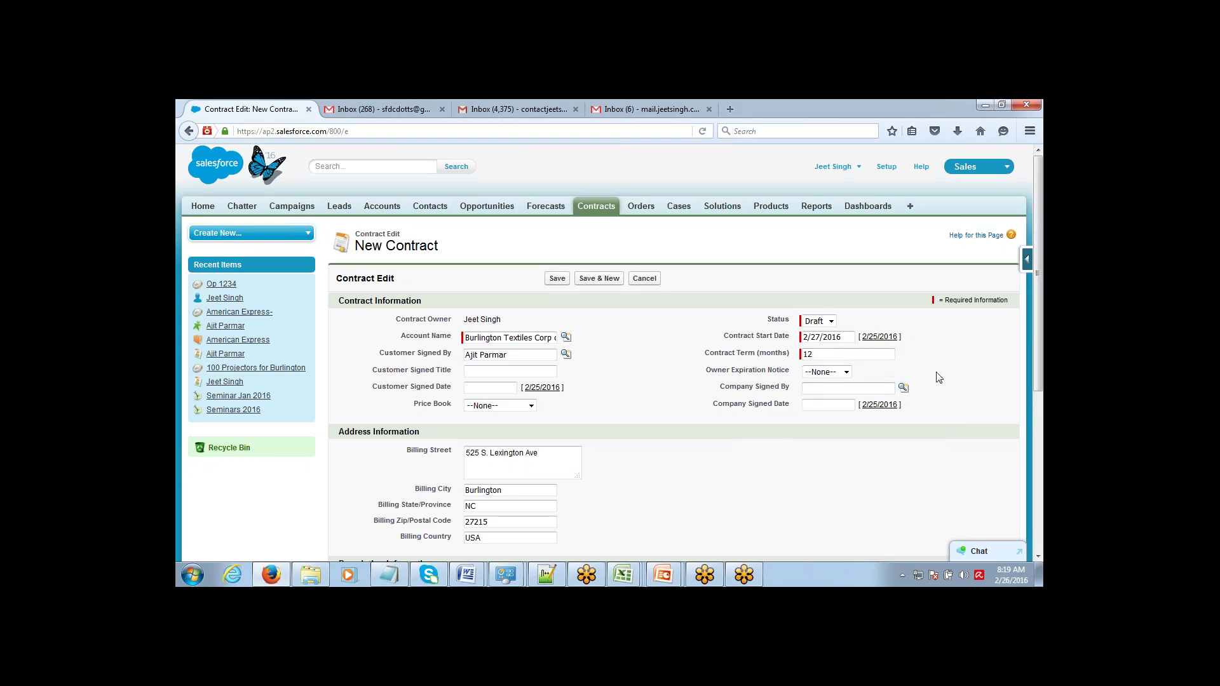
left_click(556, 279)
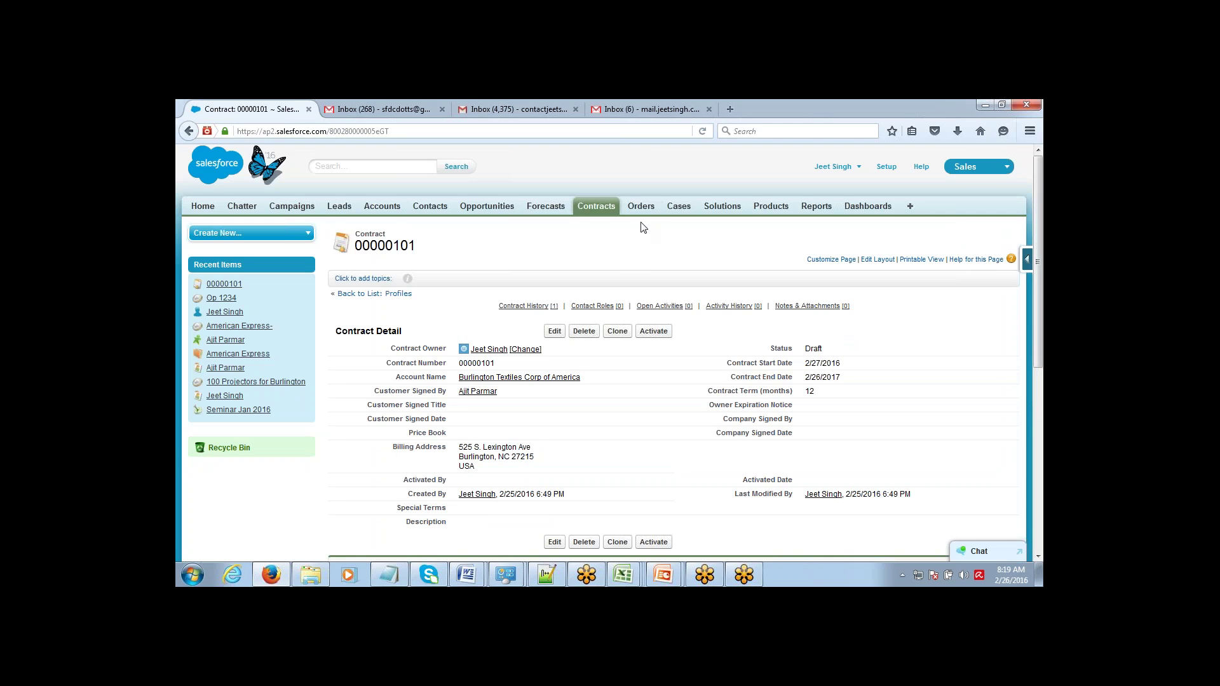
- Start a new order and link it to the newly created Burlington Textiles contract
left_click(641, 208)
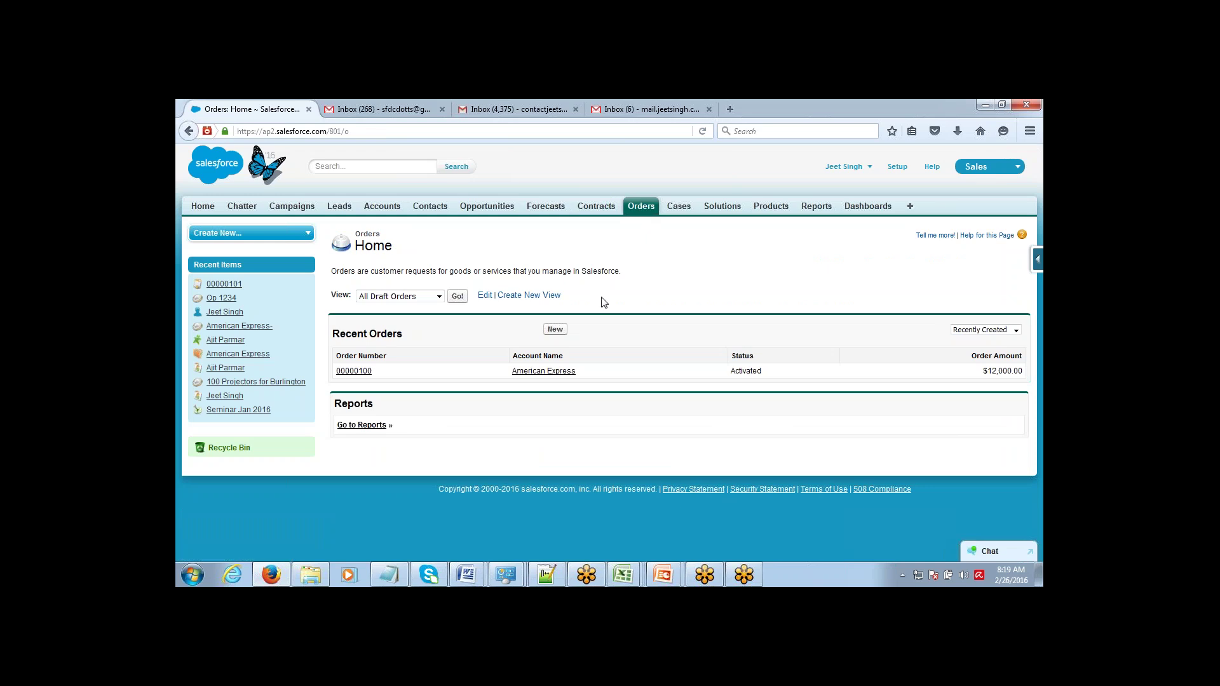
left_click(554, 329)
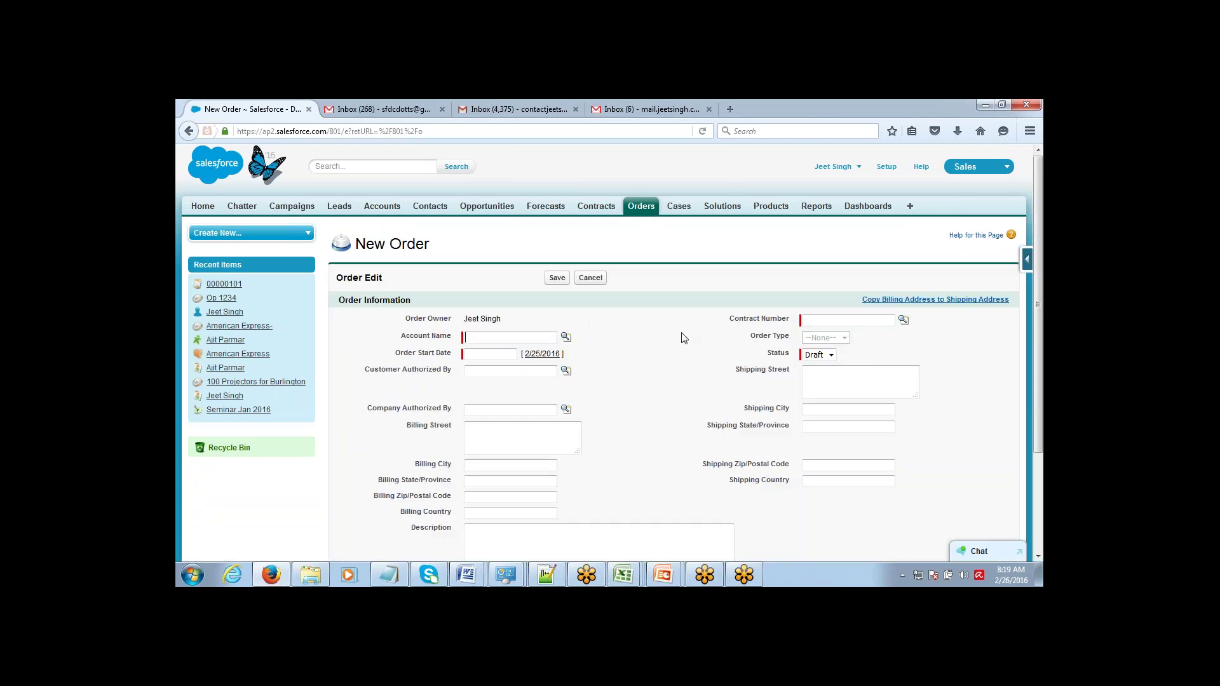
left_click_drag(731, 321, 791, 324)
left_click(794, 324)
left_click_drag(730, 324, 793, 327)
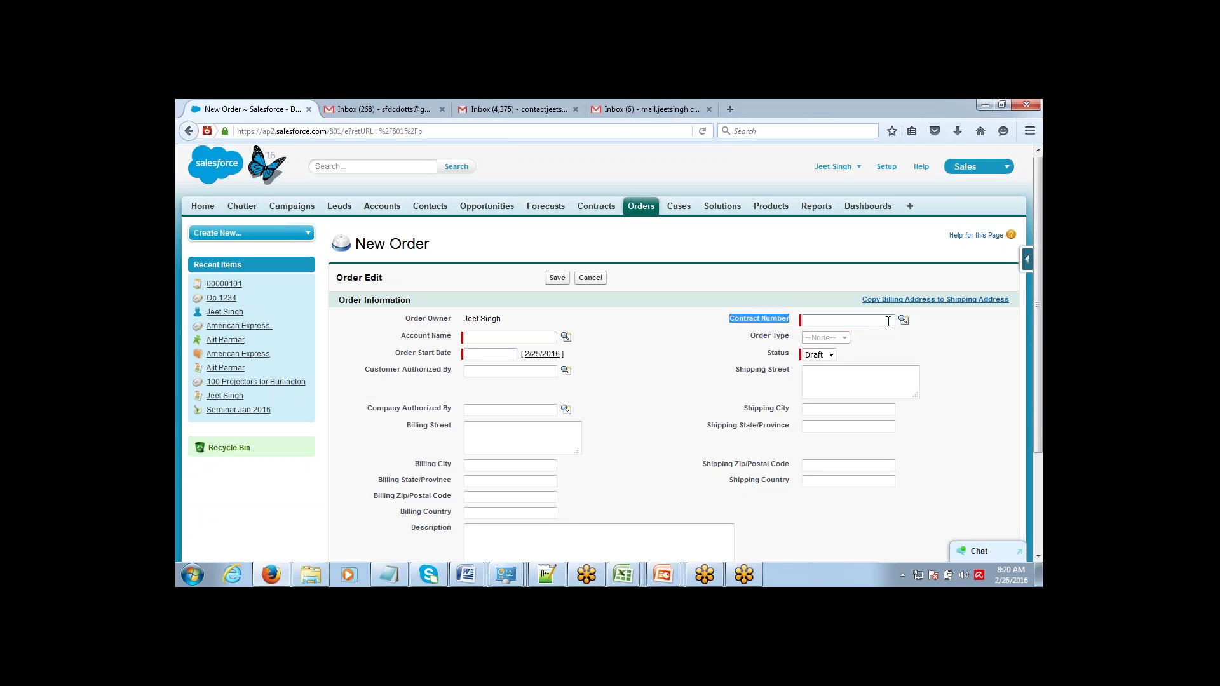
left_click(902, 319)
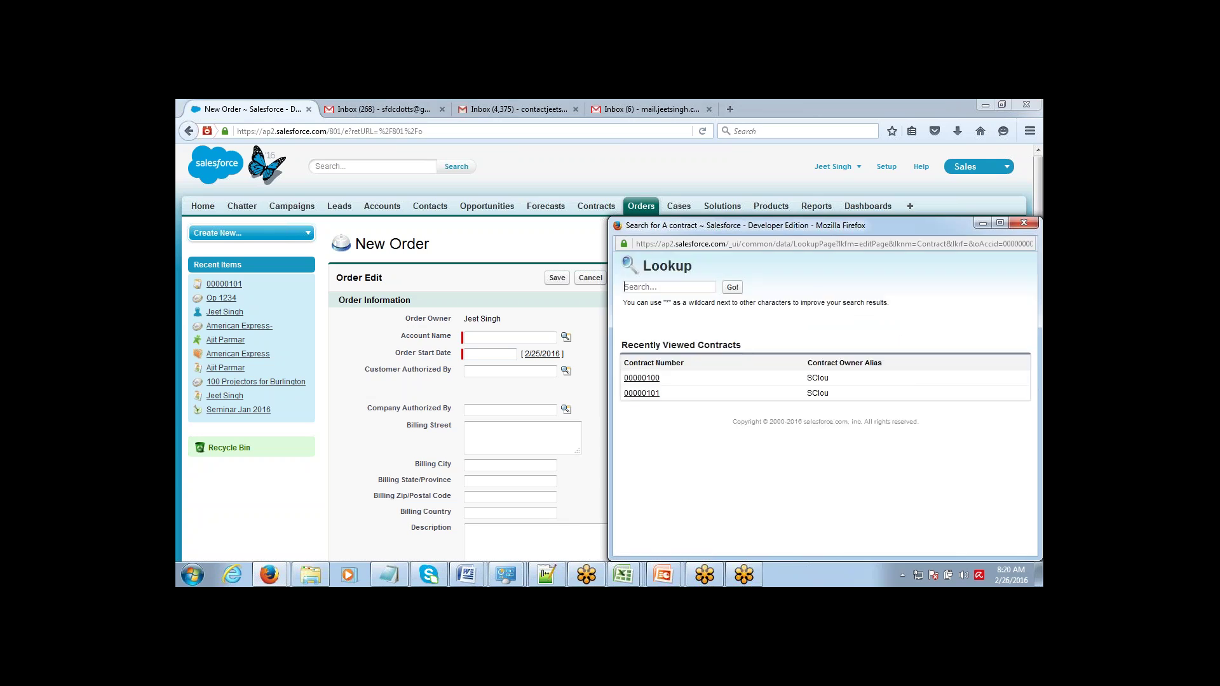
left_click(646, 394)
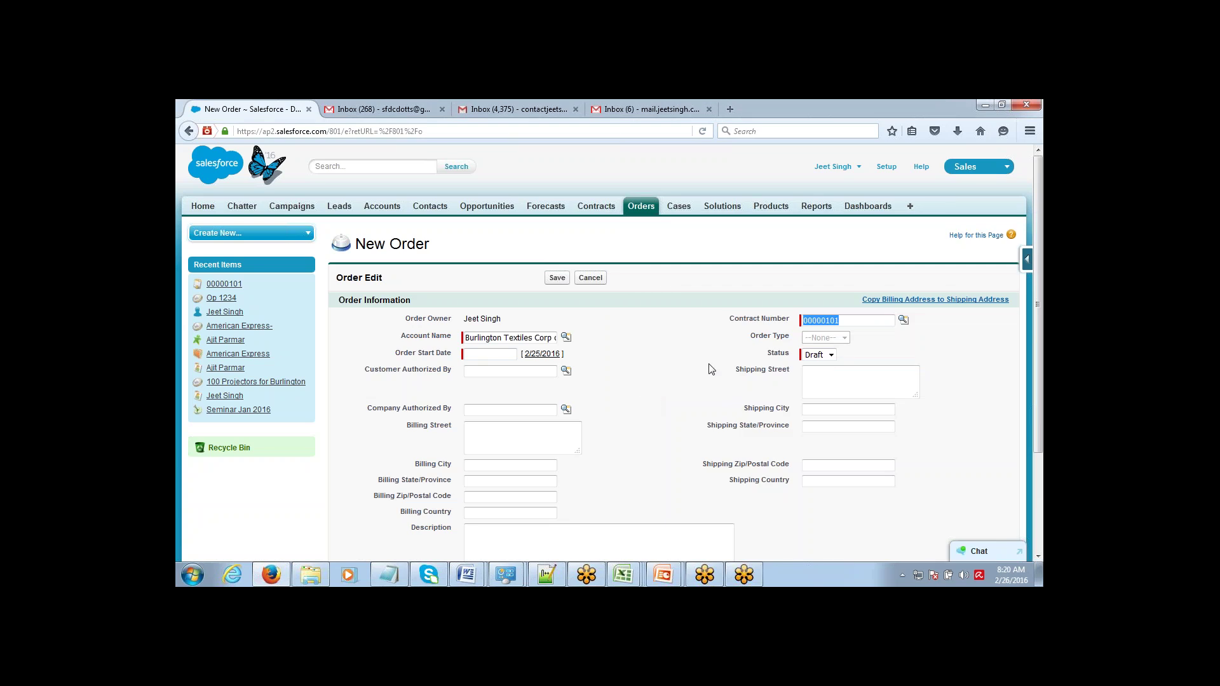
- Set the order start date to 2/28/2016 and save the order
left_click(443, 341)
double_click(426, 337)
left_click(493, 354)
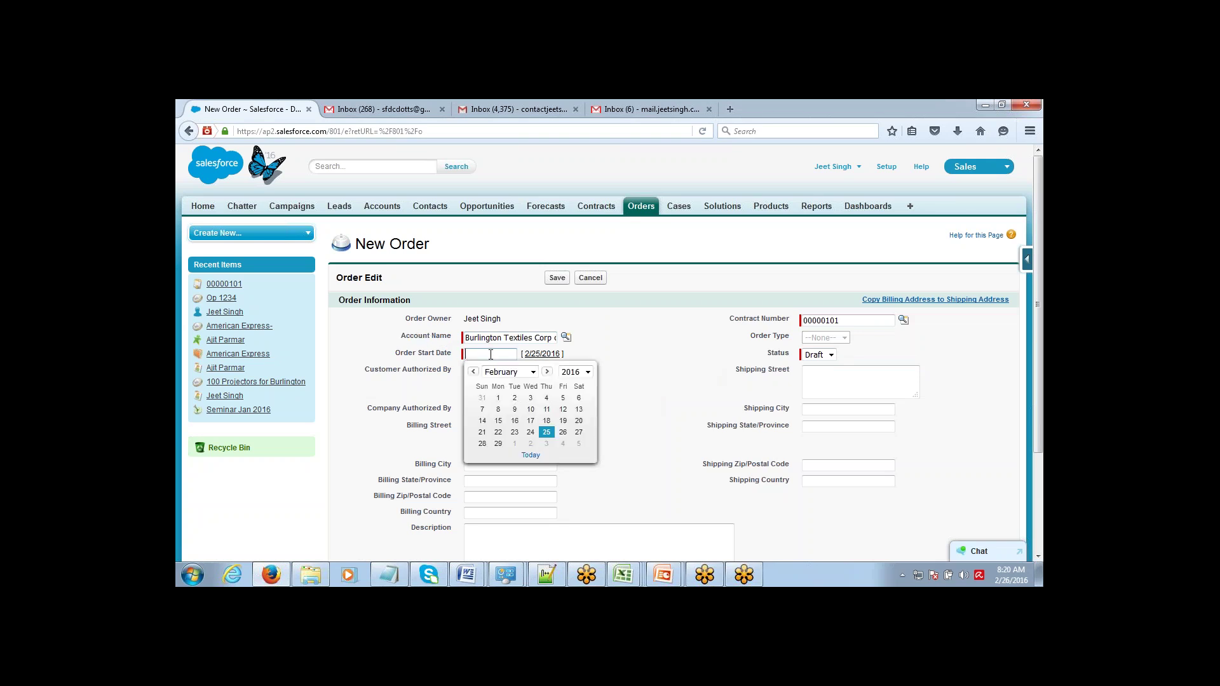
left_click(482, 444)
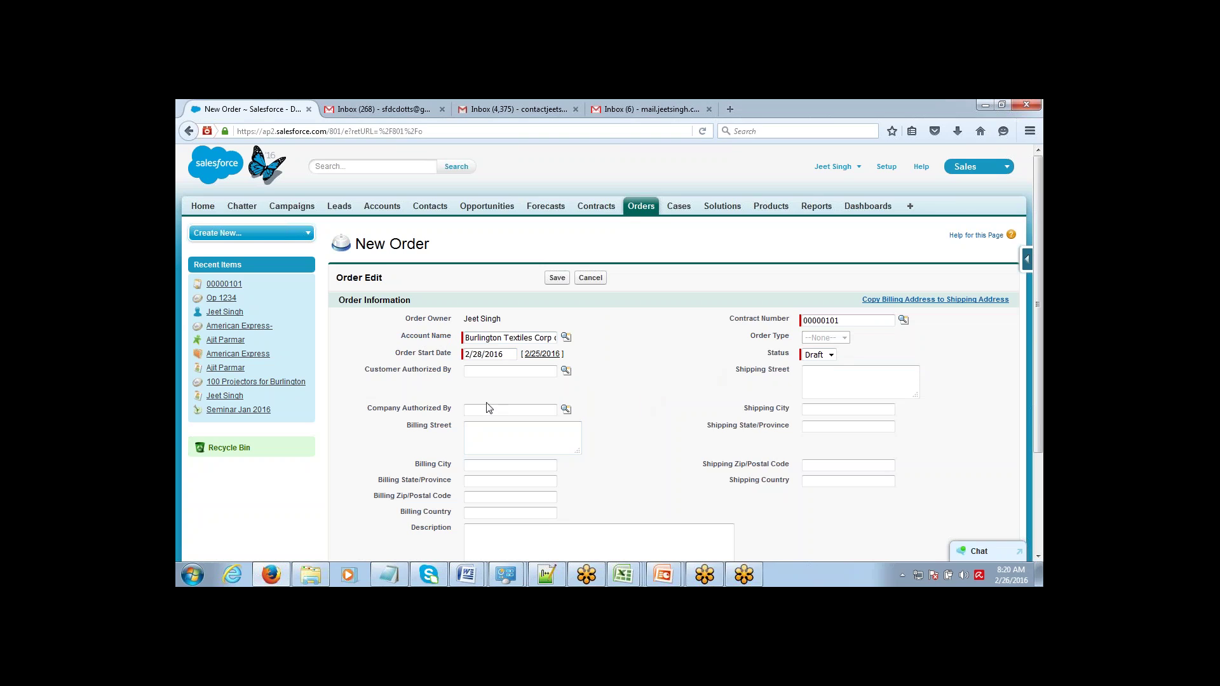
left_click_drag(419, 371, 454, 380)
left_click(823, 391)
left_click(530, 464)
left_click(556, 277)
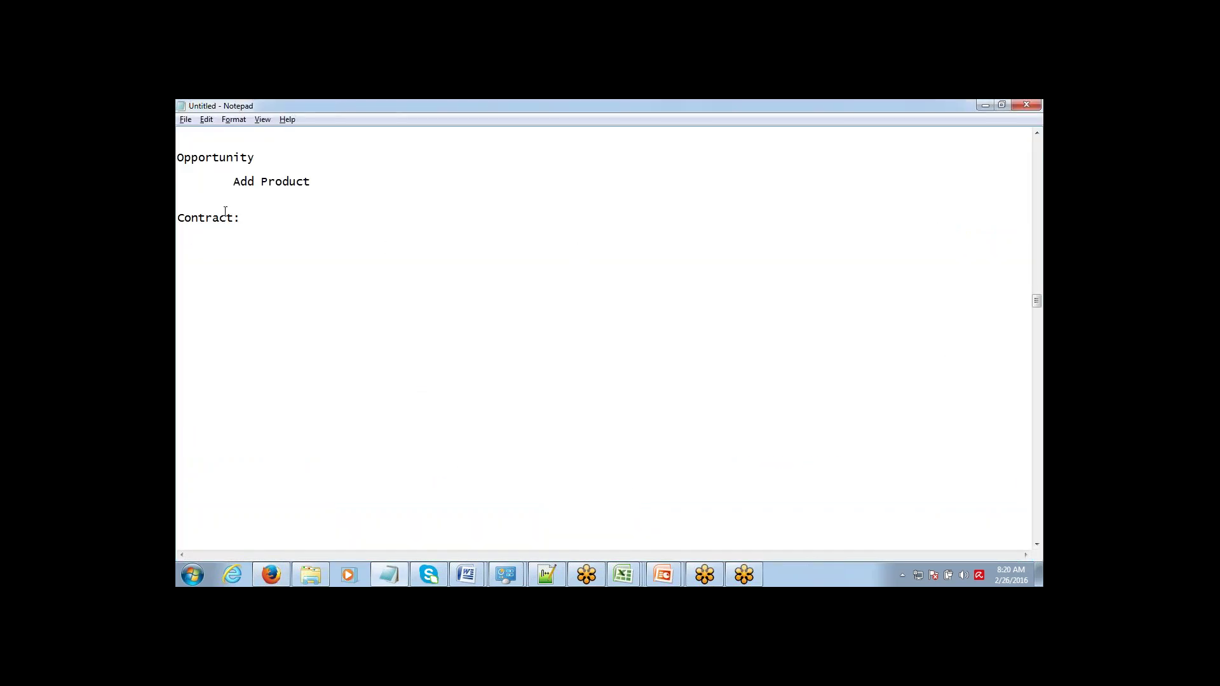
- Switch to the Notepad notes and add a "Marketing:" heading with Campaigns and Leads indented beneath it
left_click(257, 214)
key("Return")
key("Return")
key("Return")
type("Marketing:")
key("Return")
key("Tab")
type("Campaigns \t")
type("Leads")
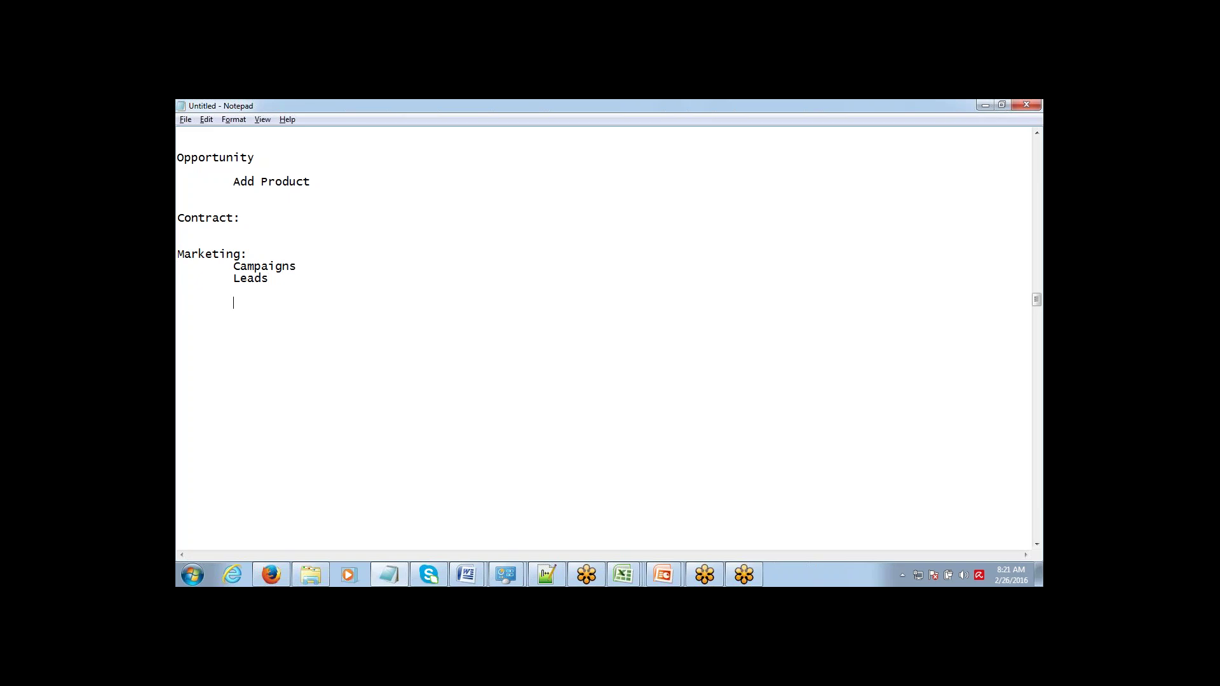
- Add a "Sales" heading to the notes with Accounts and Contacts indented beneath it
type("Sales")
key("Return")
key("Tab")
type("Accounts")
key("Return")
key("Tab")
type("CO")
key("BackSpace")
type("ontacts")
key("Return")
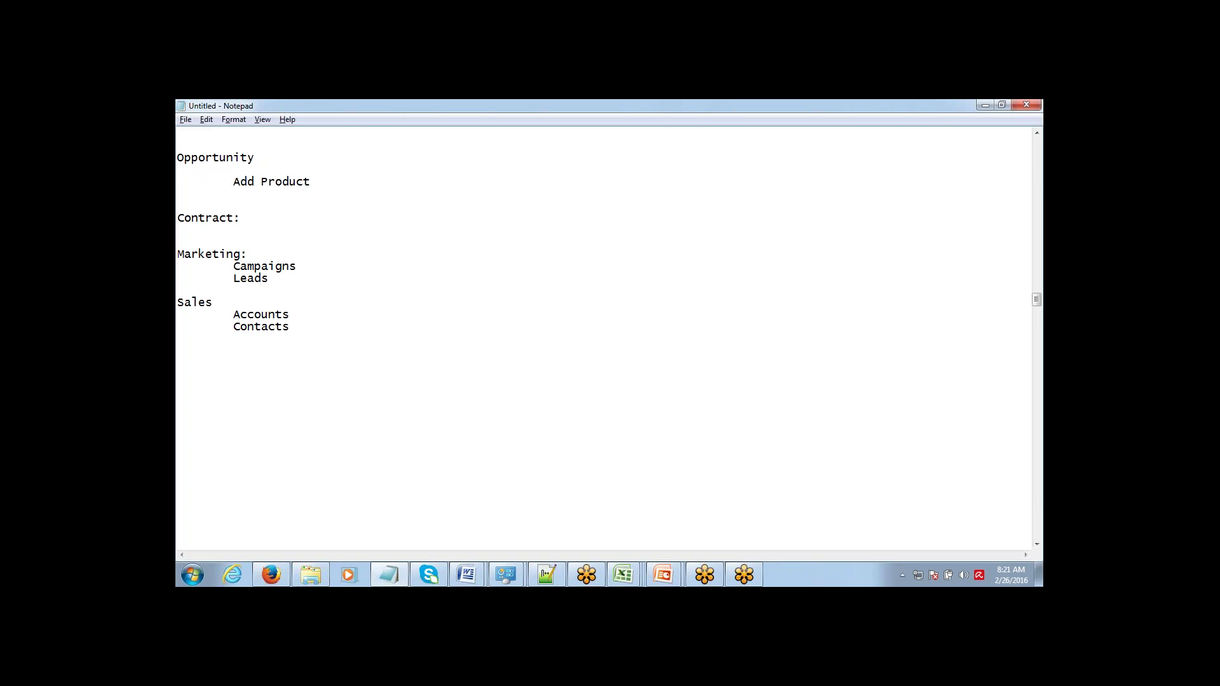
- Extend the Sales list with Opoortunities, Products, Price Books and Opportunity Product
type("Opoo")
type("rtunities \t")
type("Products")
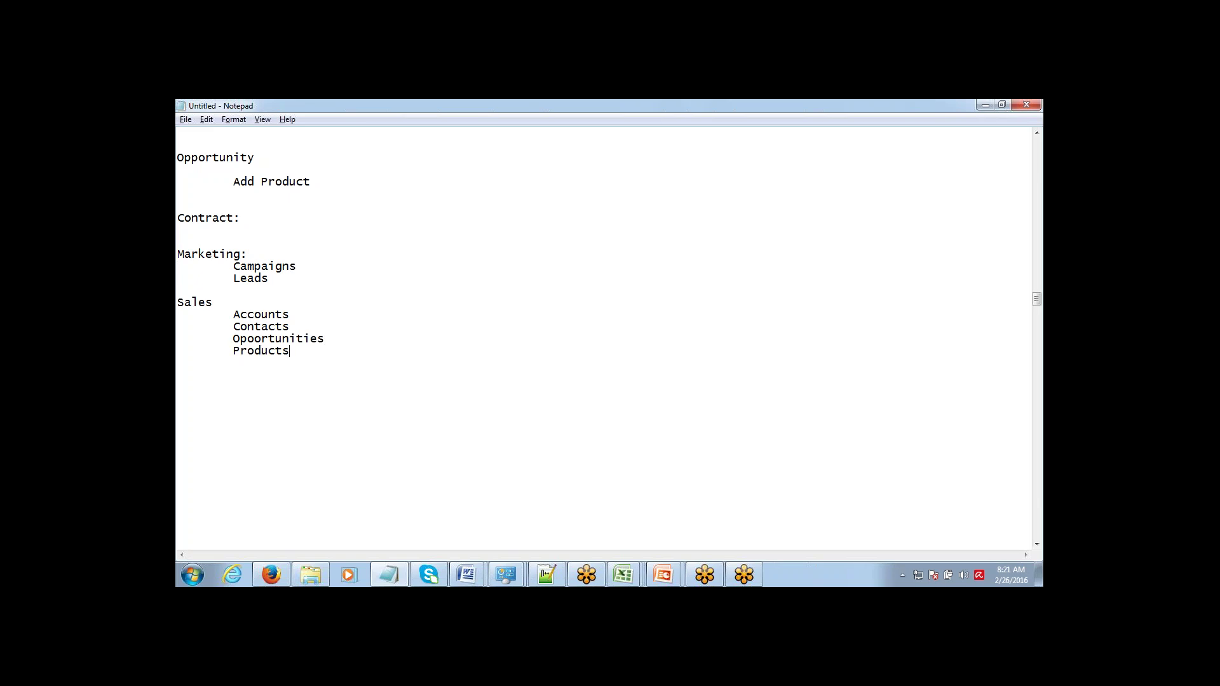
key("Return")
key("Tab")
type("Price Books")
key("Return")
type("Opportunity Pro")
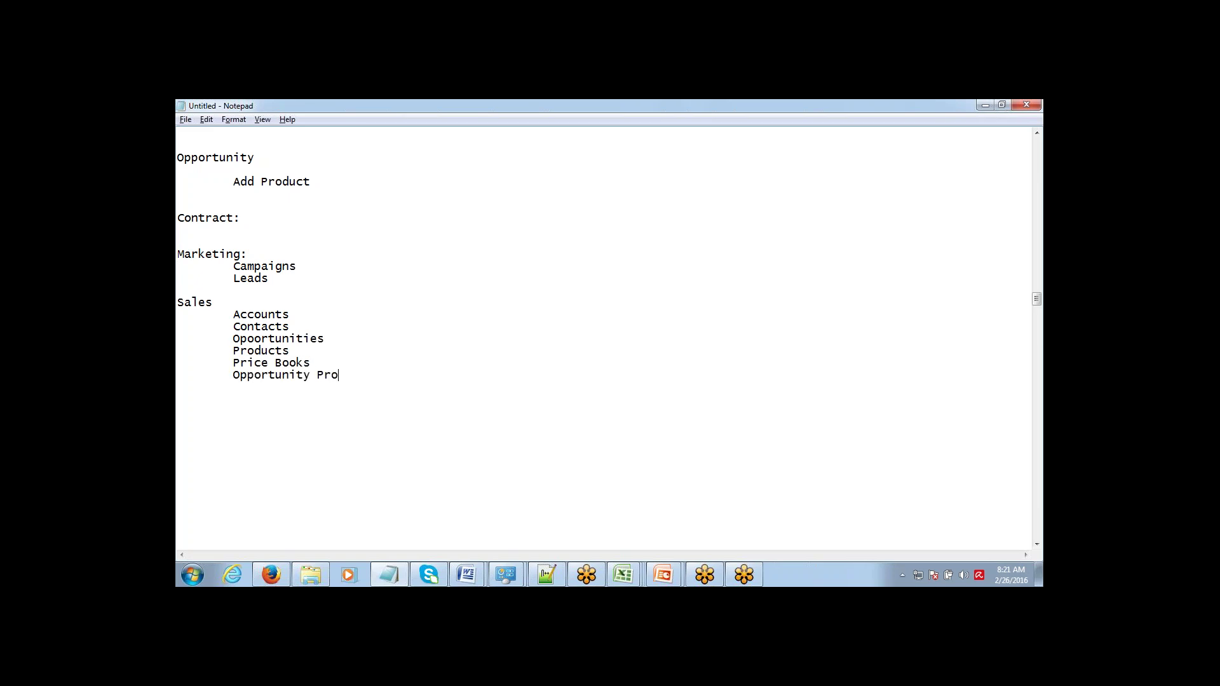
type("duct")
key("ctrl+shift+Left")
key("ctrl+shift+Left")
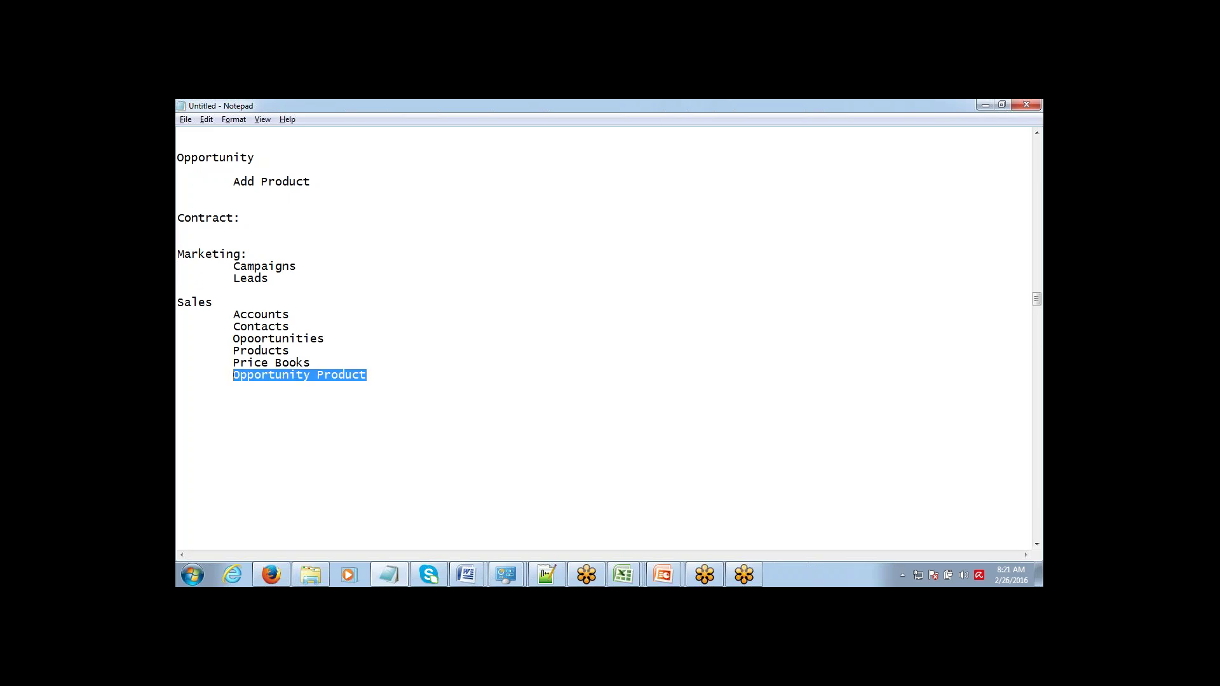
key("Up")
key("Up")
key("Up")
key("Up")
key("Down")
key("Down")
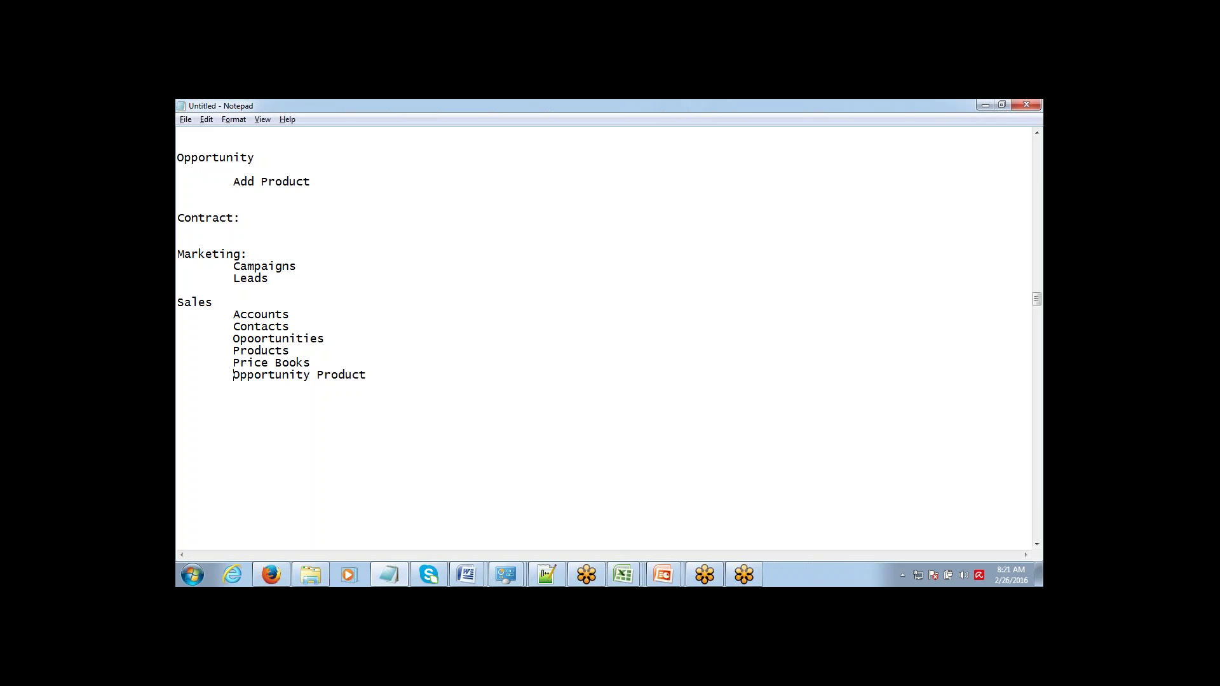
- Add Contracts and Orders to the end of the indented Sales list in the notes
type("Contrat")
key("BackSpace")
type("cts")
key("Return")
type("Order")
type("s")
- Add a "Customer Service" heading below the Sales list, replacing the initial "After Sales" wording with "Customer"
type("After")
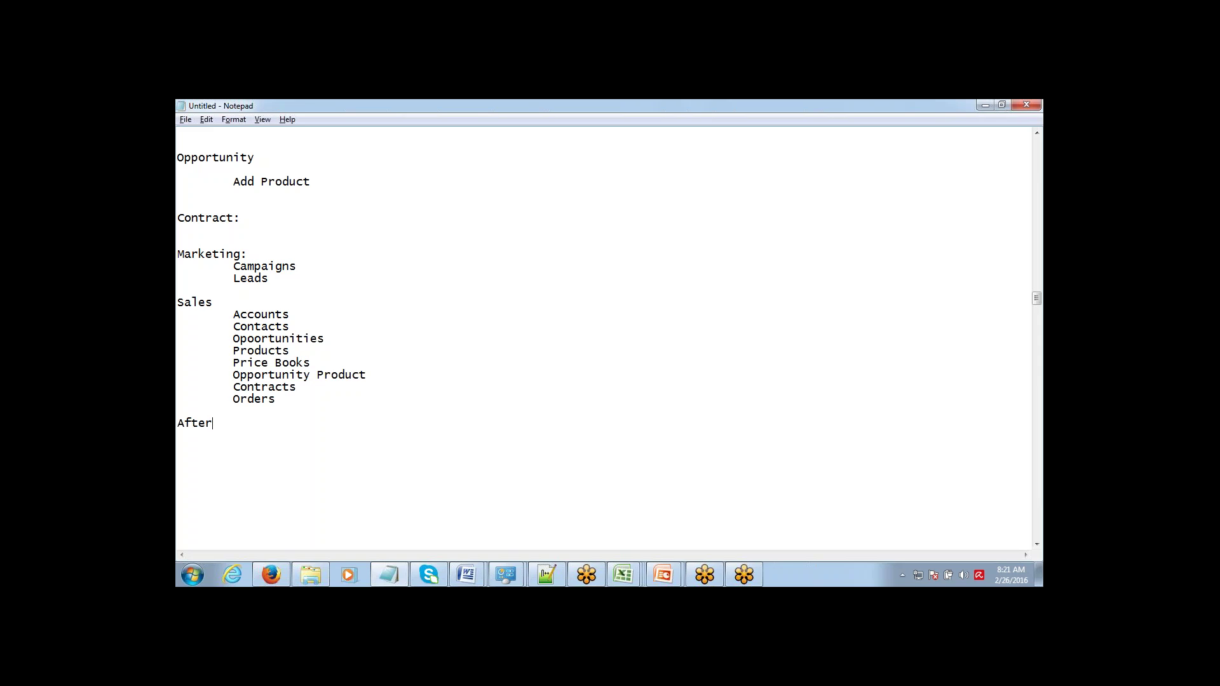
type(" Sales Service")
key("ctrl+shift+Left")
key("ctrl+shift+Left")
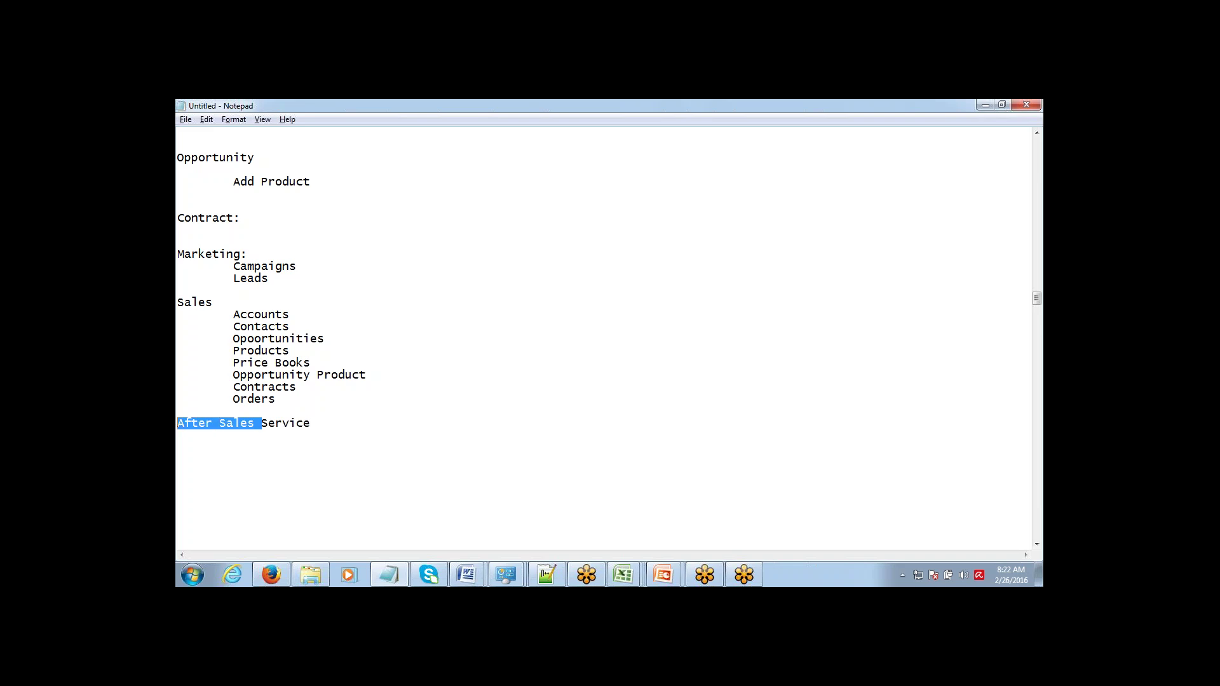
type("Customer")
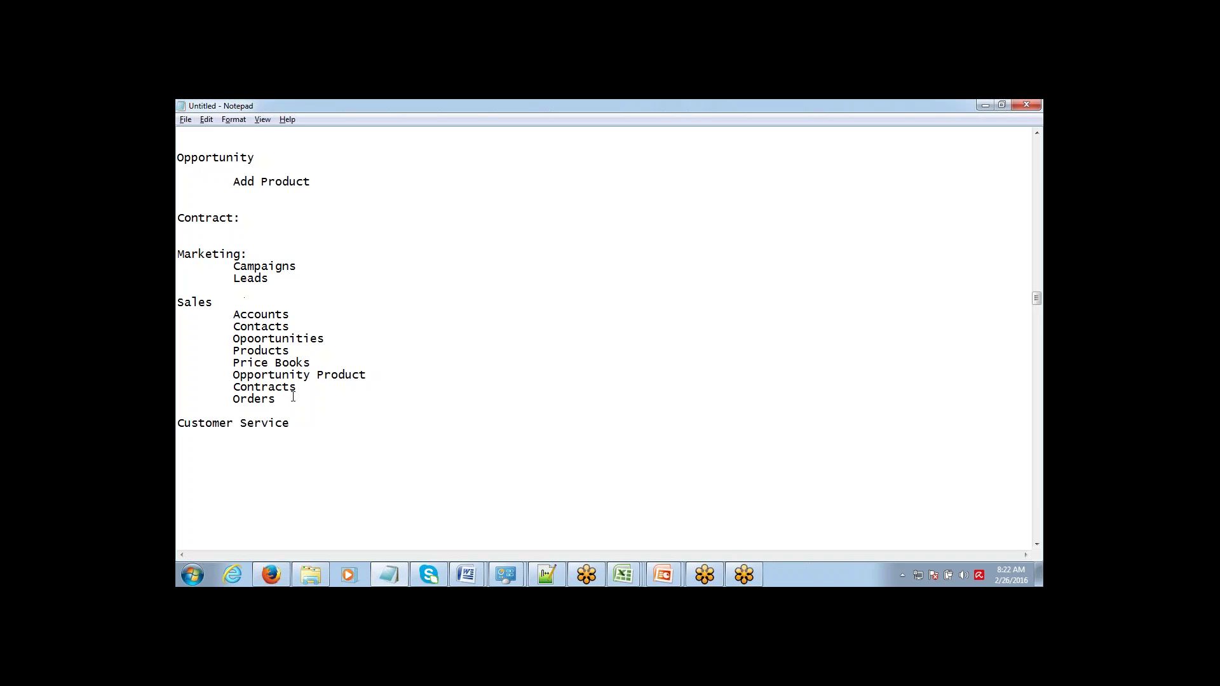
- Switch to Salesforce in Firefox, circle the Cases and Solutions tab names with the screen pen, and clear the marks
mouse_move(275, 580)
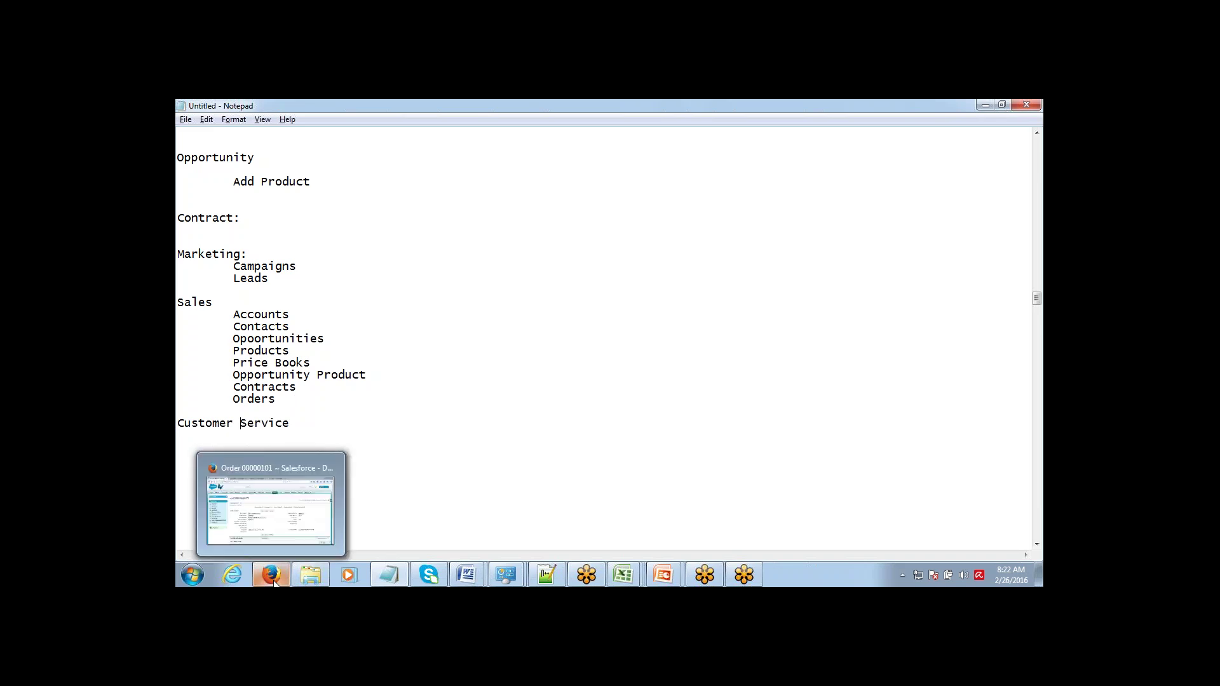
left_click(290, 521)
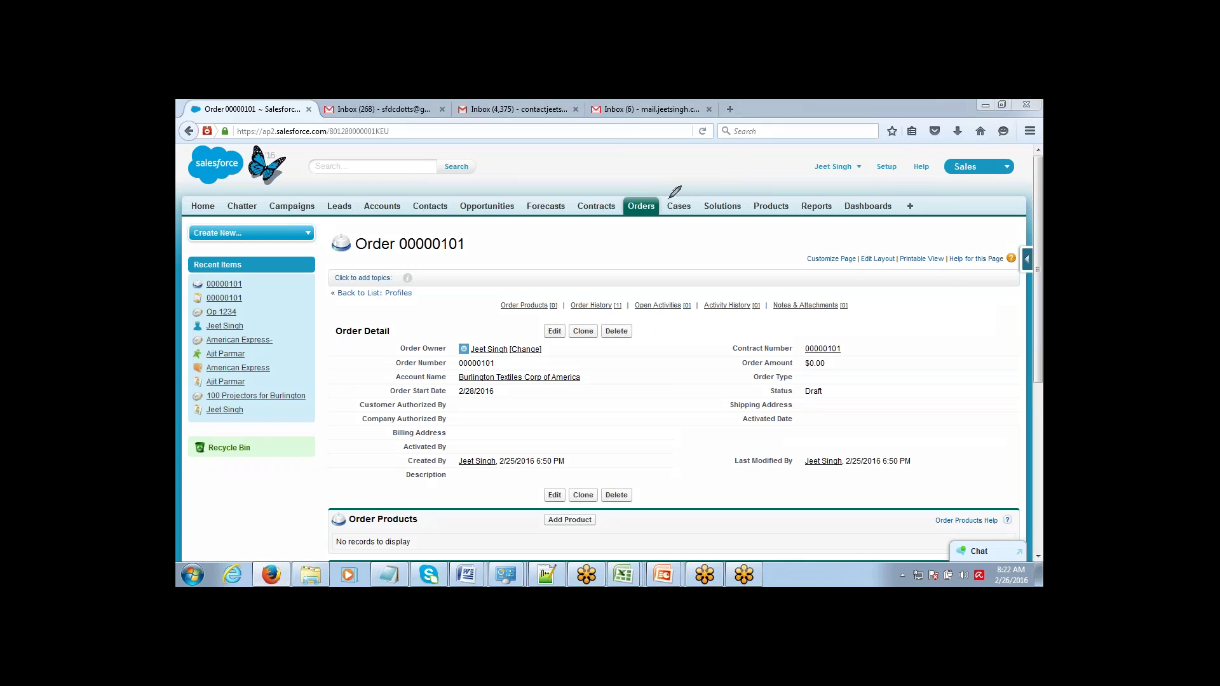
mouse_move(671, 200)
left_mouse_down()
mouse_move(684, 225)
mouse_move(706, 206)
mouse_move(688, 188)
mouse_move(667, 199)
left_mouse_up()
mouse_move(703, 196)
left_mouse_down()
mouse_move(704, 218)
mouse_move(733, 222)
mouse_move(756, 198)
mouse_move(732, 191)
left_mouse_up()
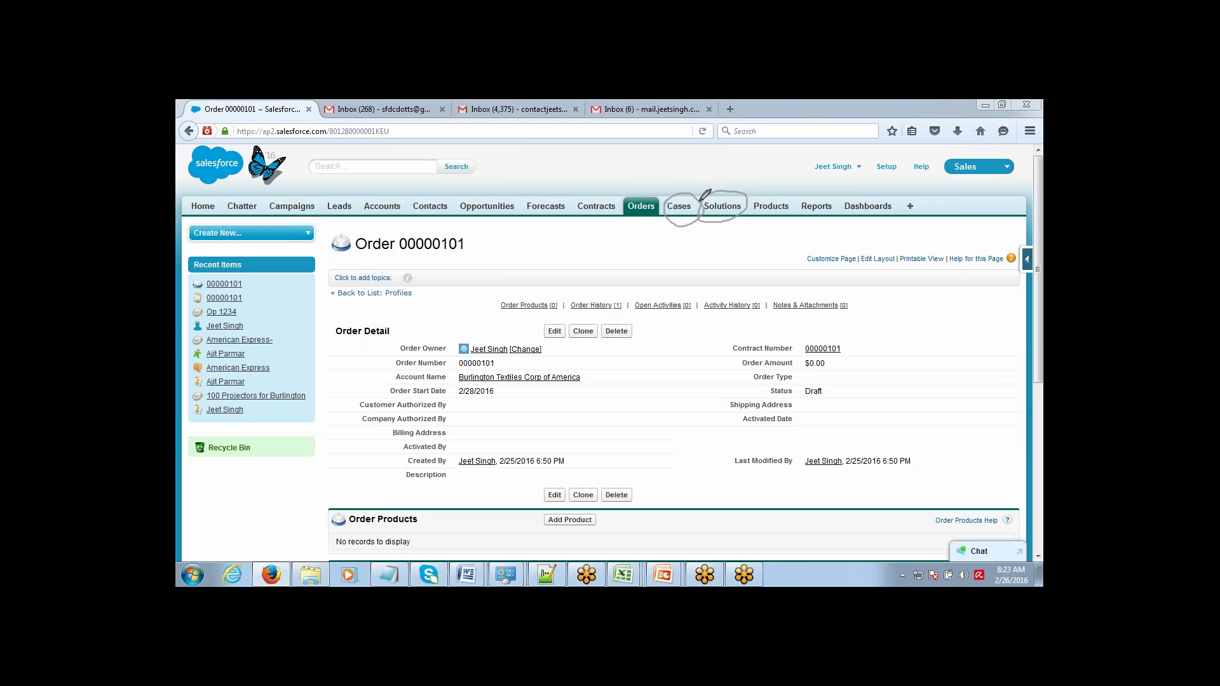
key("Escape")
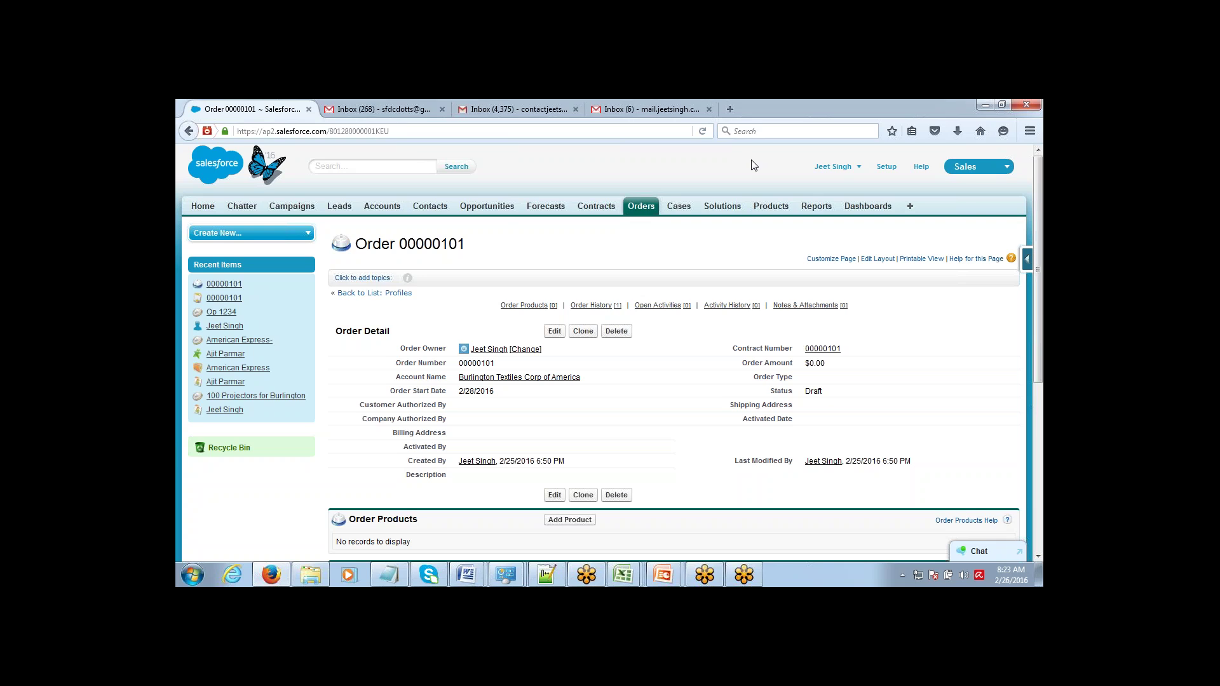
- Start a new case and look up Burlington Textiles Corp of America as its account and a recently viewed contact as its contact
left_click(680, 208)
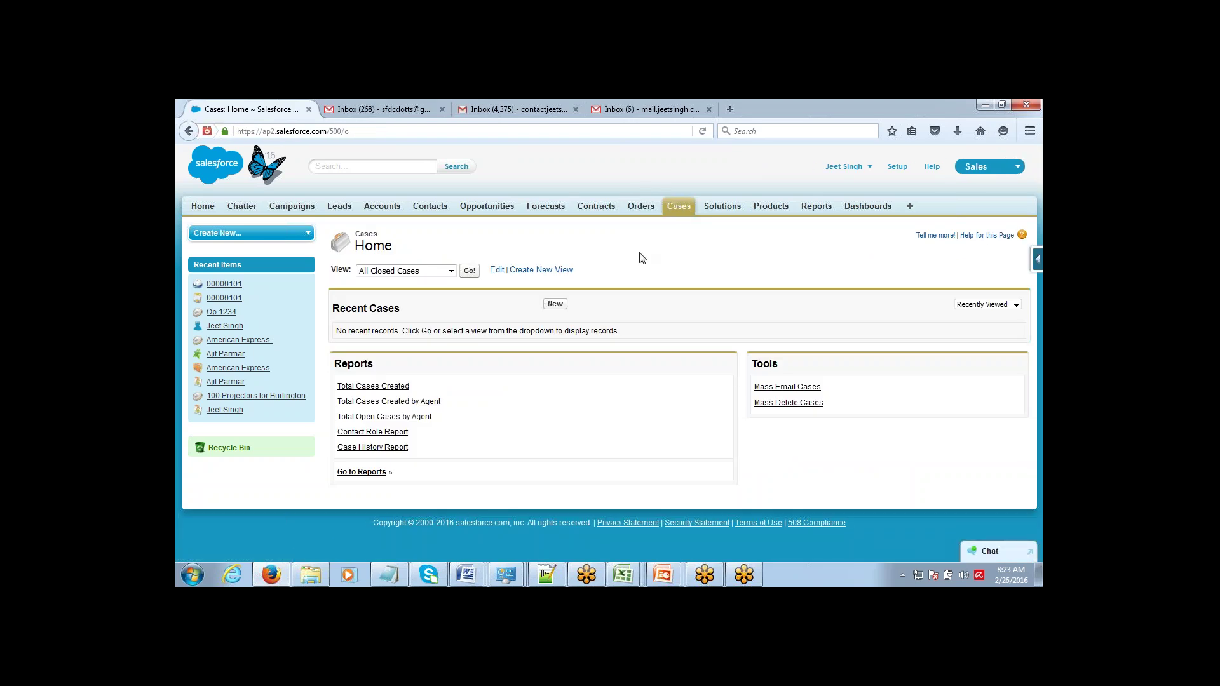
left_click(556, 304)
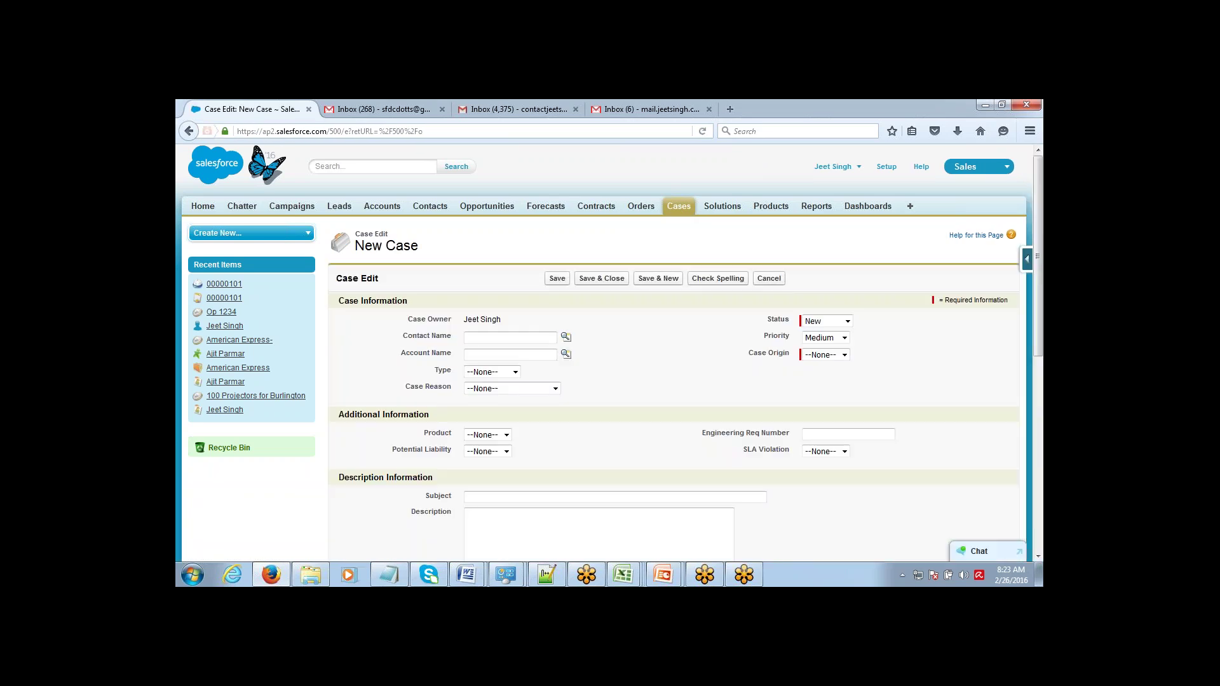
left_click(566, 354)
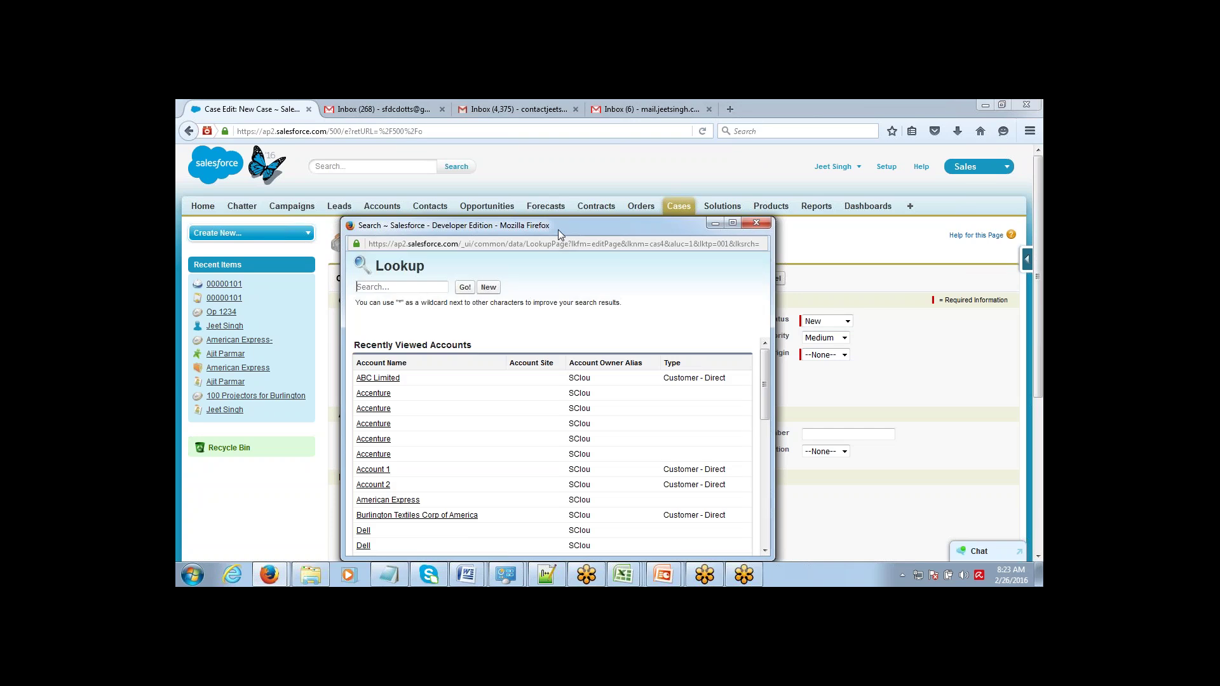
left_click_drag(558, 230, 573, 185)
left_click(429, 471)
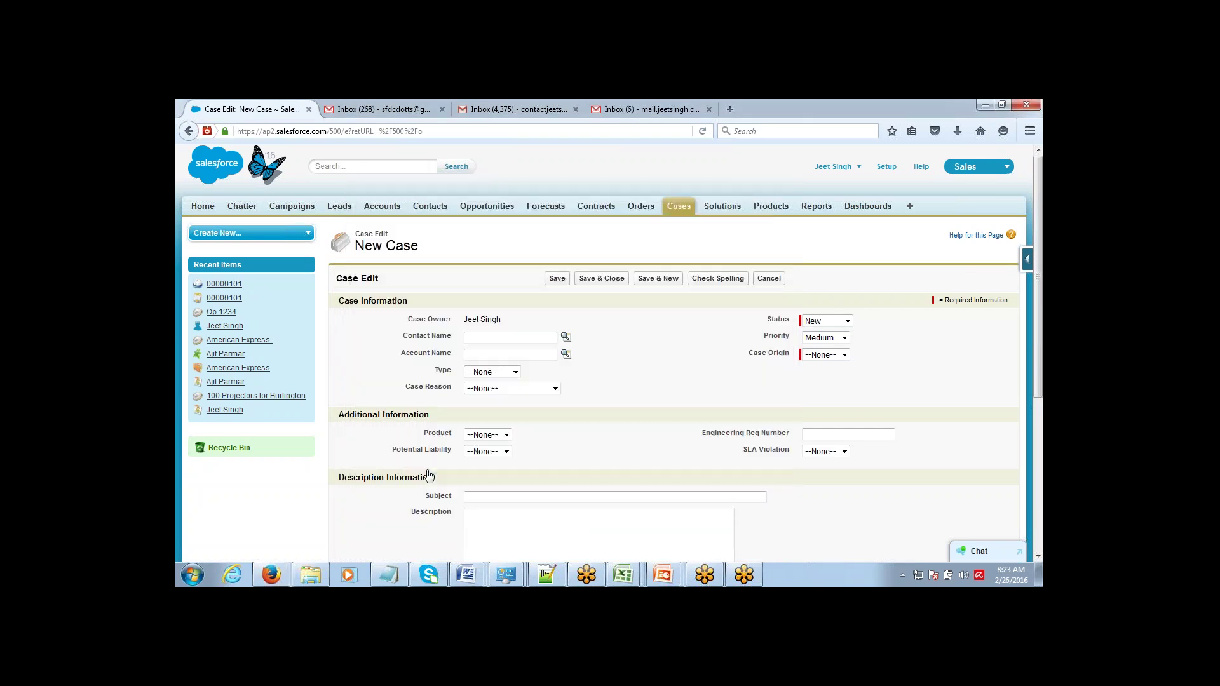
left_click(565, 336)
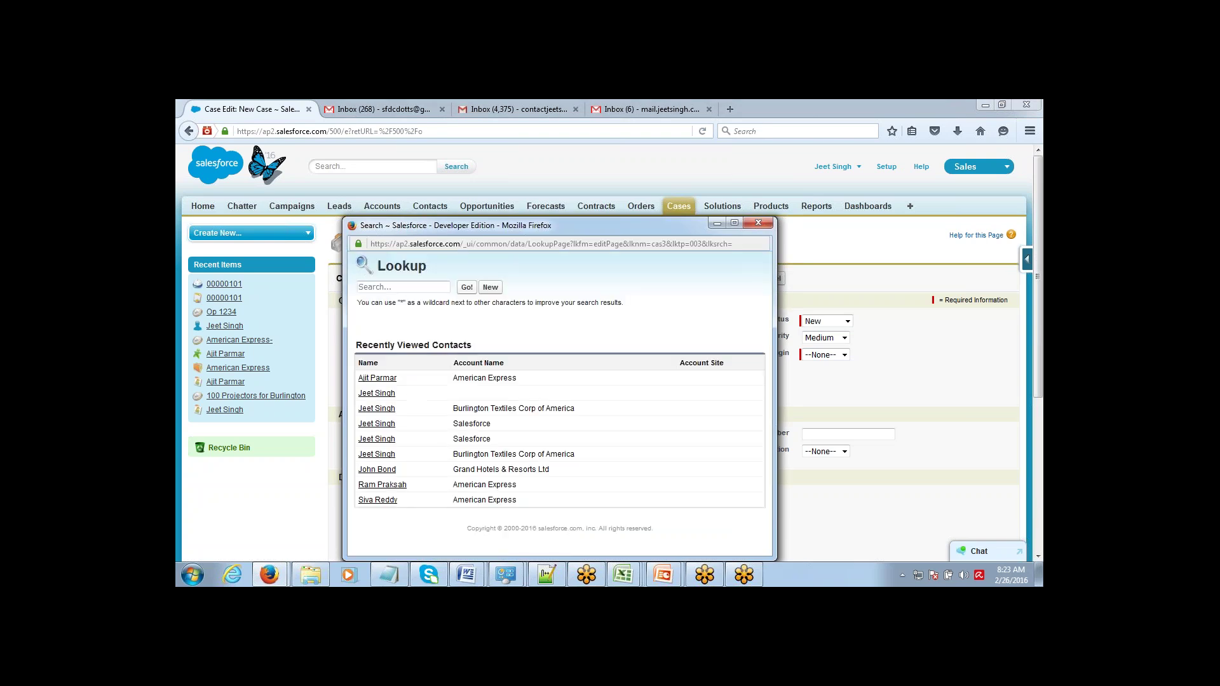
left_click(384, 394)
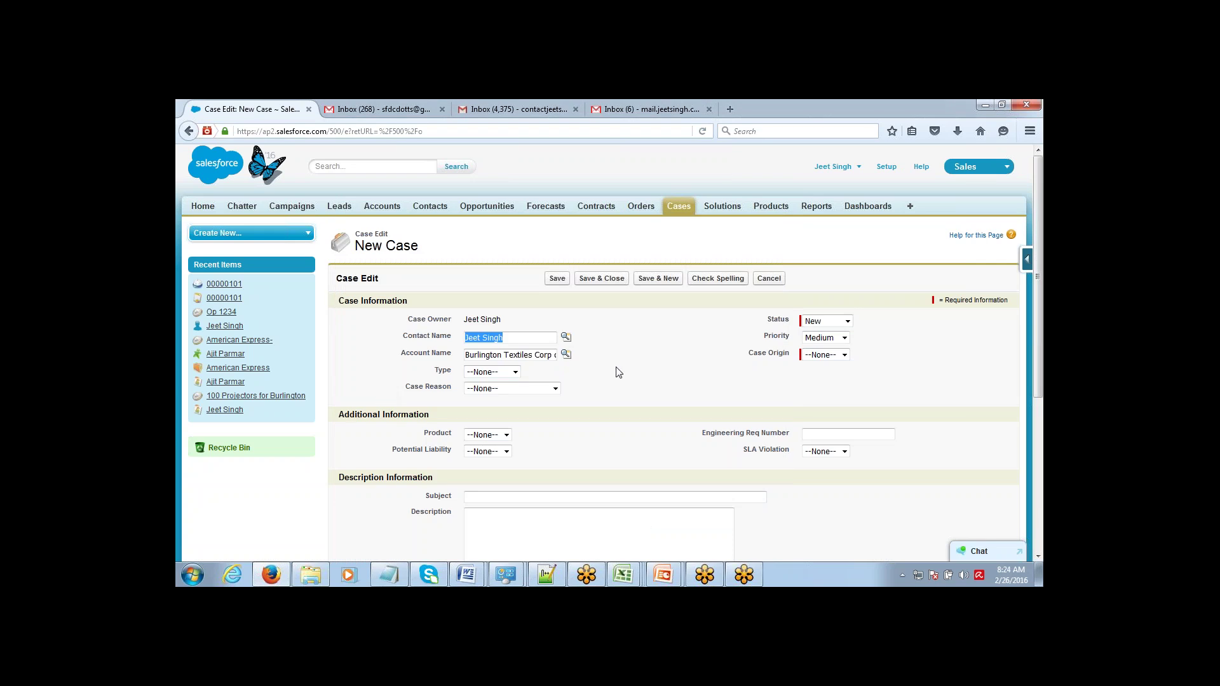
- Keep the case status as New and set its priority to High
left_click(848, 322)
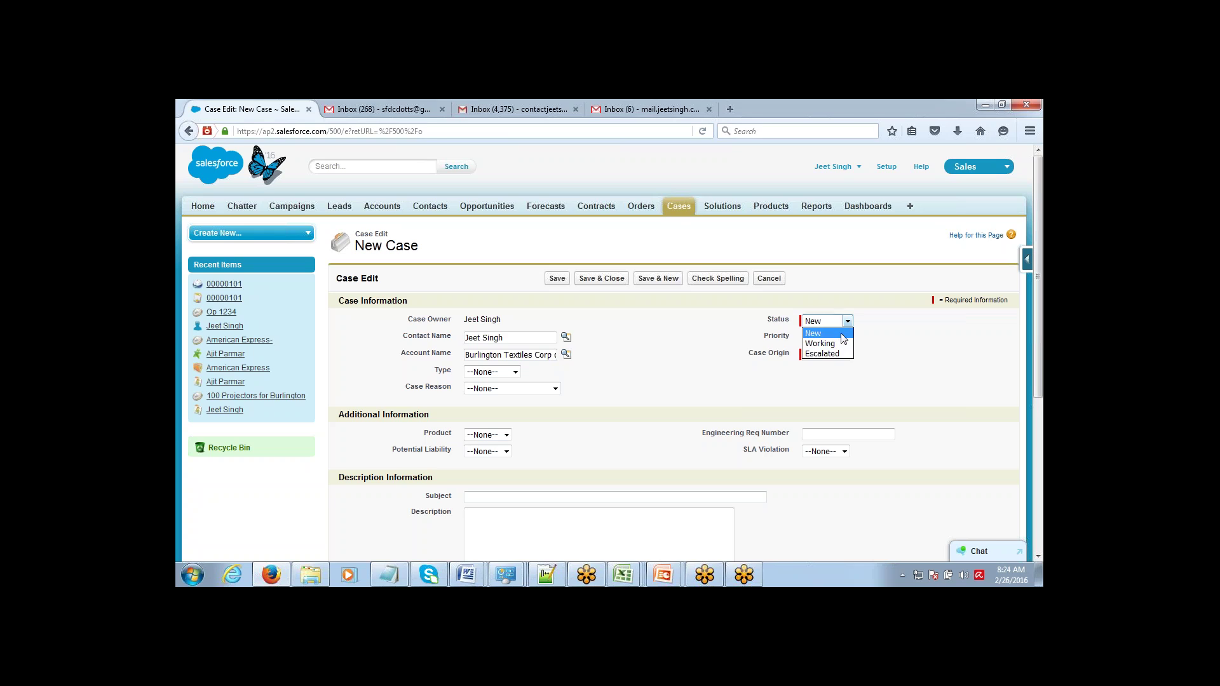
key("Escape")
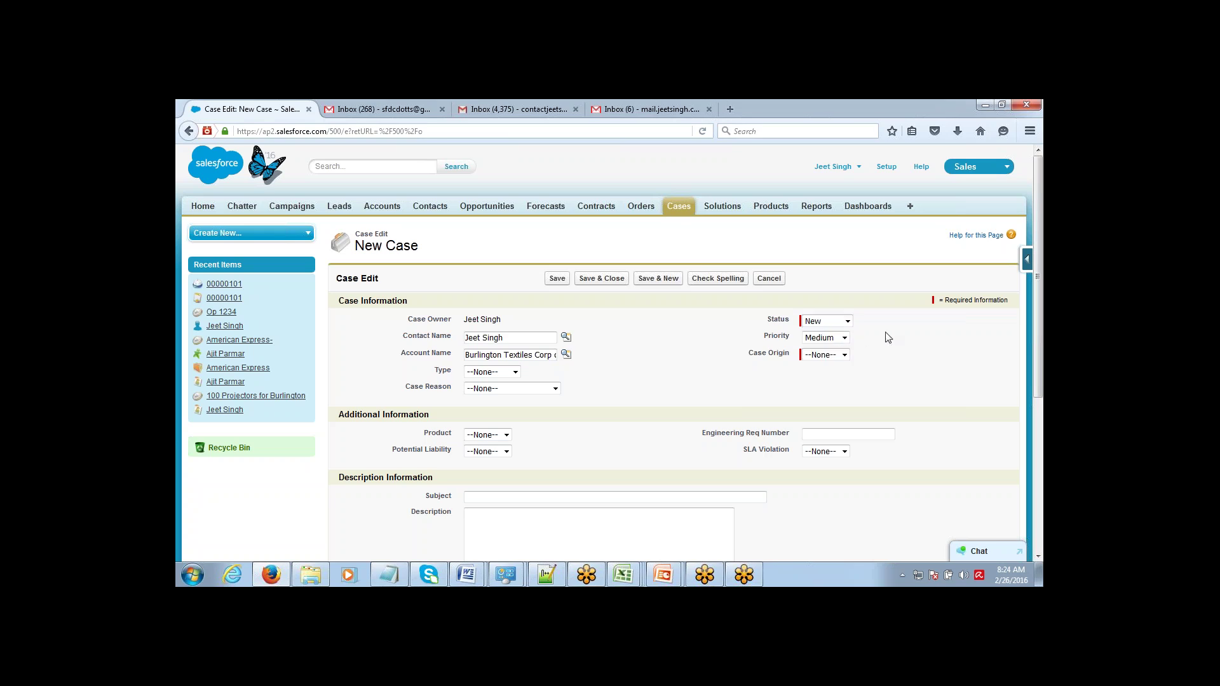
left_click(844, 338)
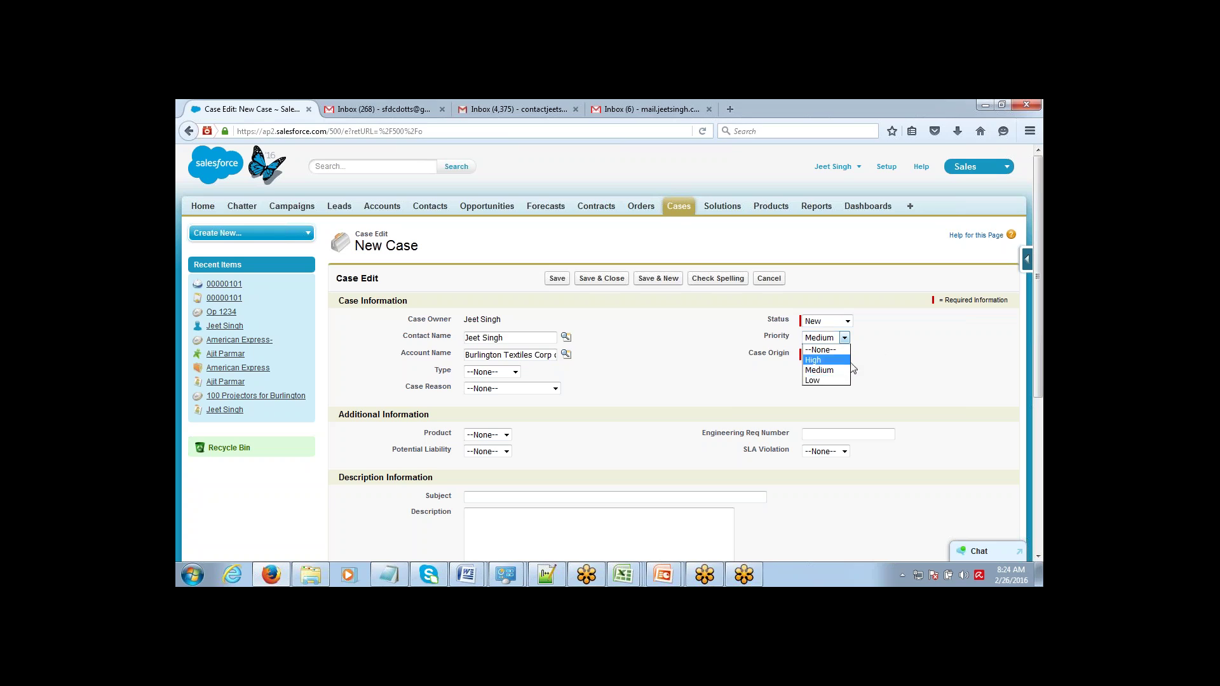
left_click(842, 361)
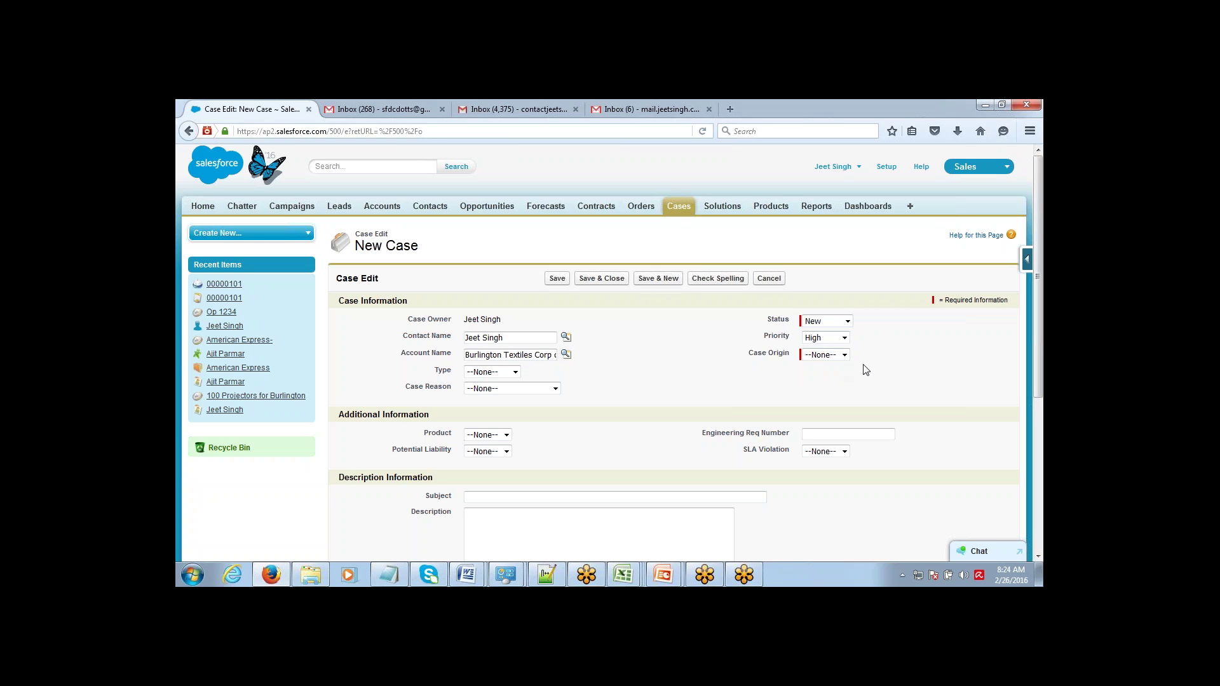
- Try to save the case without a case origin, and set Case Origin to Email
left_click(827, 356)
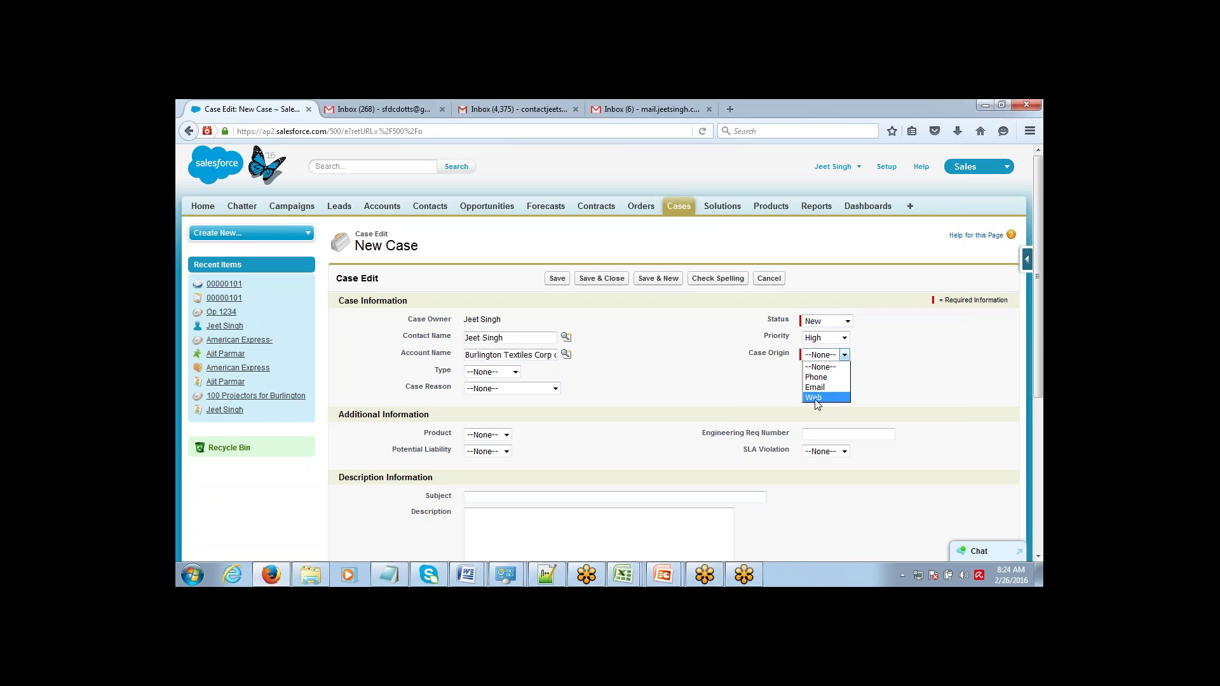
left_click(884, 381)
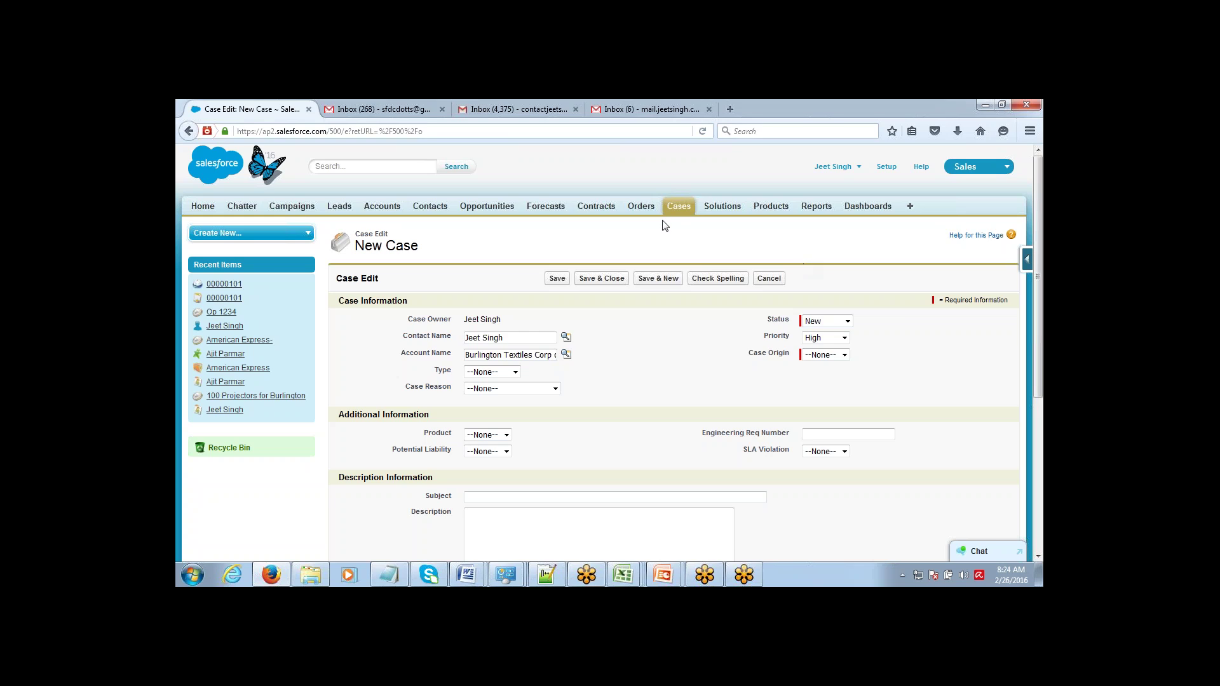
left_click(558, 279)
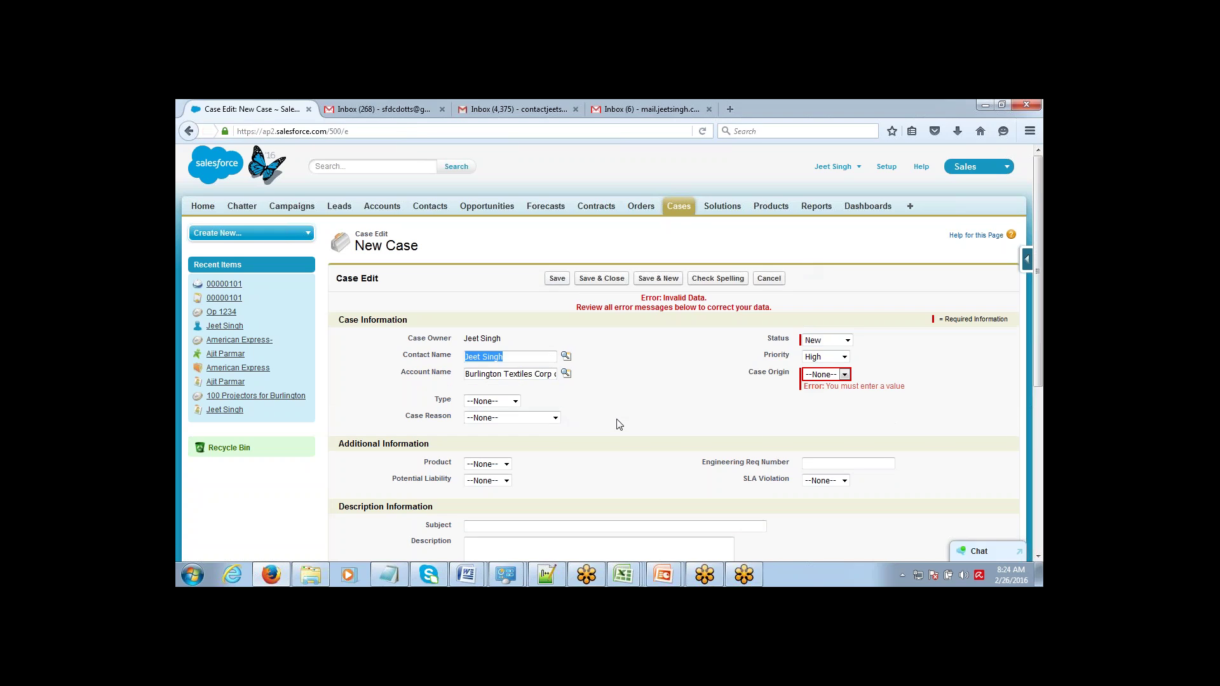
left_click(820, 376)
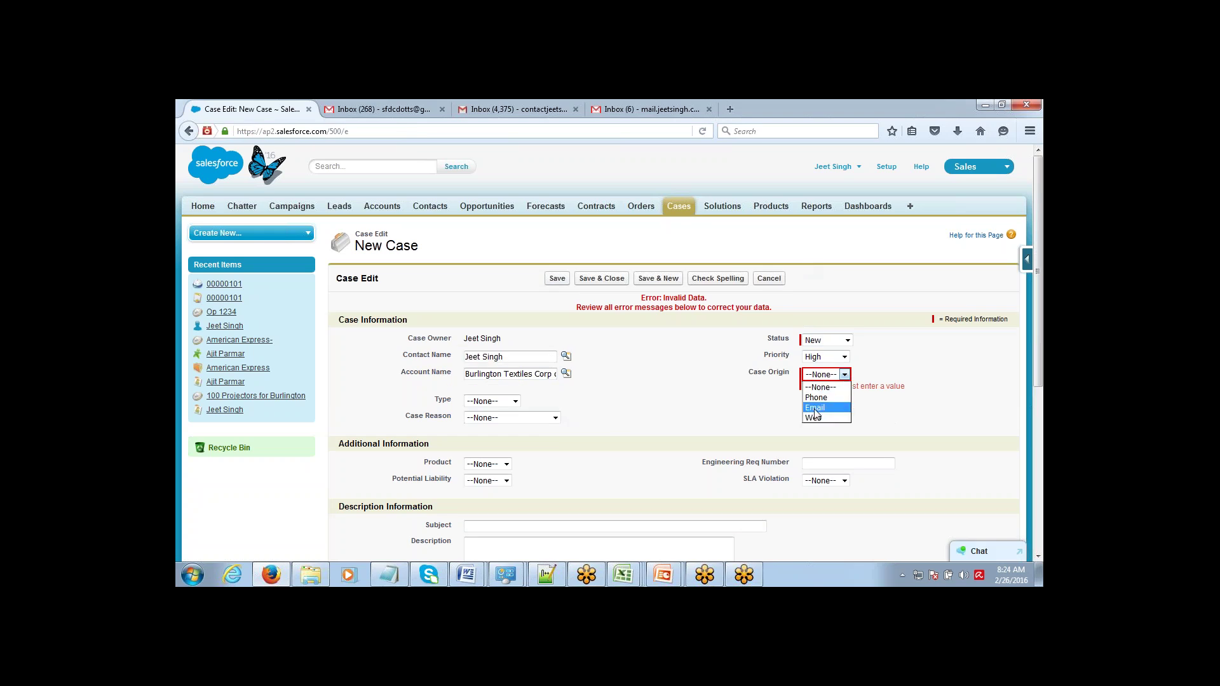
left_click(815, 409)
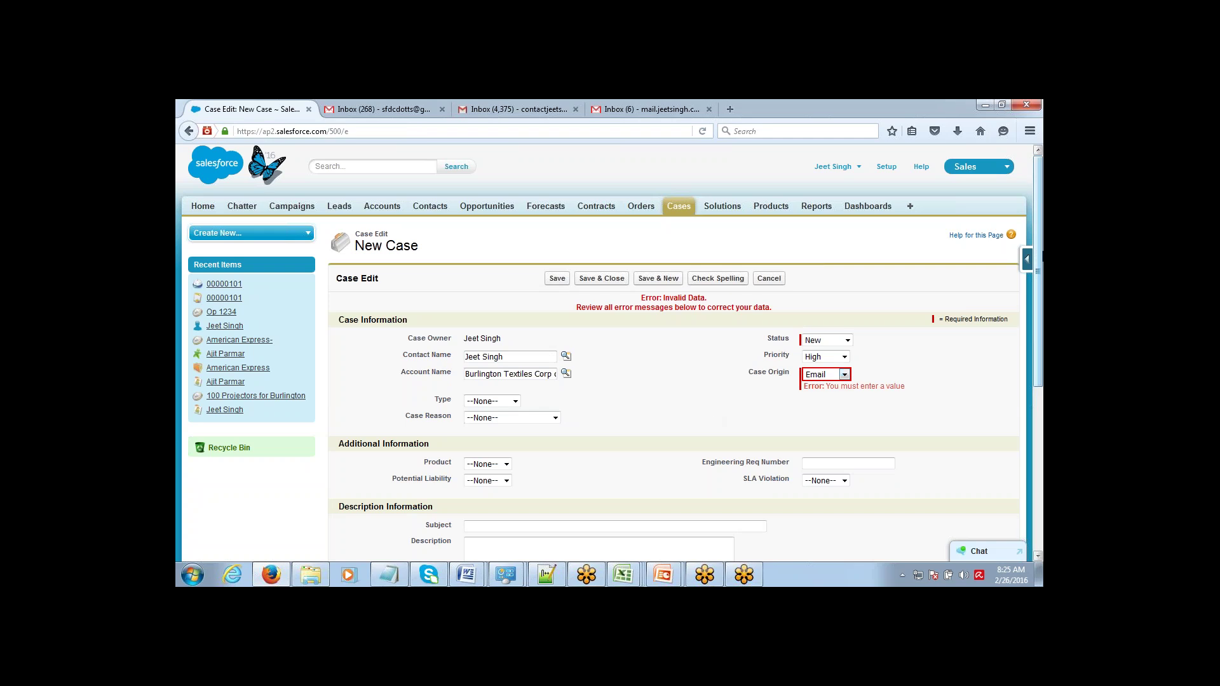
- Enter "Monitor not Functioning" as the case subject, leave the description and internal comments empty, and save the case
scroll(949, 347, "down", 3)
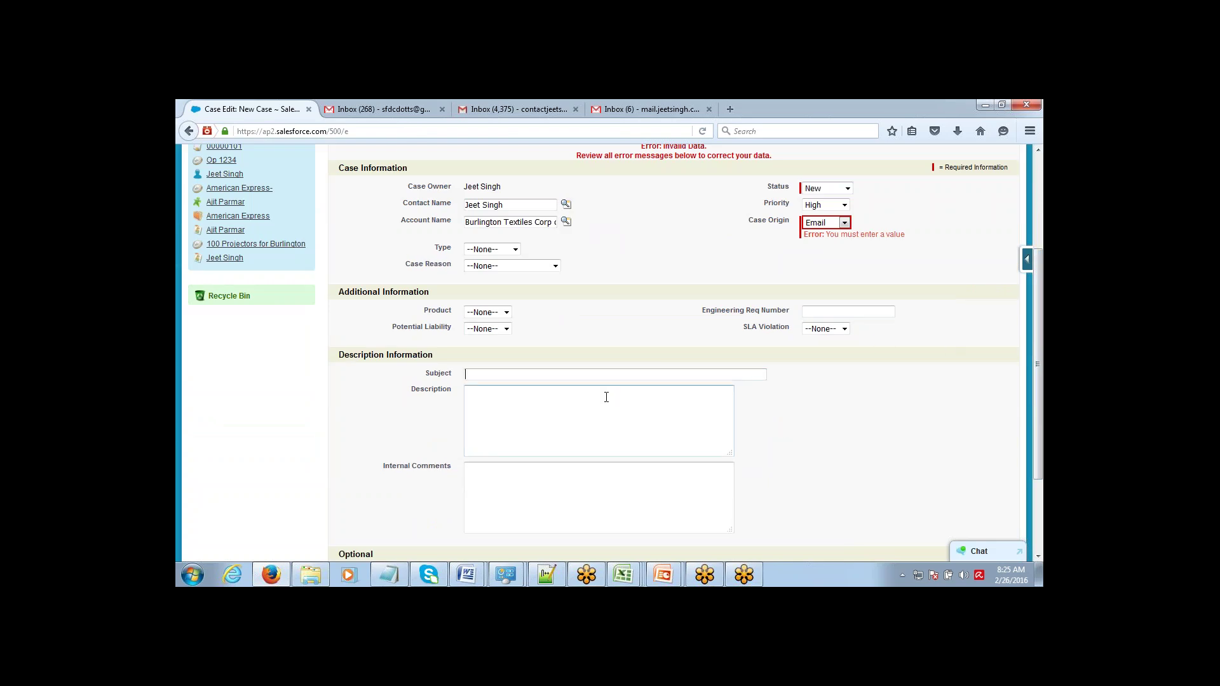
left_click(566, 402)
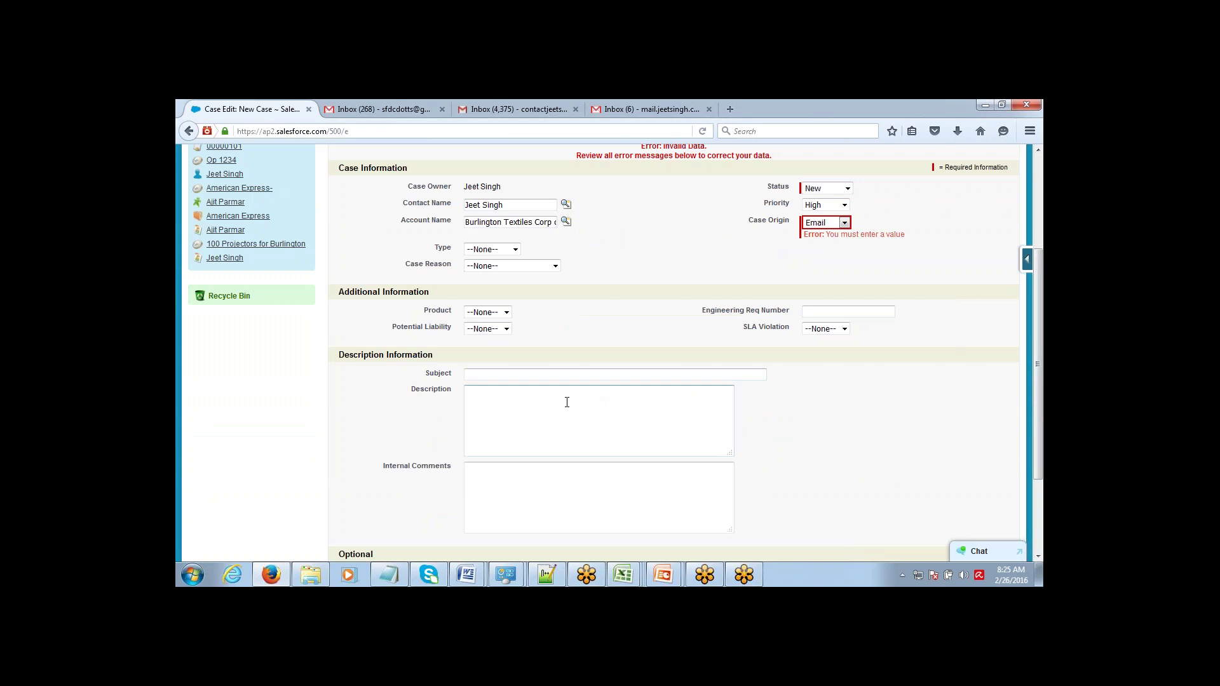
left_click(543, 489)
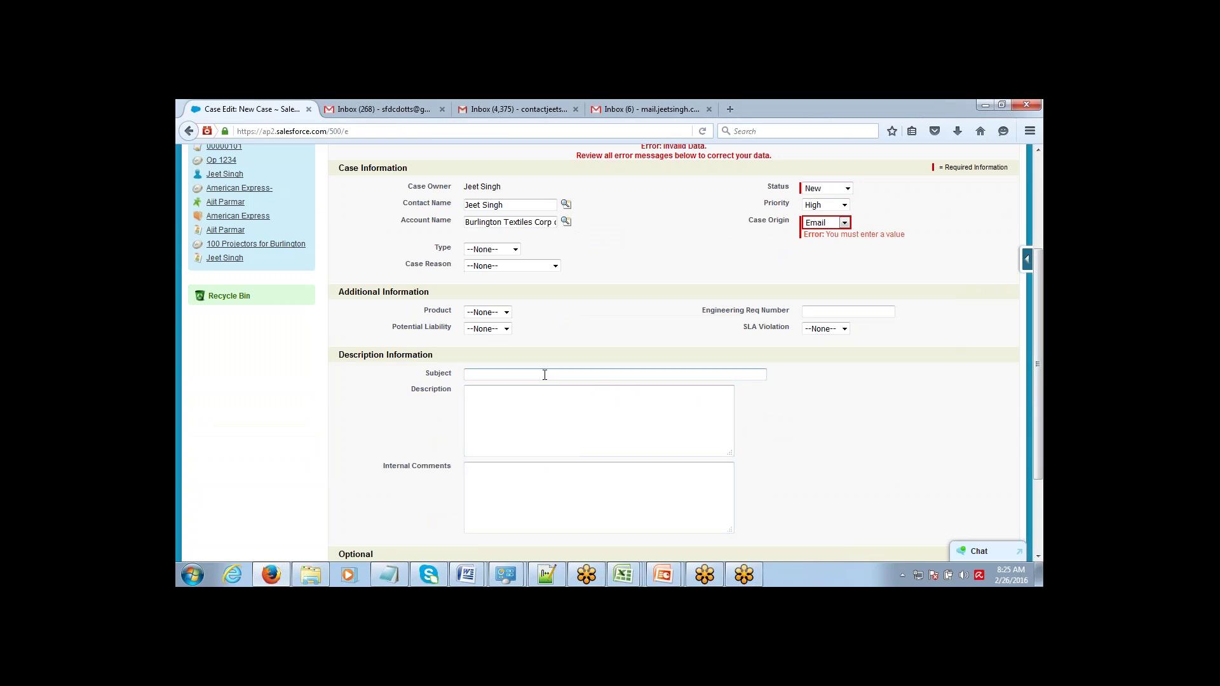
type("Monitor not FUnctioning")
key("Tab")
left_click(544, 374)
key("shift+Right")
type("u")
key("Tab")
left_click(516, 494)
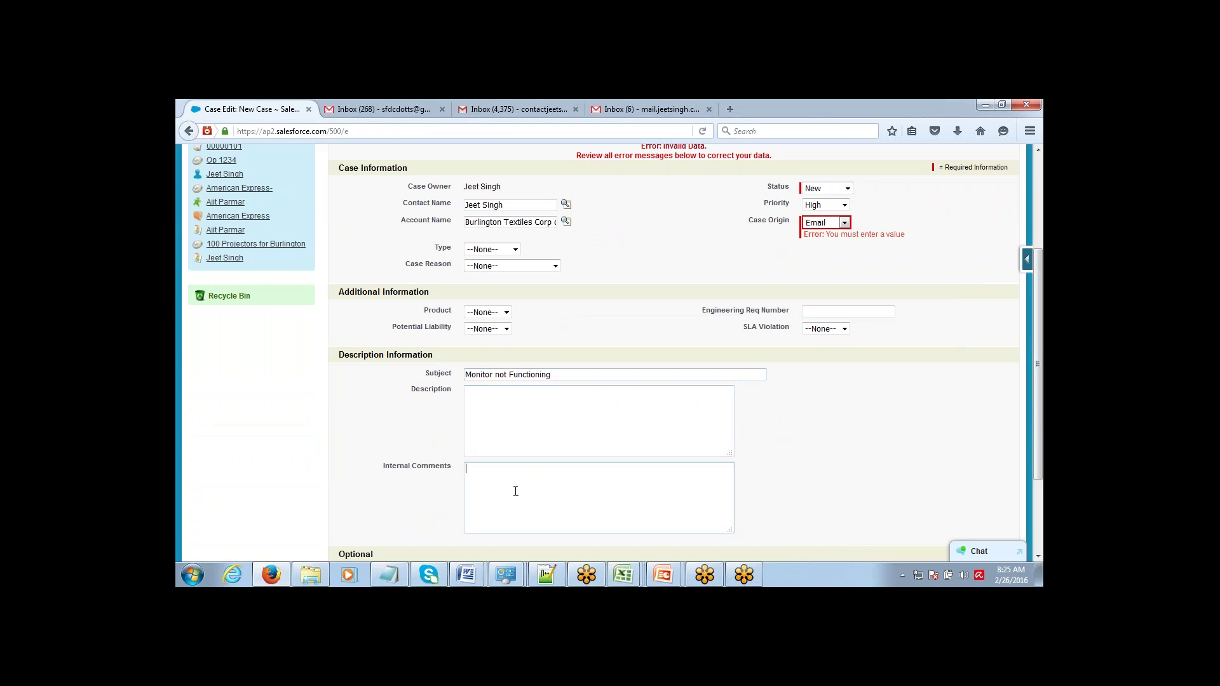
left_click_drag(1038, 314, 1041, 242)
left_click(555, 245)
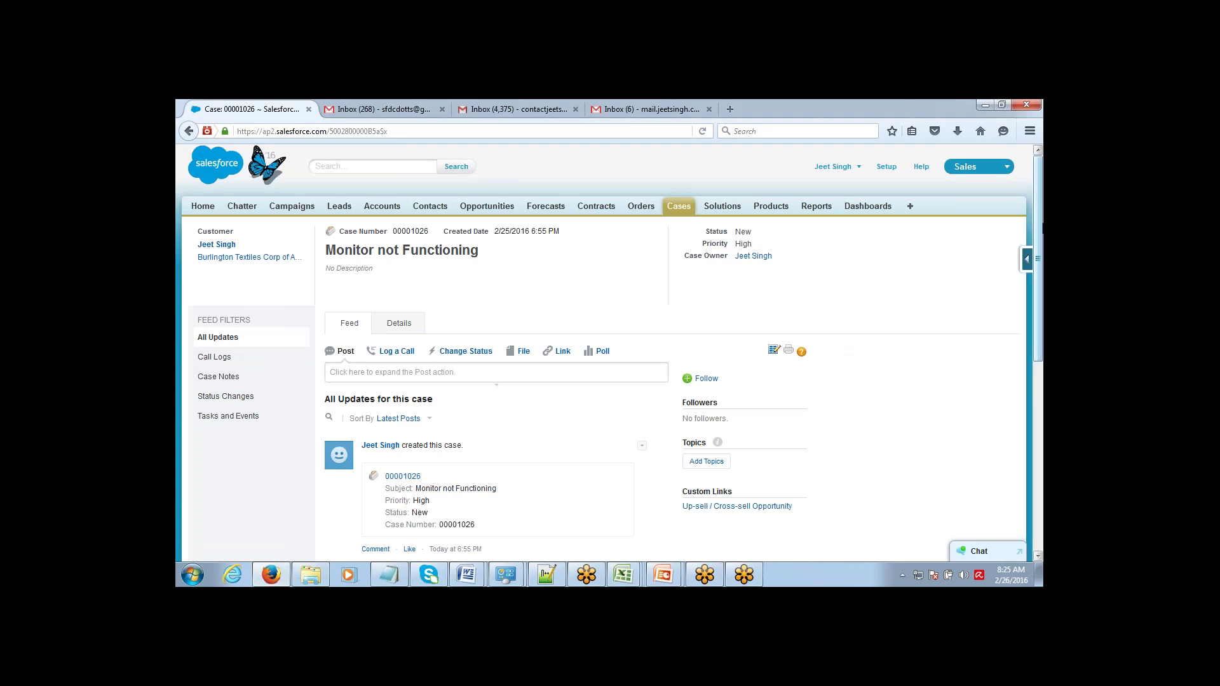
- Open the saved case's details and review its fields, related lists and Solutions section
mouse_move(1041, 221)
left_mouse_down()
mouse_move(1039, 400)
mouse_move(1034, 213)
left_mouse_up()
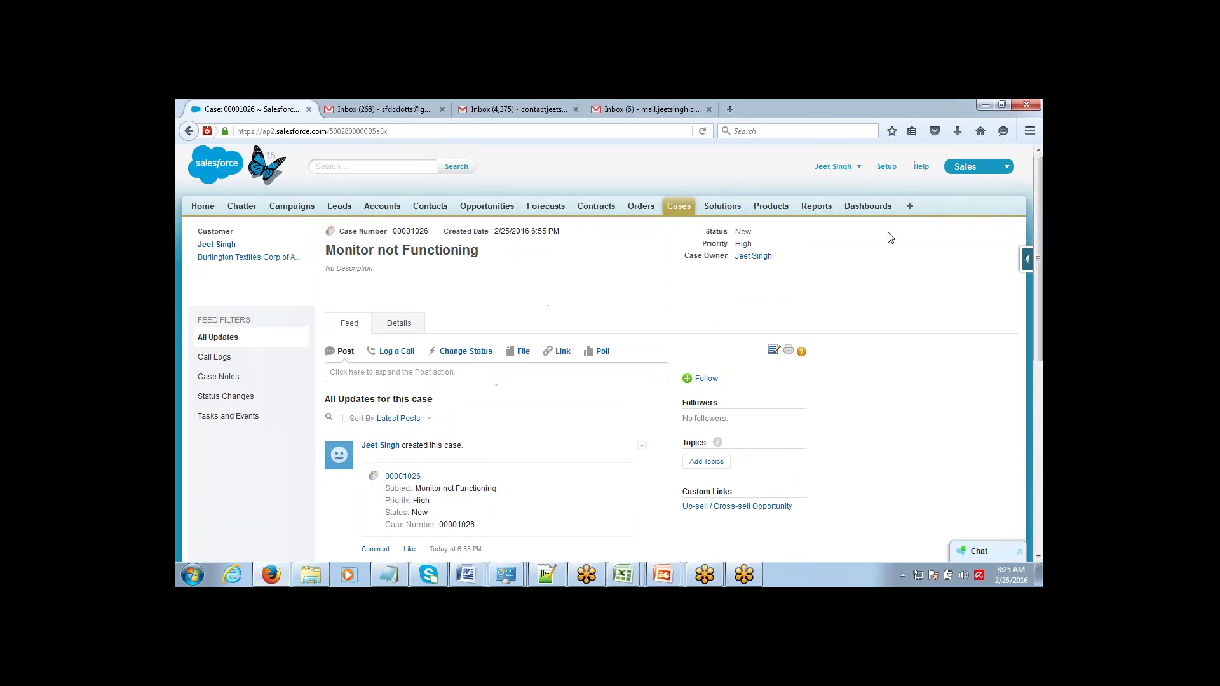
left_click(399, 324)
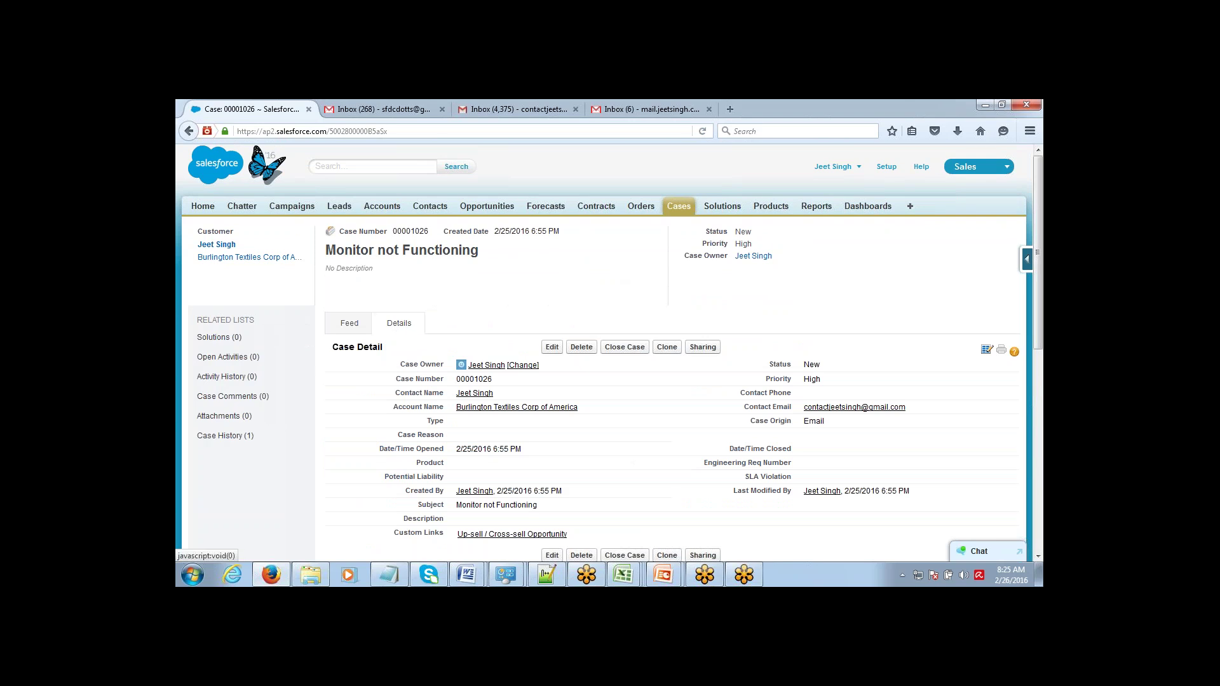
mouse_move(1041, 228)
left_mouse_down()
mouse_move(1042, 329)
mouse_move(1041, 242)
left_mouse_up()
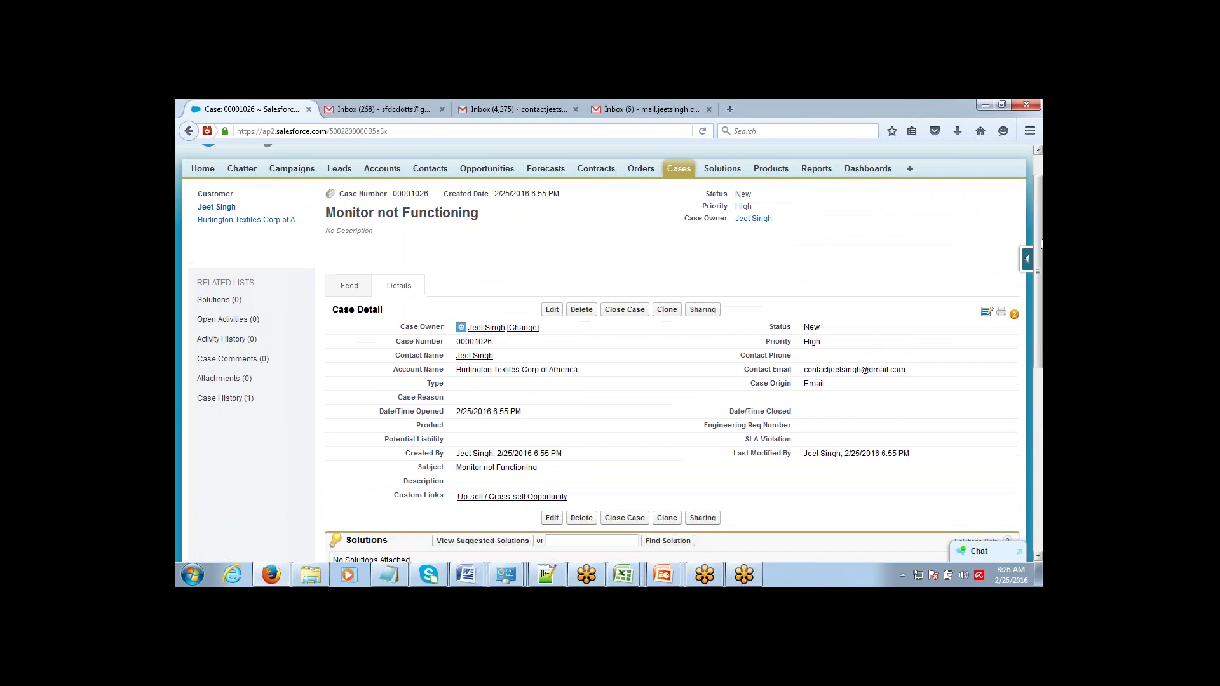
left_click(616, 312)
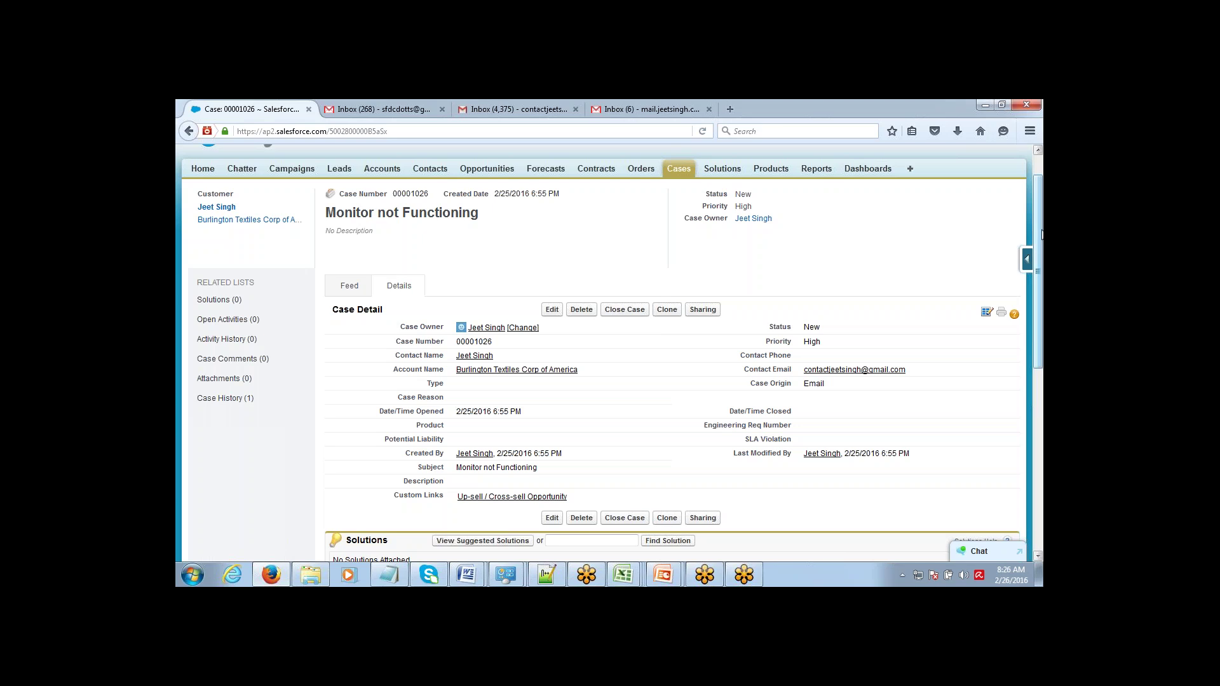
scroll(1036, 202, "up", 1)
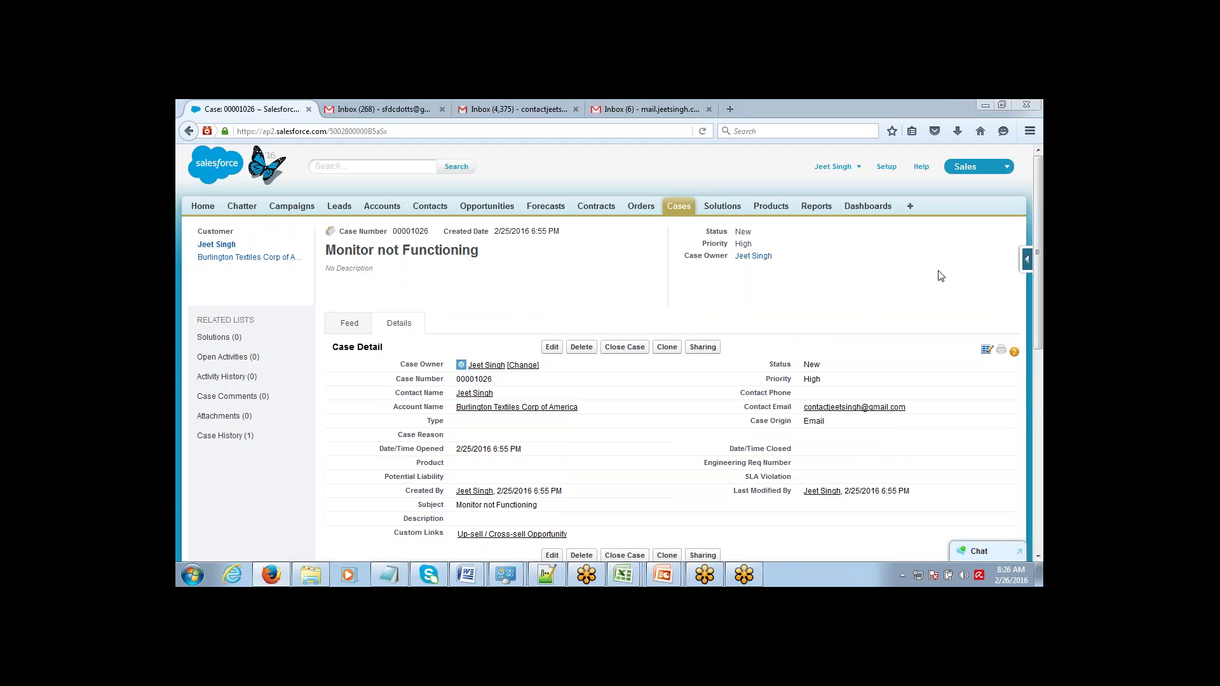
- Switch to the Notepad notes, add Cases and Solutions indented beneath Customer Service, and return to the case in Salesforce
key("alt+Tab")
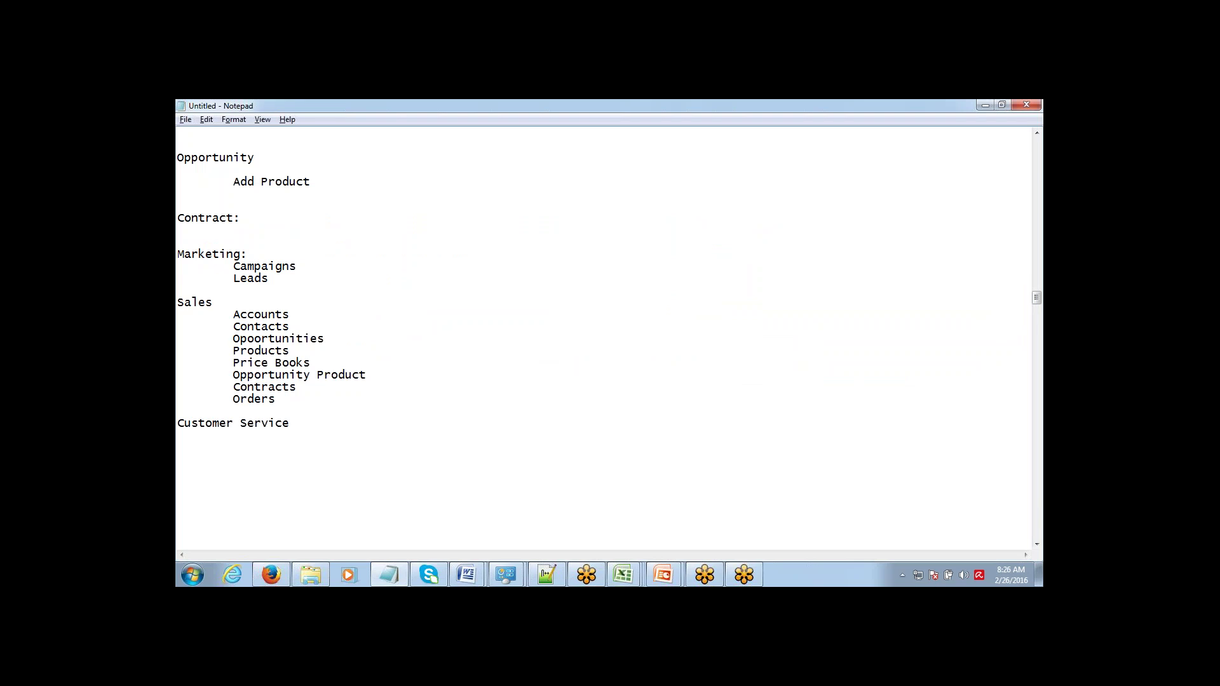
type("Cases")
key("Return")
key("Tab")
type("Solutions")
mouse_move(273, 568)
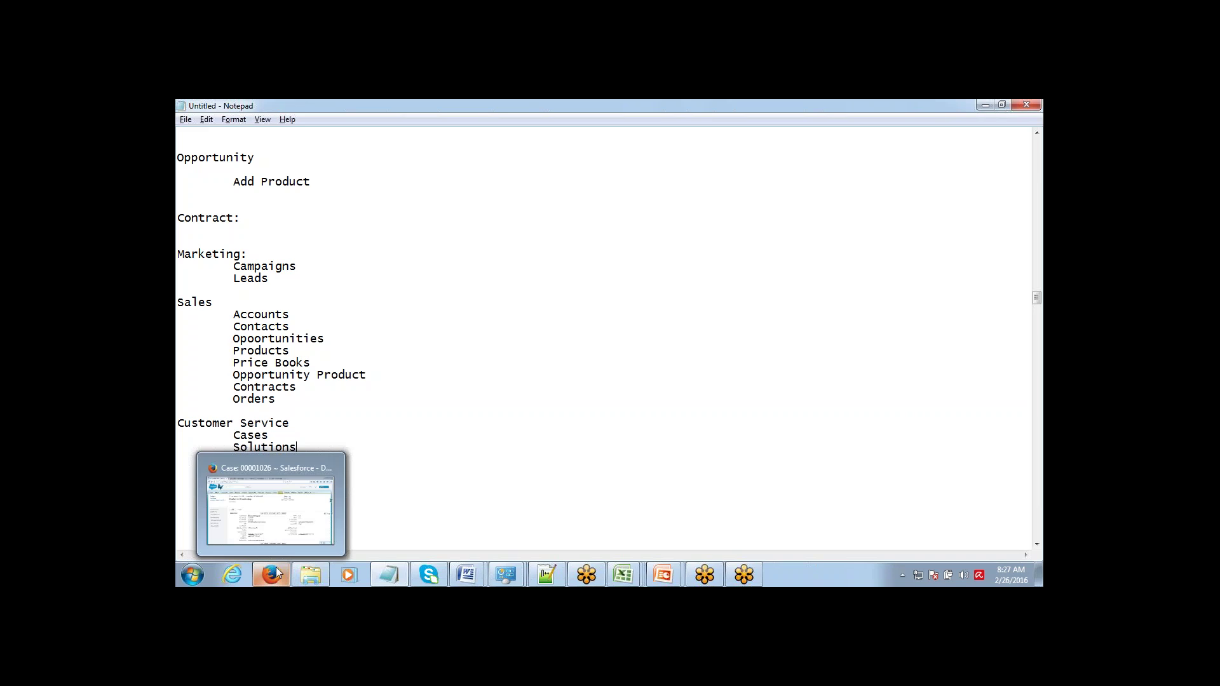
left_click(280, 536)
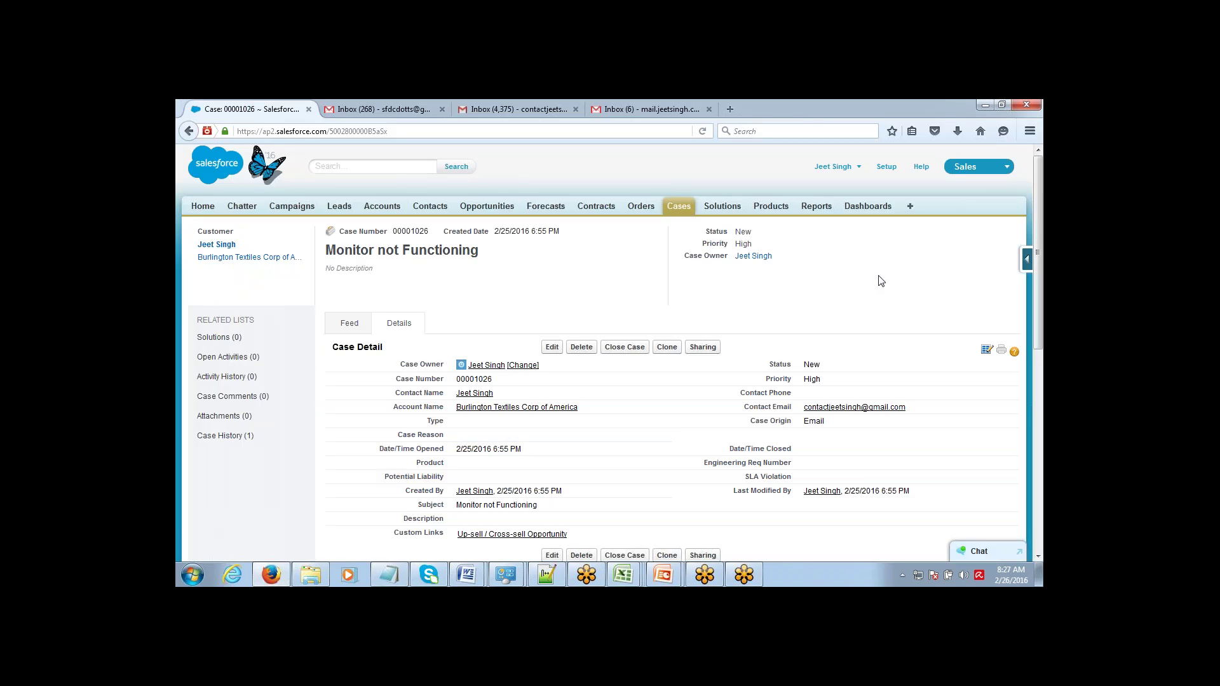
- Start a new solution record and title it "Monitor Not Functioning"
left_click(722, 206)
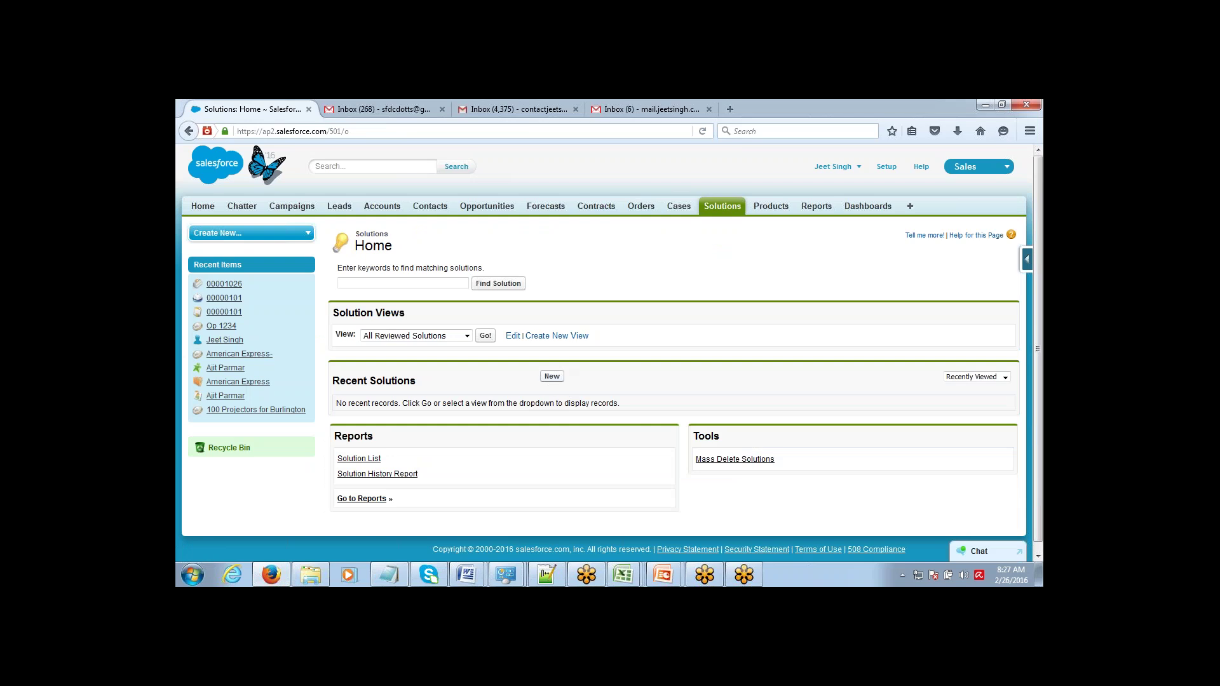
left_click(551, 376)
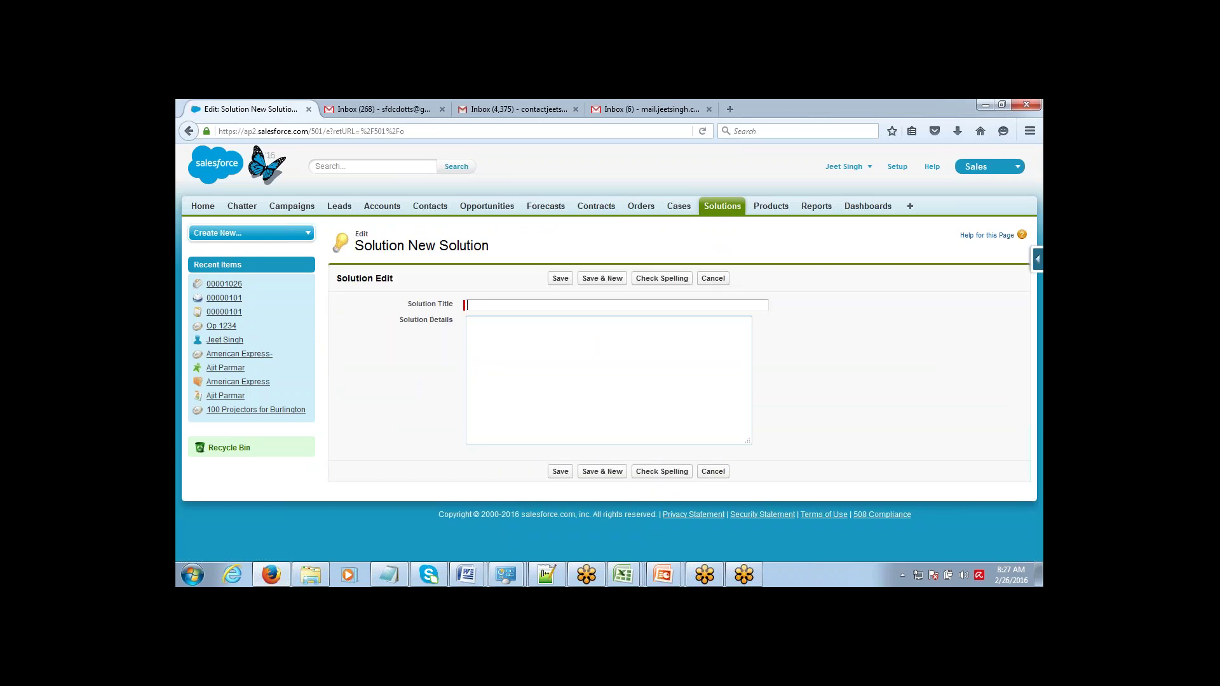
left_click(550, 305)
type("Mo")
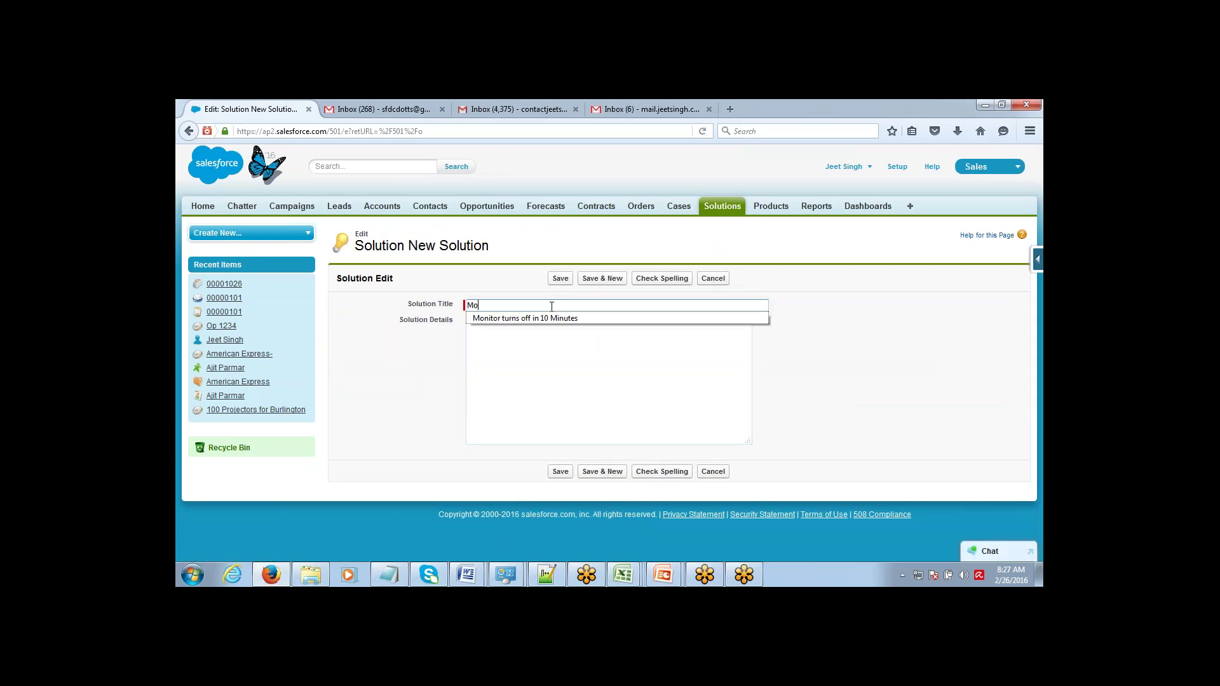
type("nitor Not")
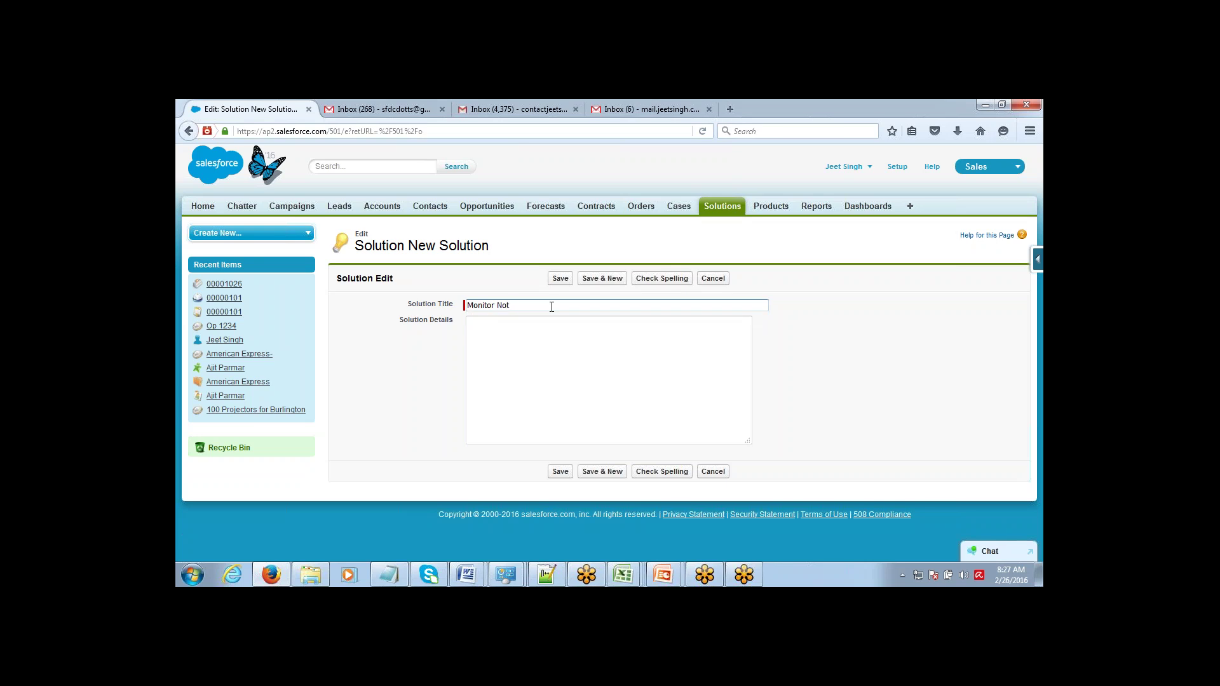
type(" Functioning")
key("Tab")
- Begin the solution details with a "Method 1:" heading and "ABCD" on the line beneath it
type("M")
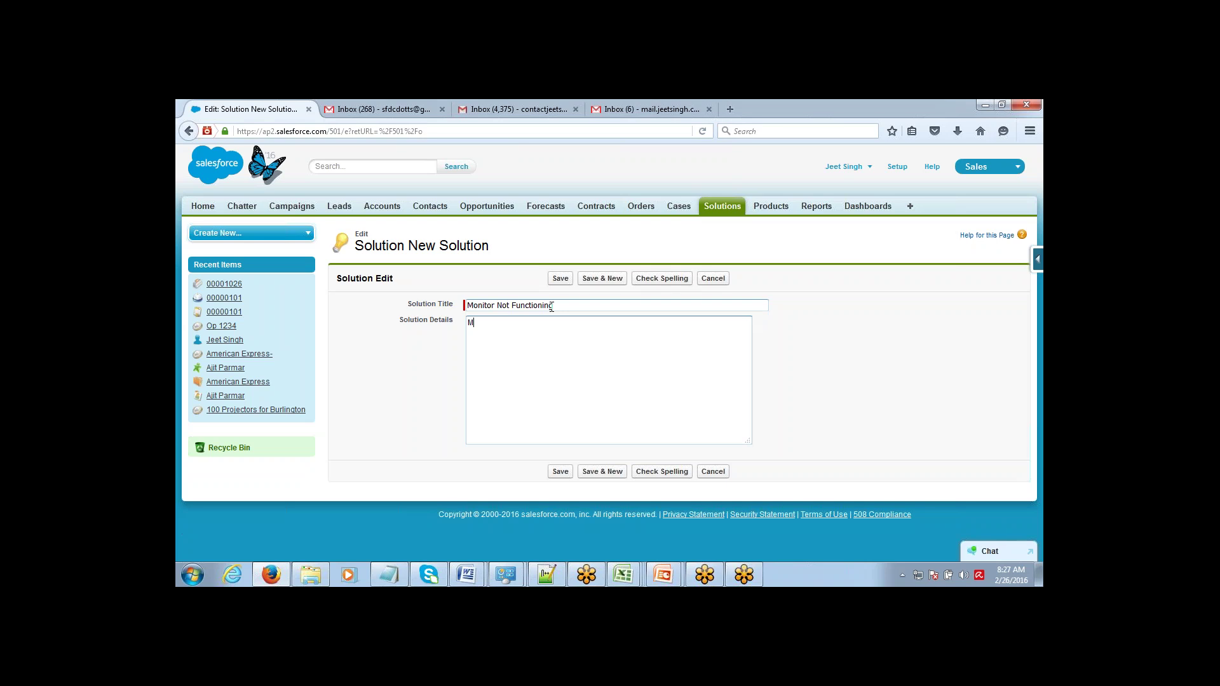
type("ethod 1:")
key("Tab")
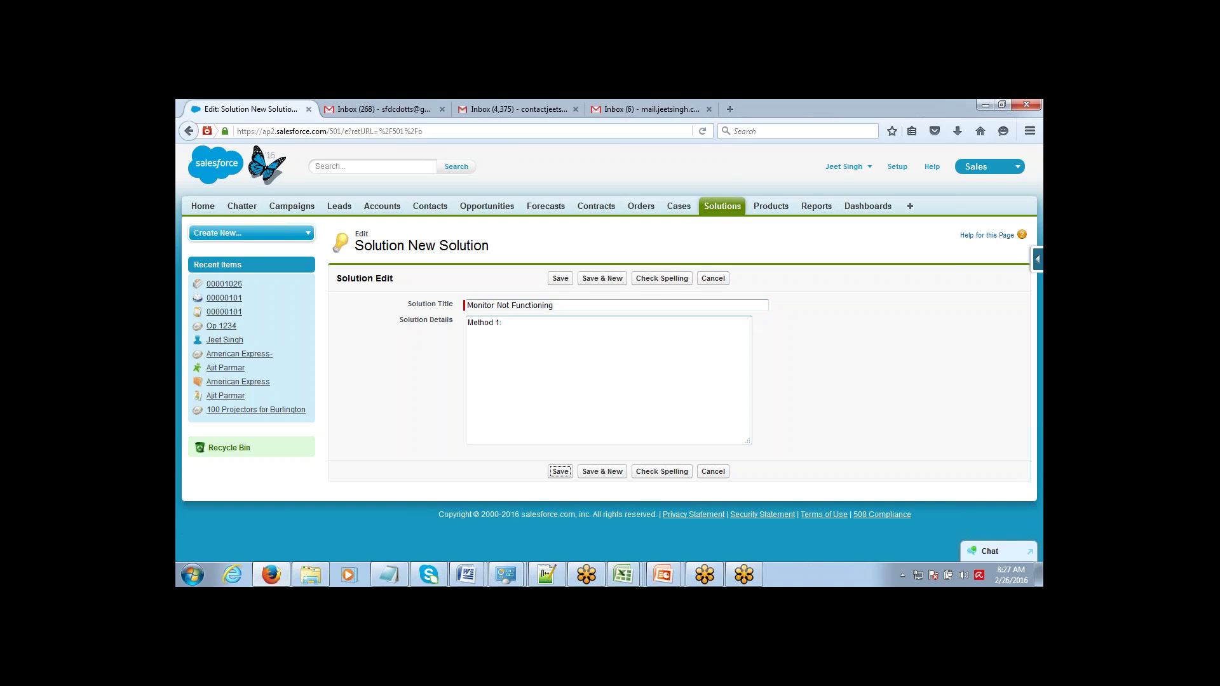
left_click(538, 323)
key("Return")
type("ABCD")
key("Return")
key("Return")
- Add "Method 2:" with "XYZ" and "Method 3:" with "PQRS" to the solution details, and save the solution
type("Method 2")
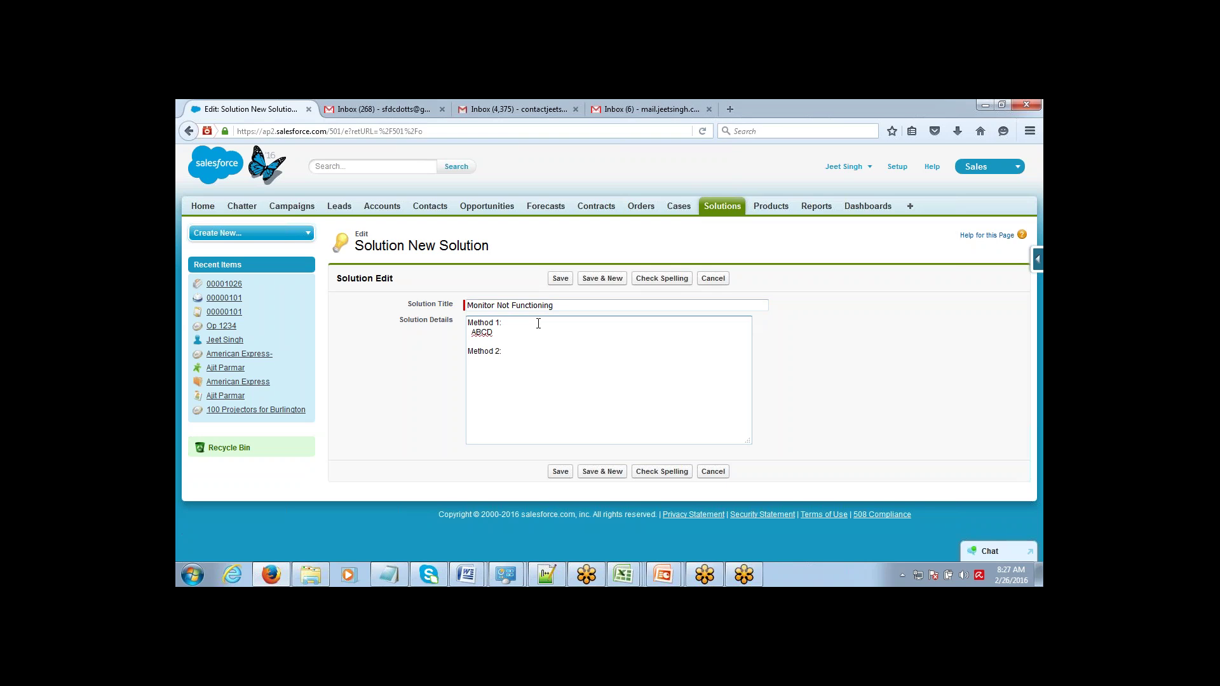
type(":")
key("Return")
type("XYZ")
key("Return")
key("Return")
key("Return")
type("Method 3:  PQRS")
left_click(560, 278)
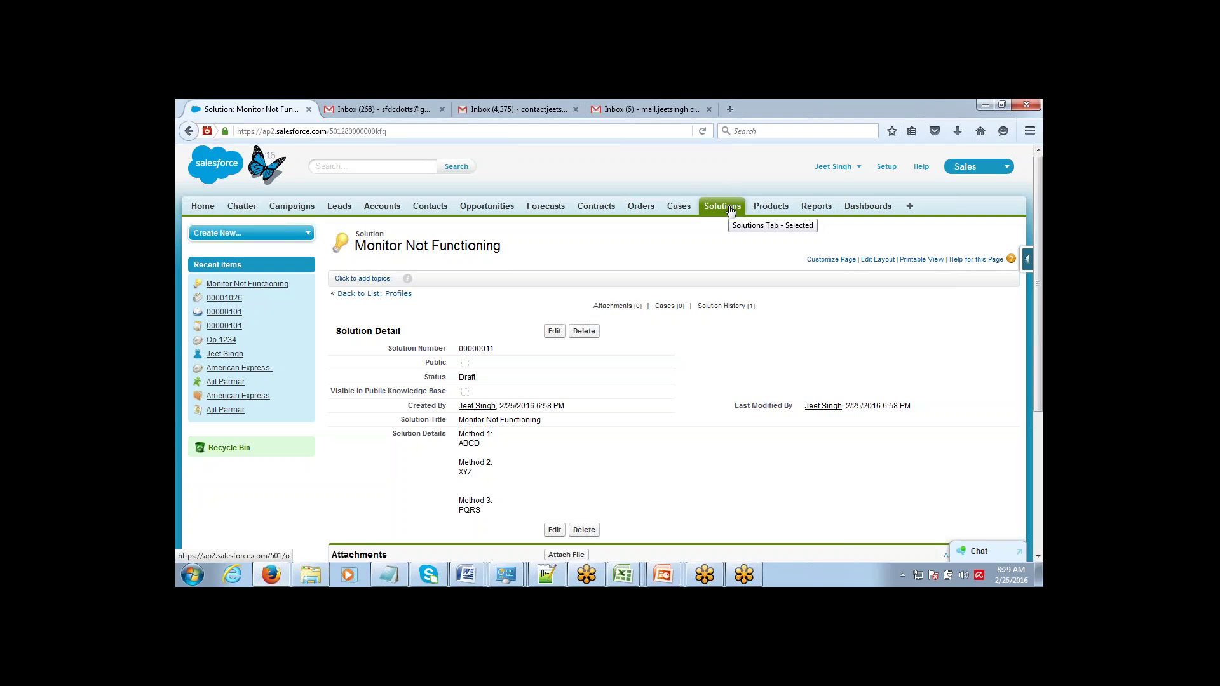
- Return to the Solutions home page, search for solutions with the keyword "monitor", and review the matches
left_click(730, 210)
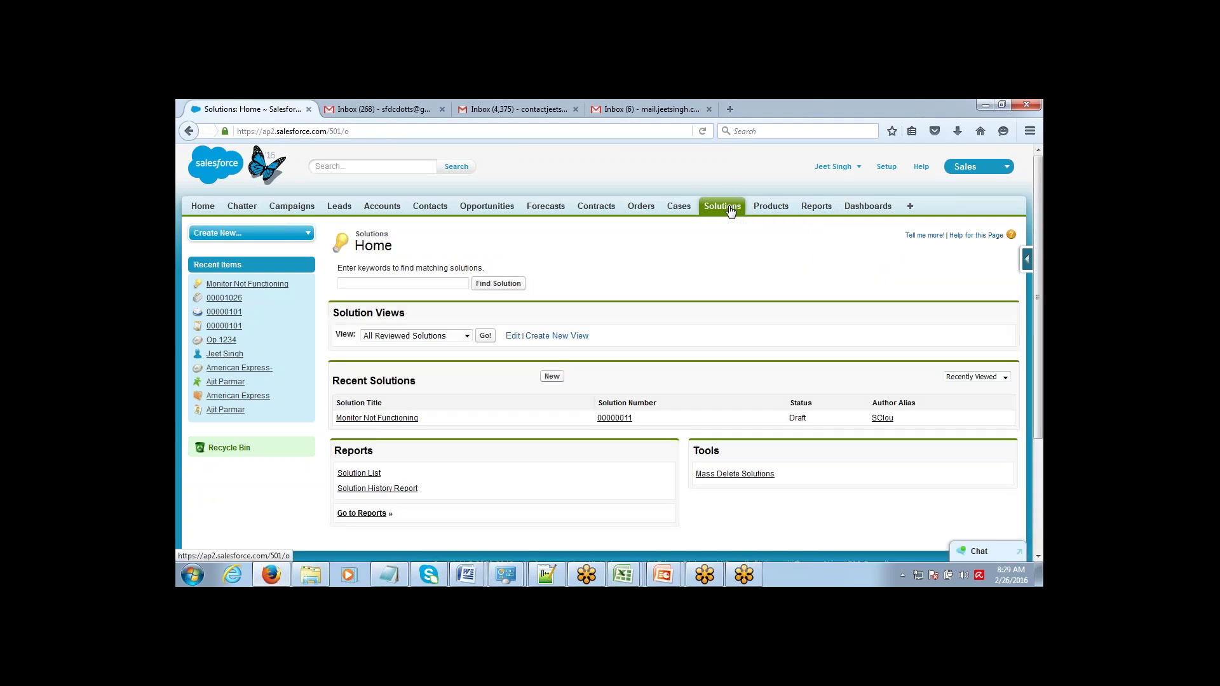
left_click(414, 285)
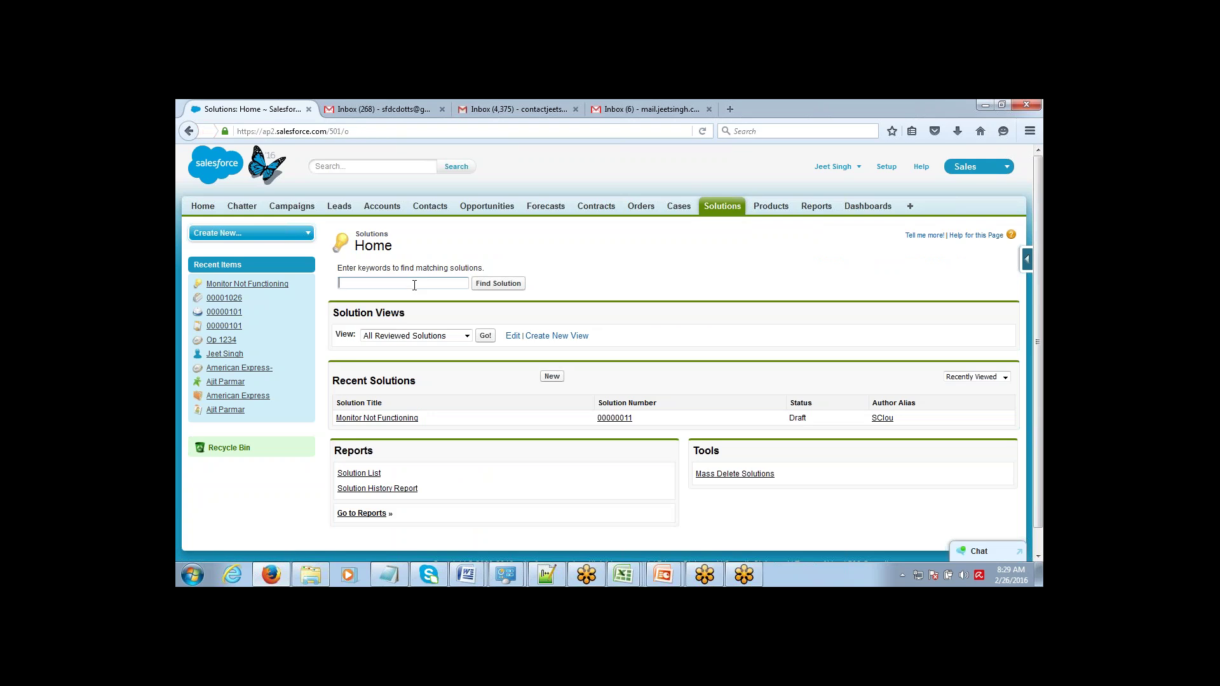
type("monitor")
left_click(486, 284)
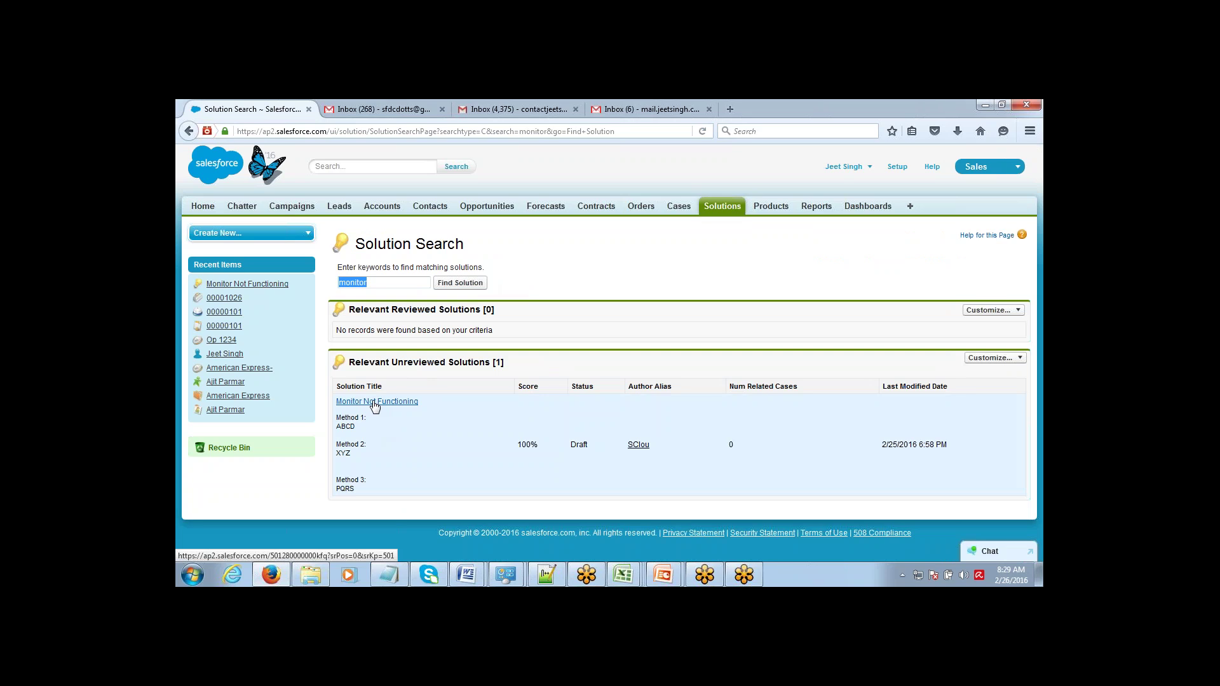
left_click(373, 282)
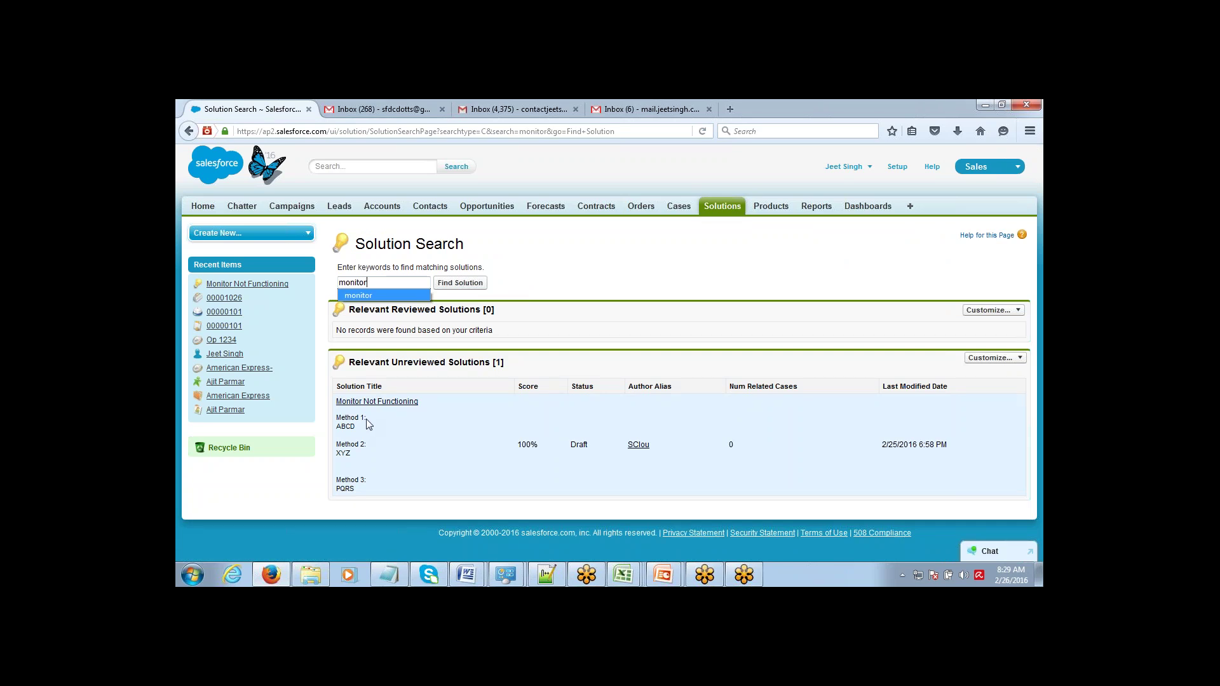
left_click(540, 295)
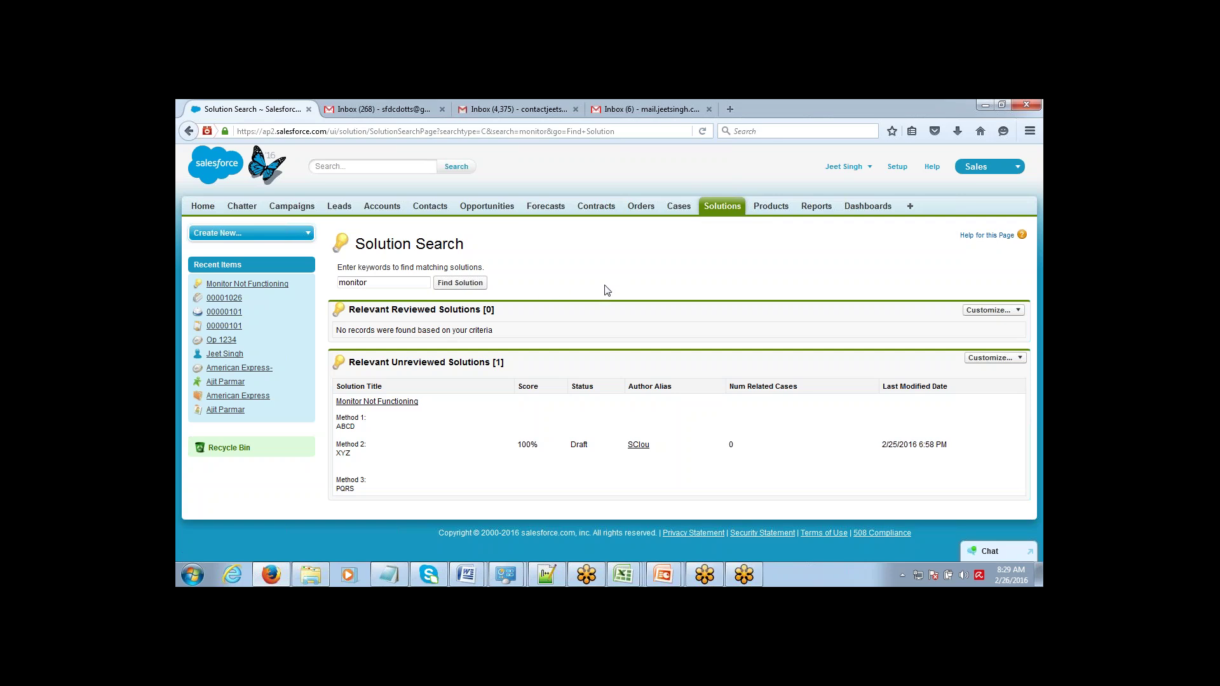
- Switch to the Notepad notes and add a "Reporting & Analytics" heading below the Customer Service section
mouse_move(390, 582)
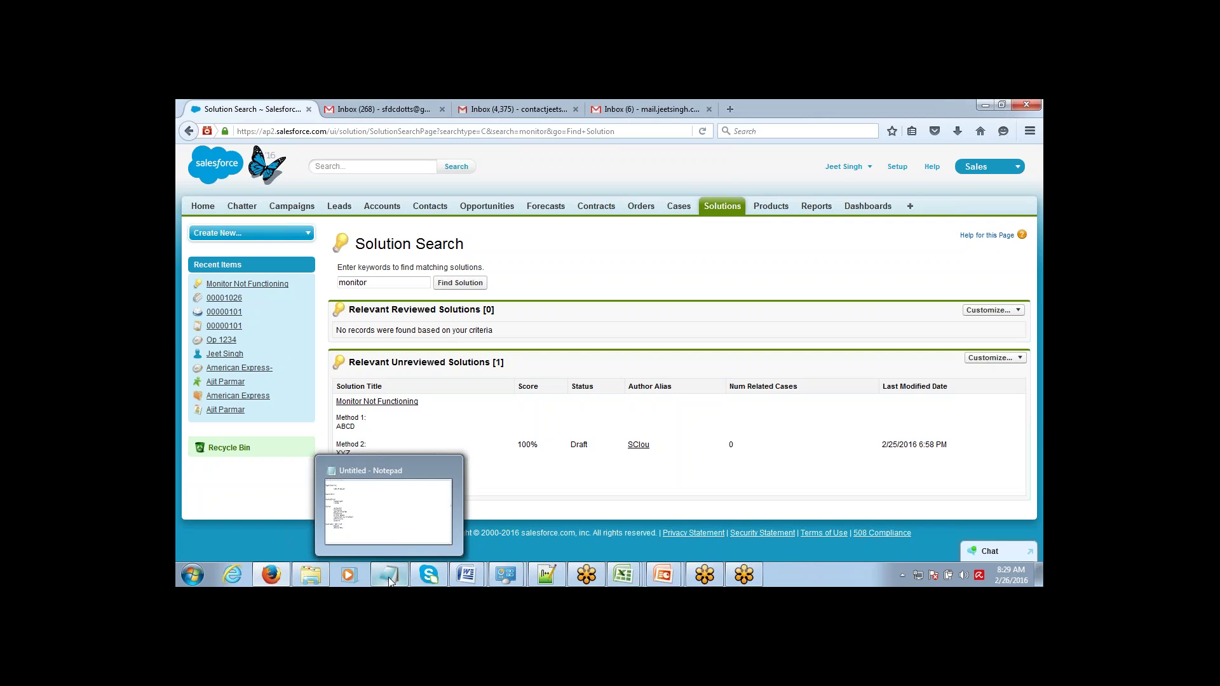
left_click(383, 513)
left_click(328, 444)
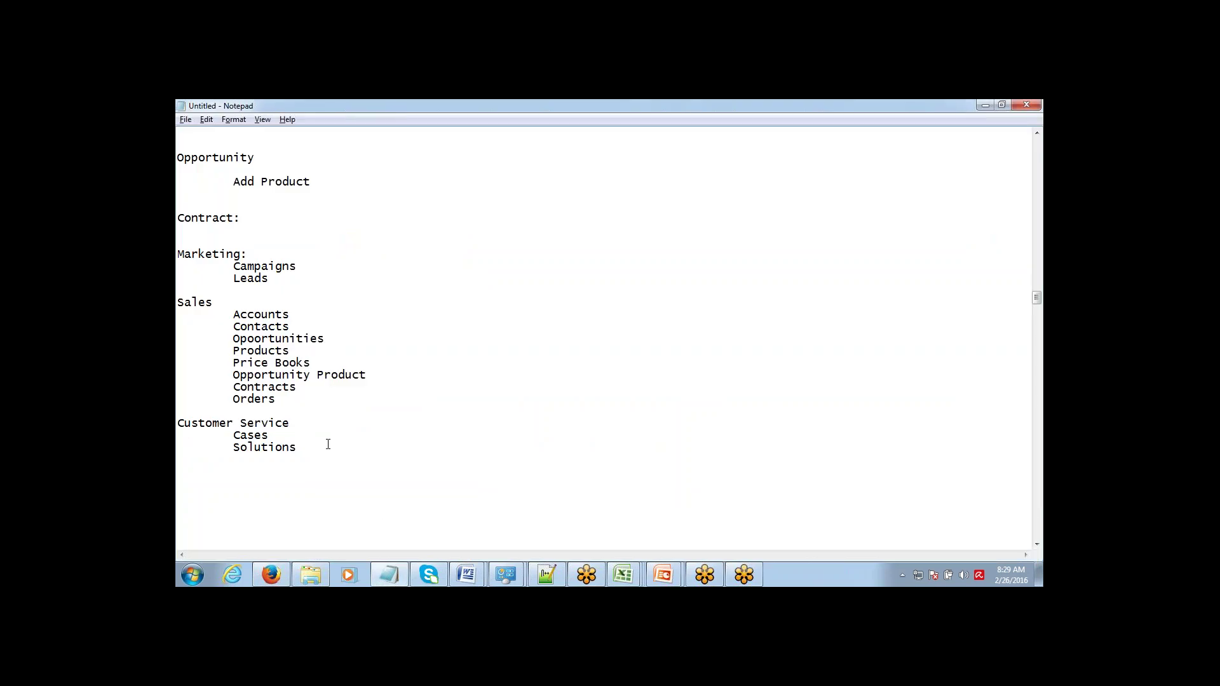
scroll(603, 336, "down", 3)
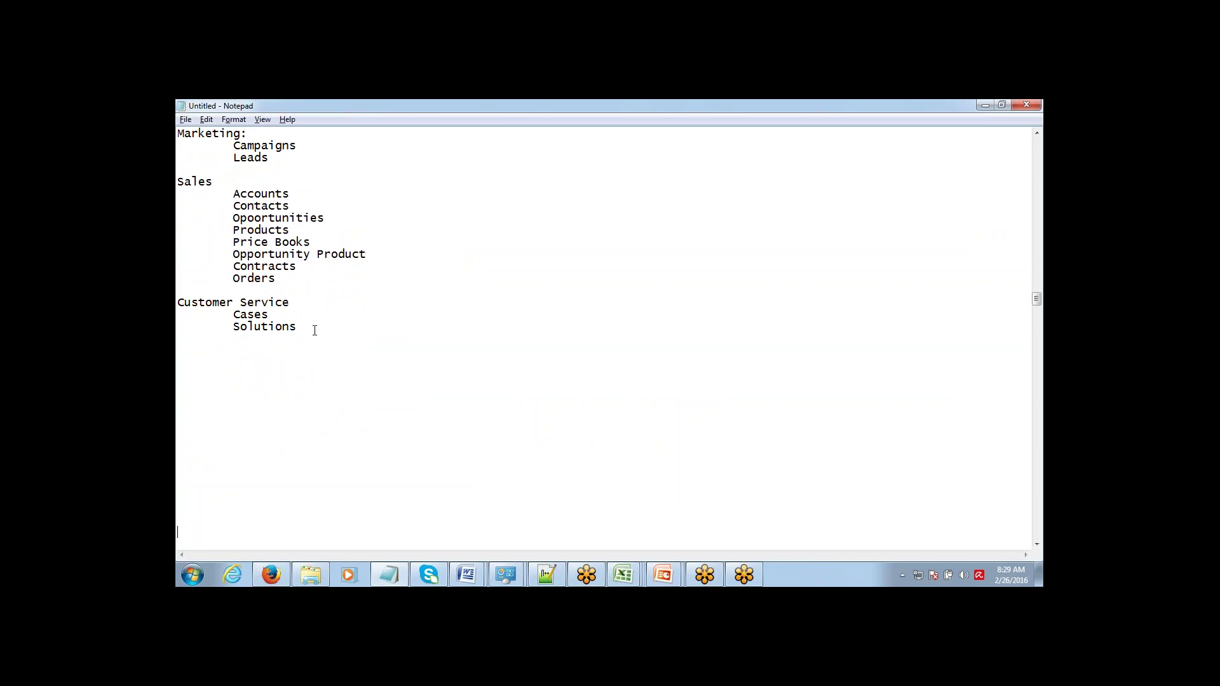
left_click(314, 328)
key("Return")
double_click(253, 315)
left_click(252, 315)
key("Return")
key("Return")
type("Reporting & Analytics")
- List Reports, Dashboards and "Forecatsts" indented beneath the Reporting & Analytics heading
key("Return")
key("Tab")
type("ReportsD")
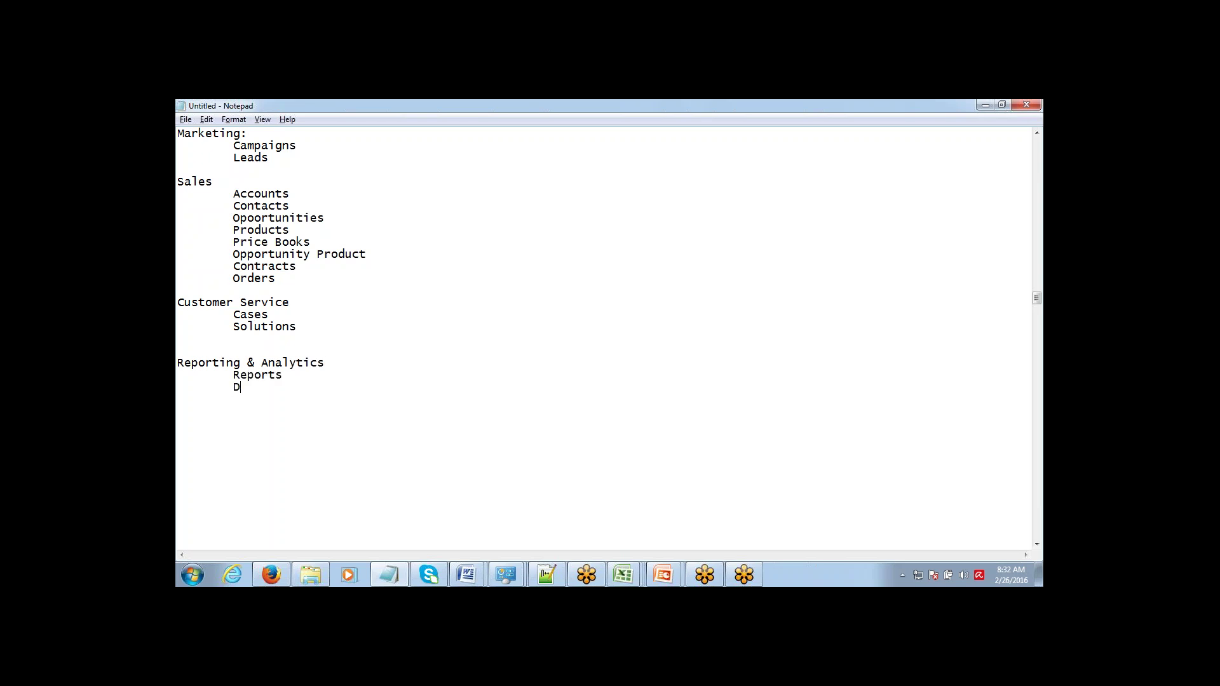
type("ashboards")
type("Forecastst")
type("s")
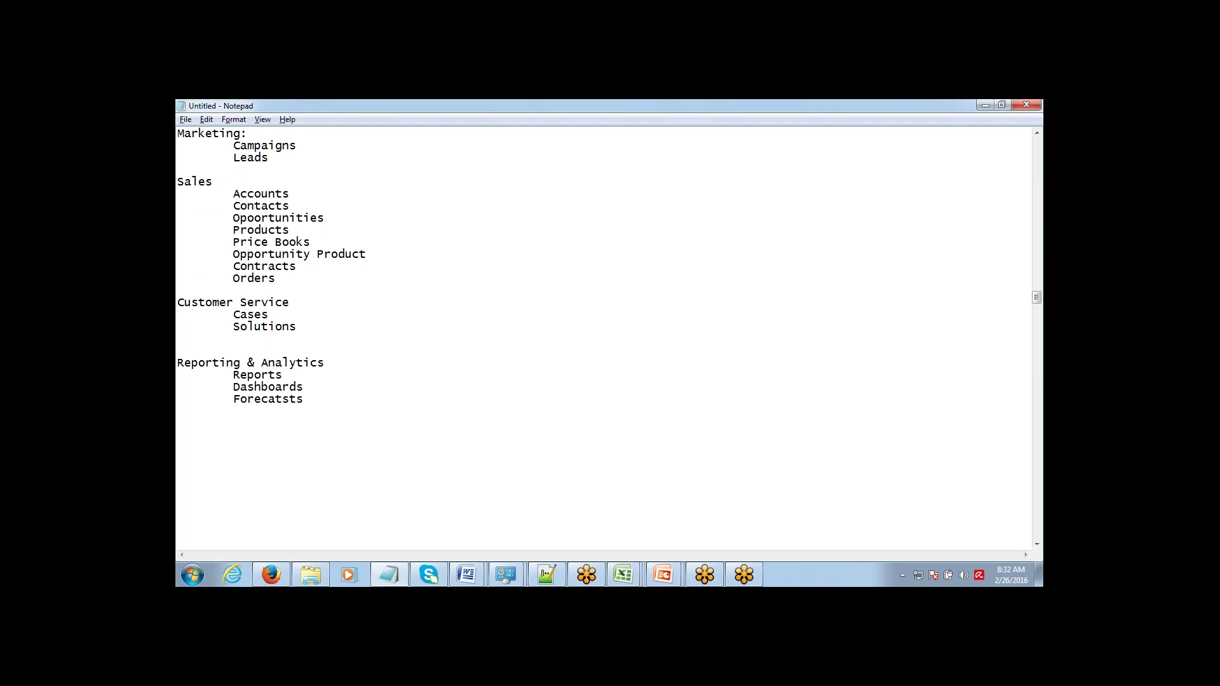
- Switch briefly to Salesforce to look at the recent items, return to Notepad and highlight the Reporting & Analytics section
key("alt+Tab")
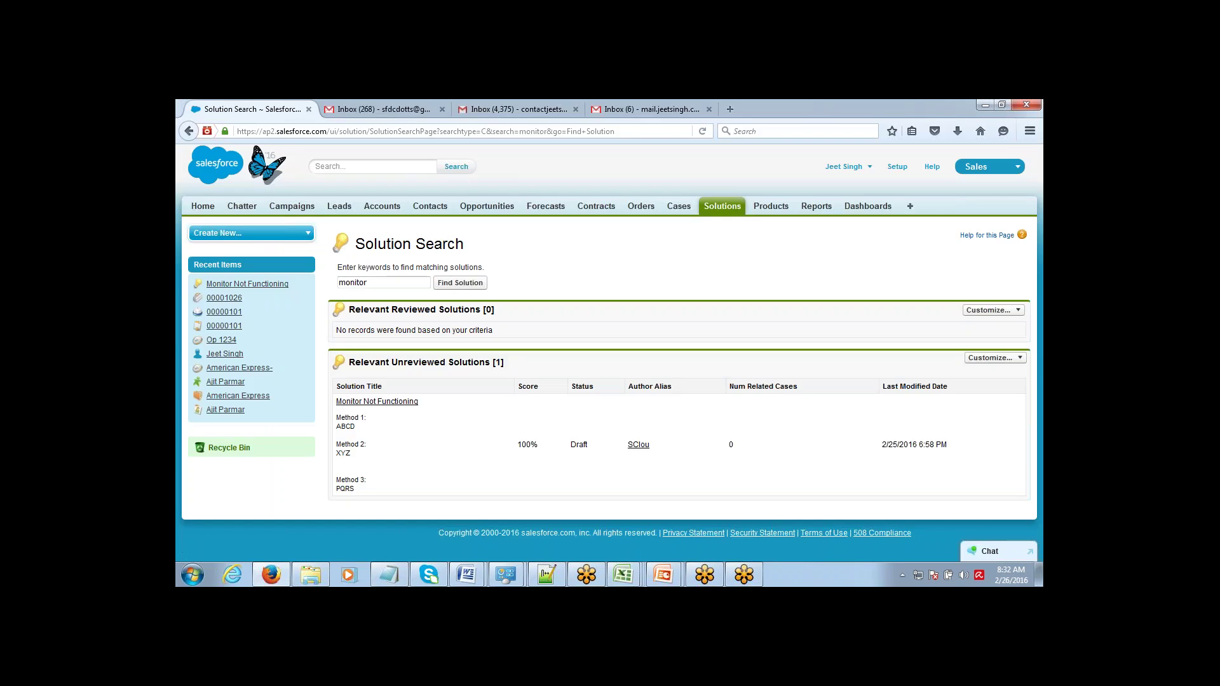
mouse_move(313, 326)
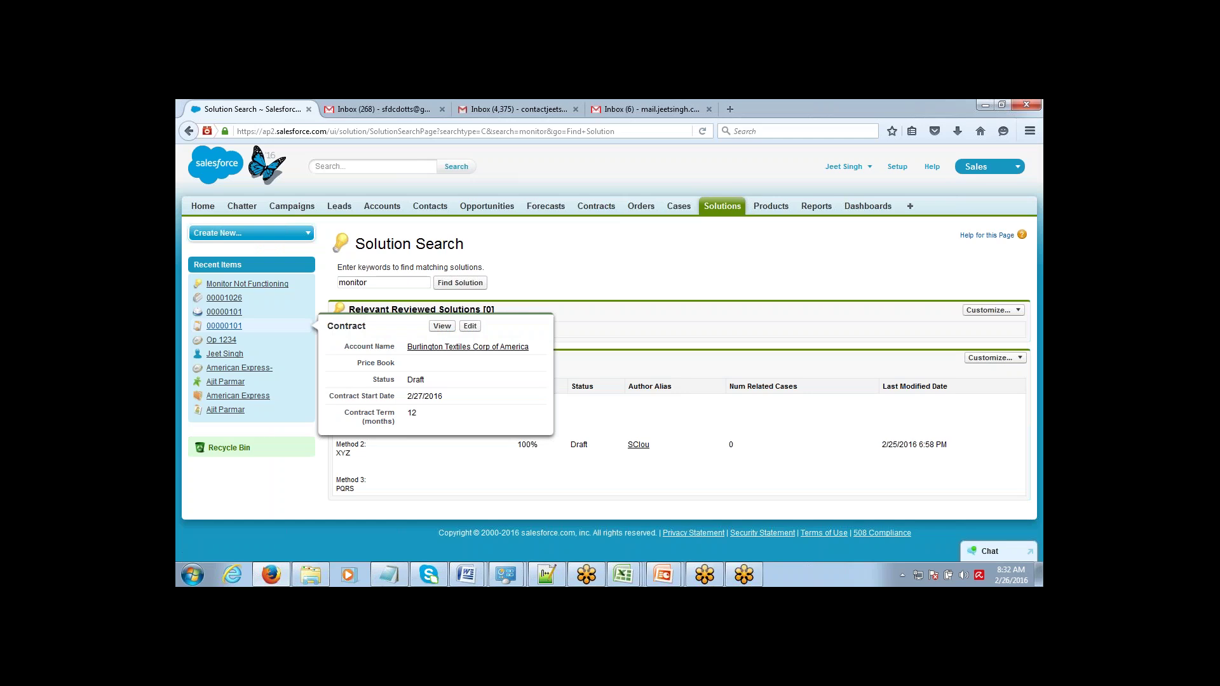
key("alt+Tab")
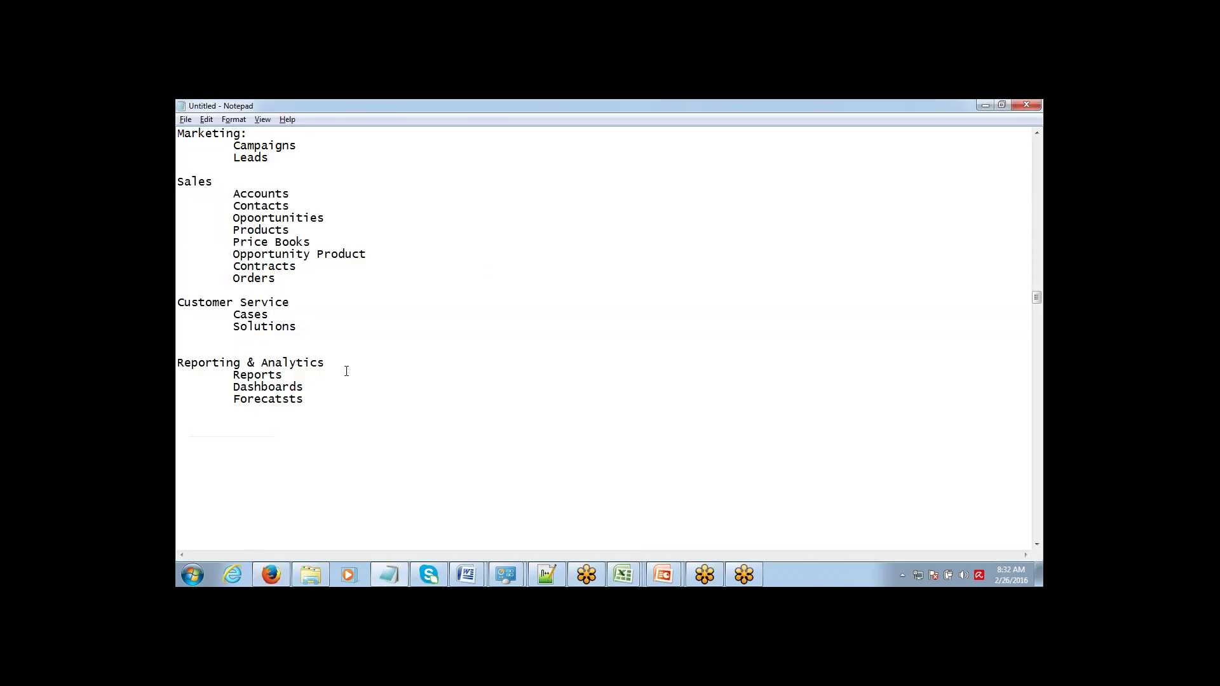
left_click_drag(311, 398, 179, 363)
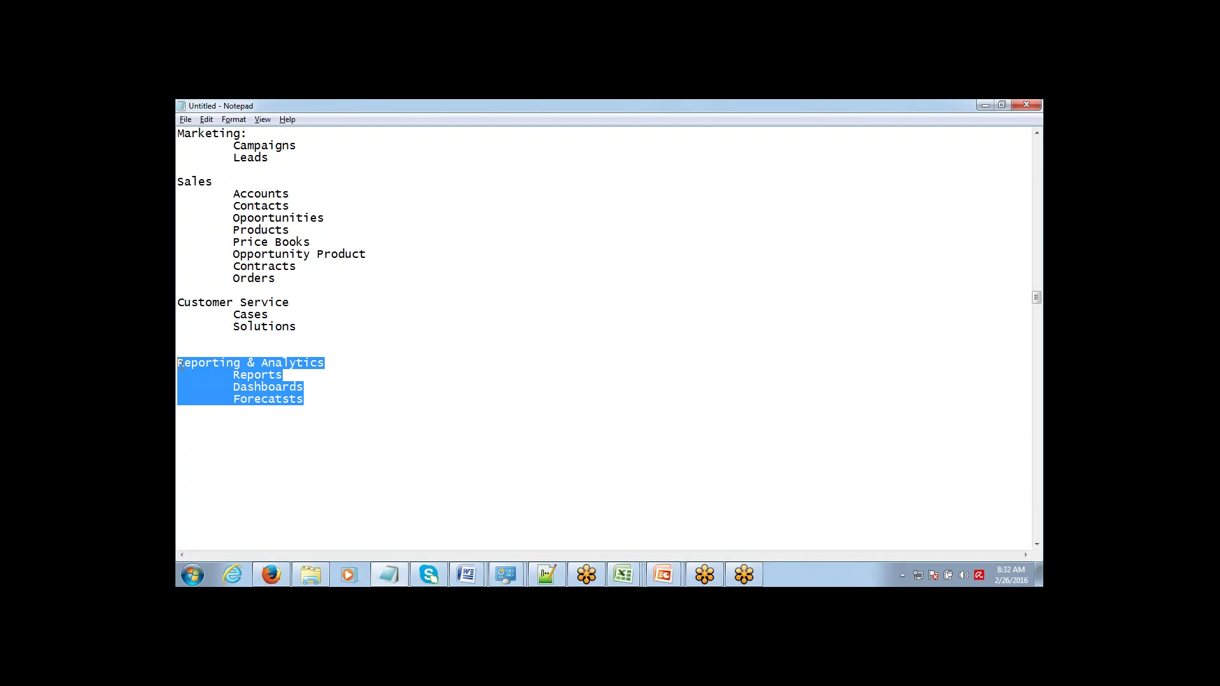
left_click(1028, 116)
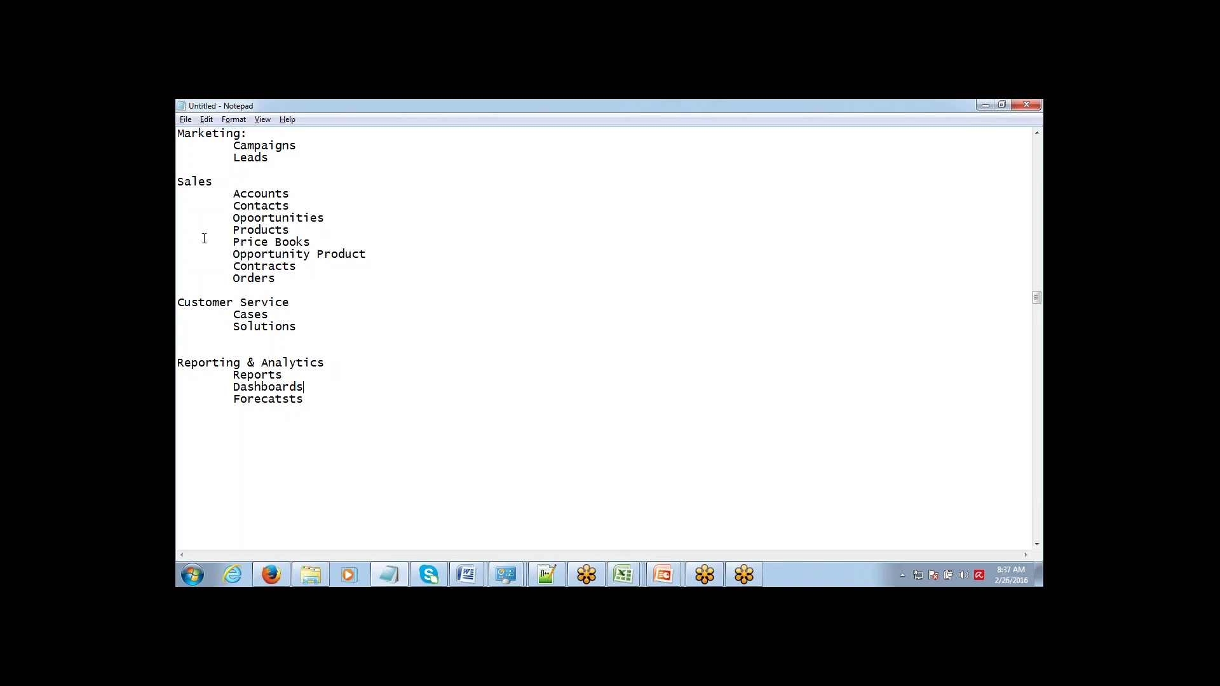
- Under Sales, append "- Add Field" to Accounts and insert the line "Add NEw Object - Invoice" below it
left_click_drag(235, 192, 323, 281)
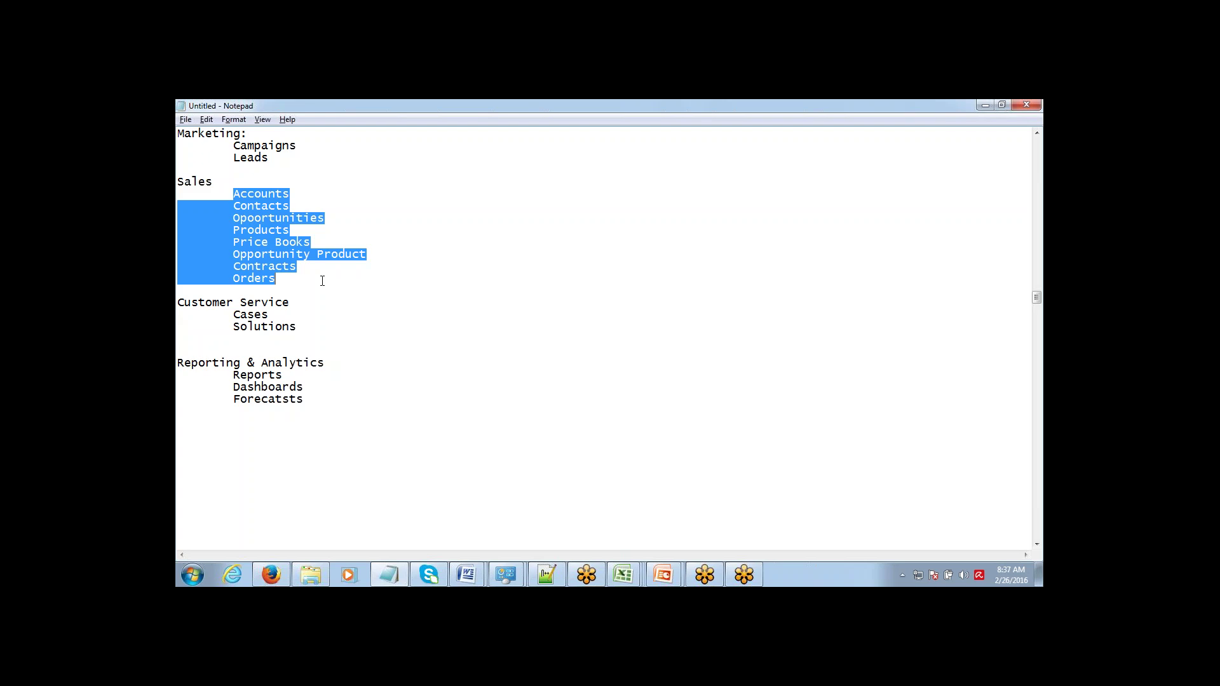
left_click(314, 199)
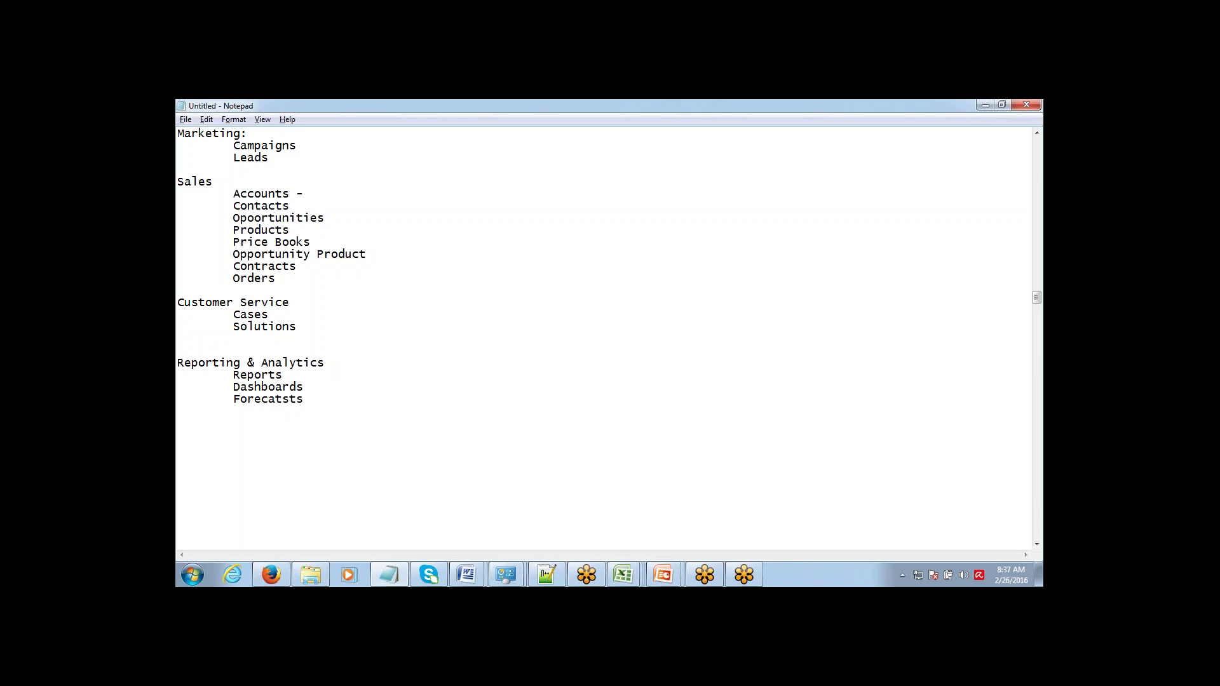
type("Add Field")
key("Return")
key("Tab")
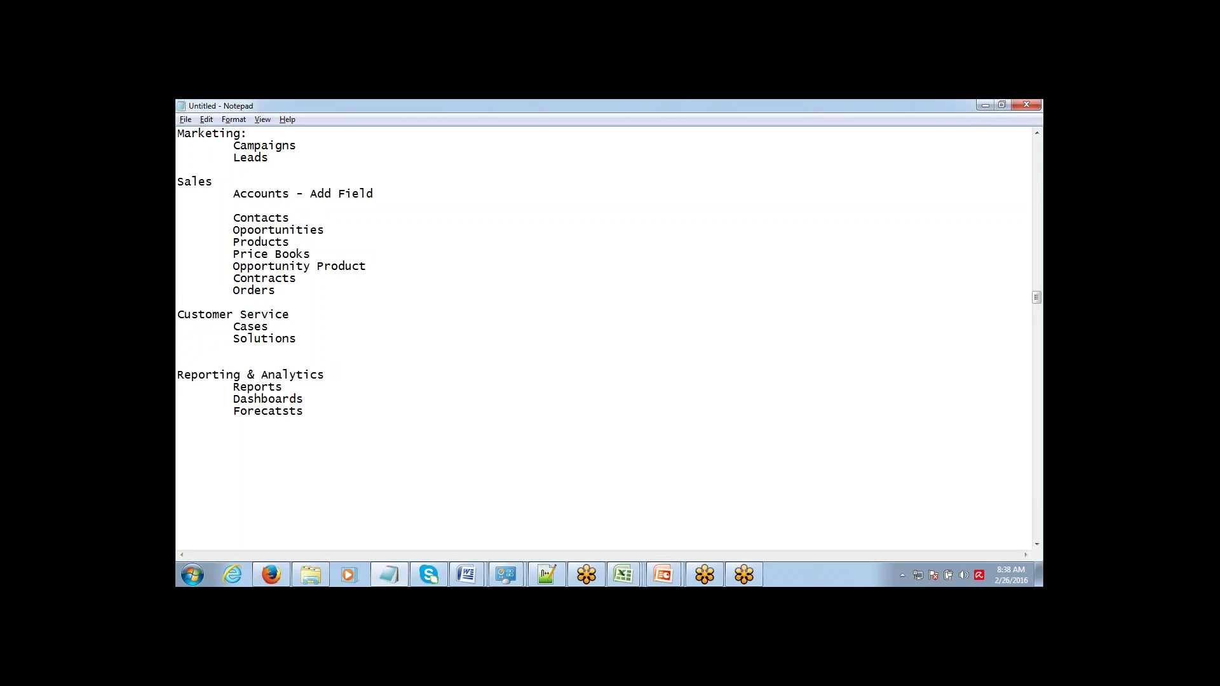
type("Add NEw Object - Invoice")
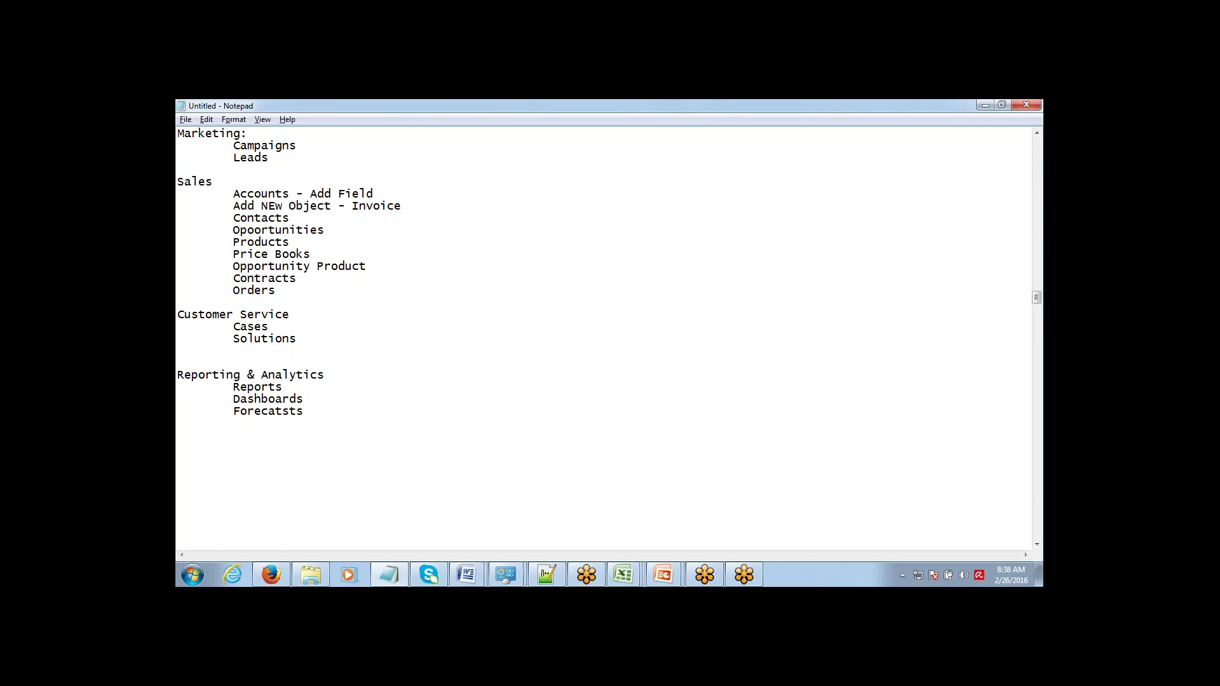
- Switch to Salesforce, check the app list and the Accounts home page, and return to the Notepad notes
key("alt+Tab")
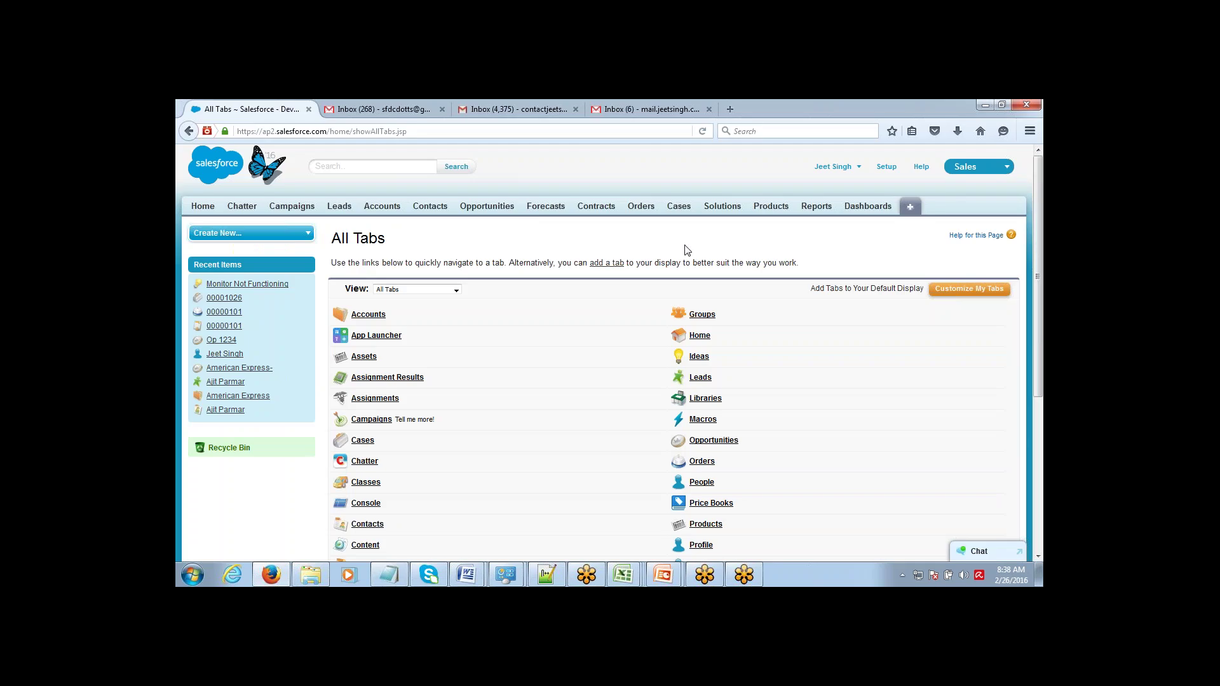
left_click(1001, 167)
left_click(376, 212)
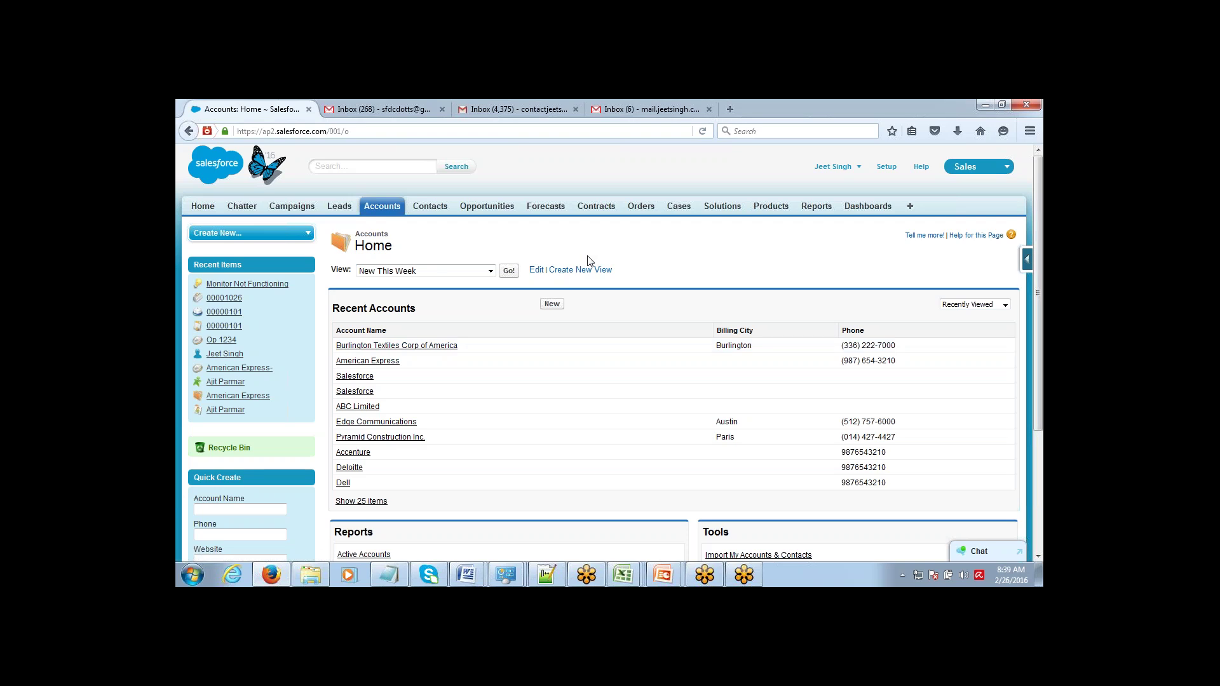
key("alt+Tab")
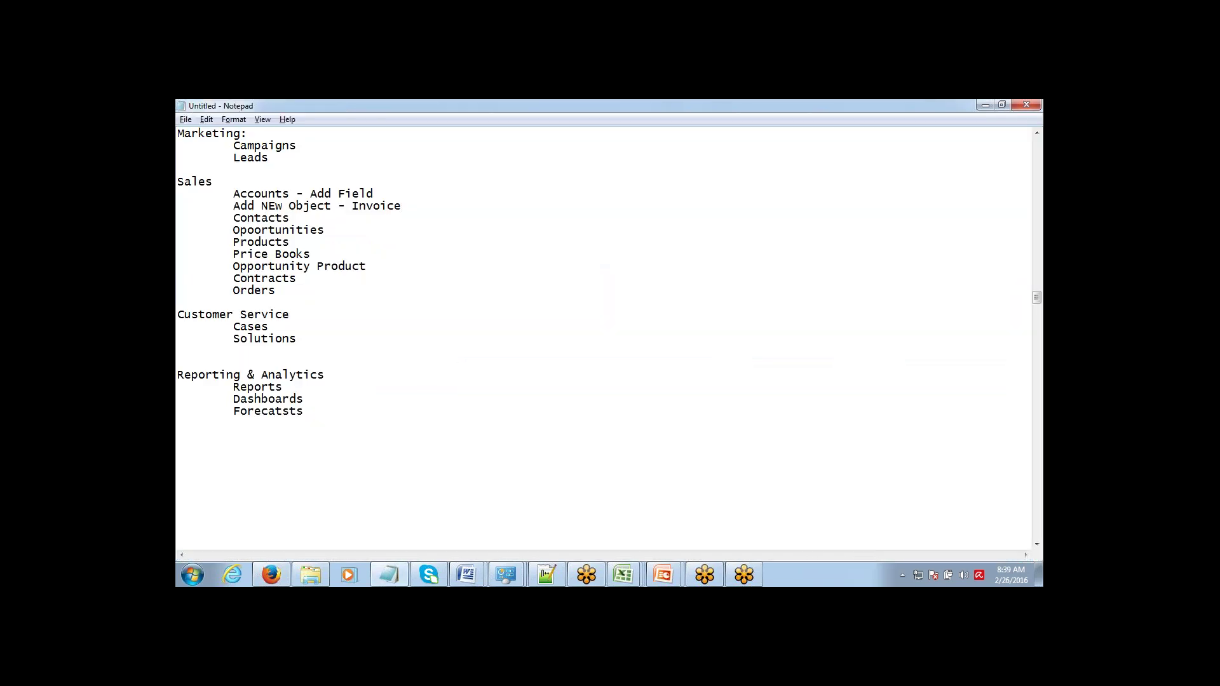
key("alt+Tab")
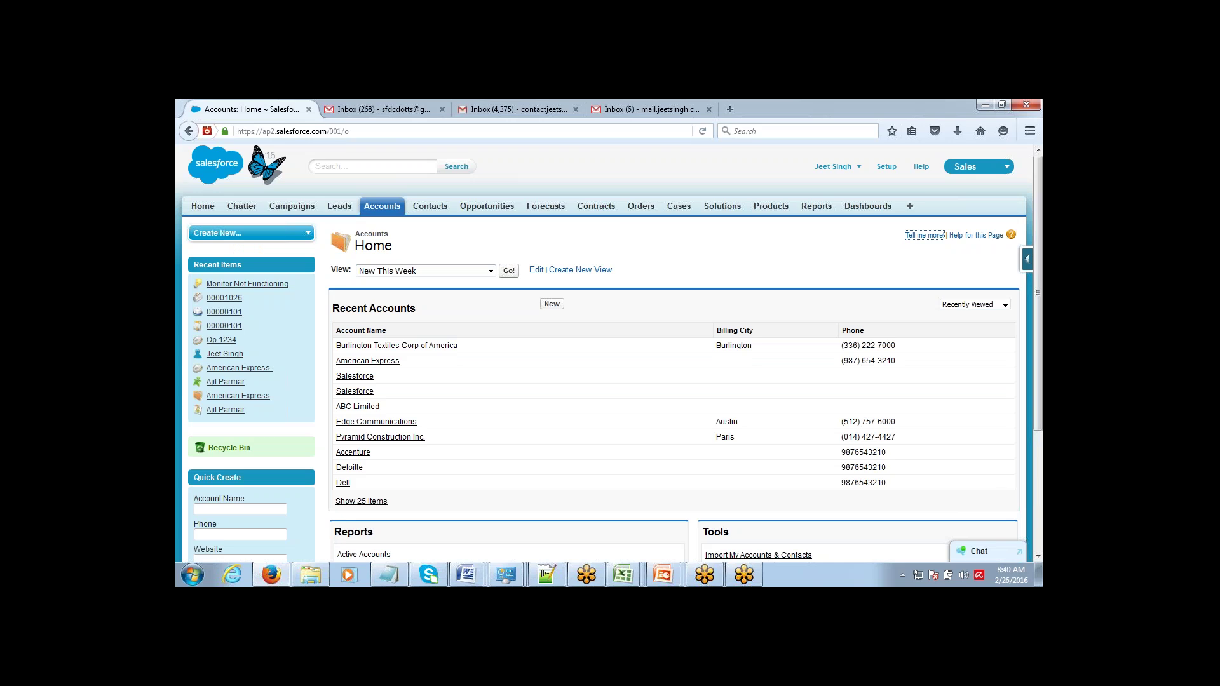
left_click(1029, 114)
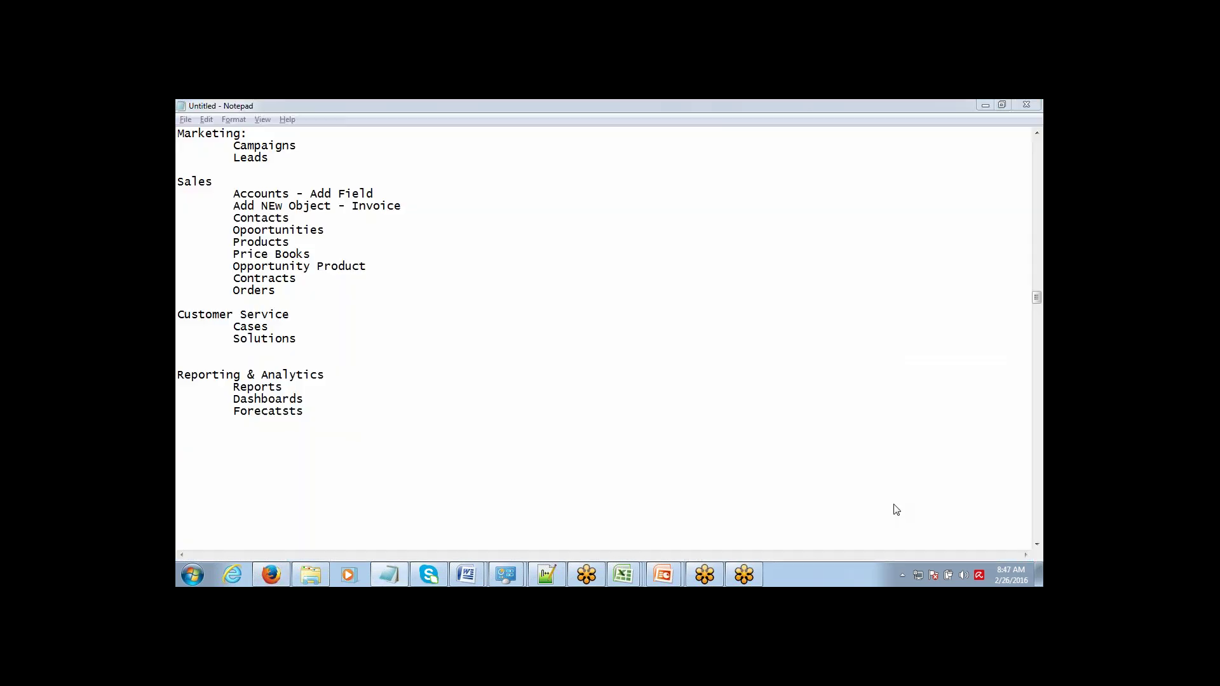
left_click(933, 154)
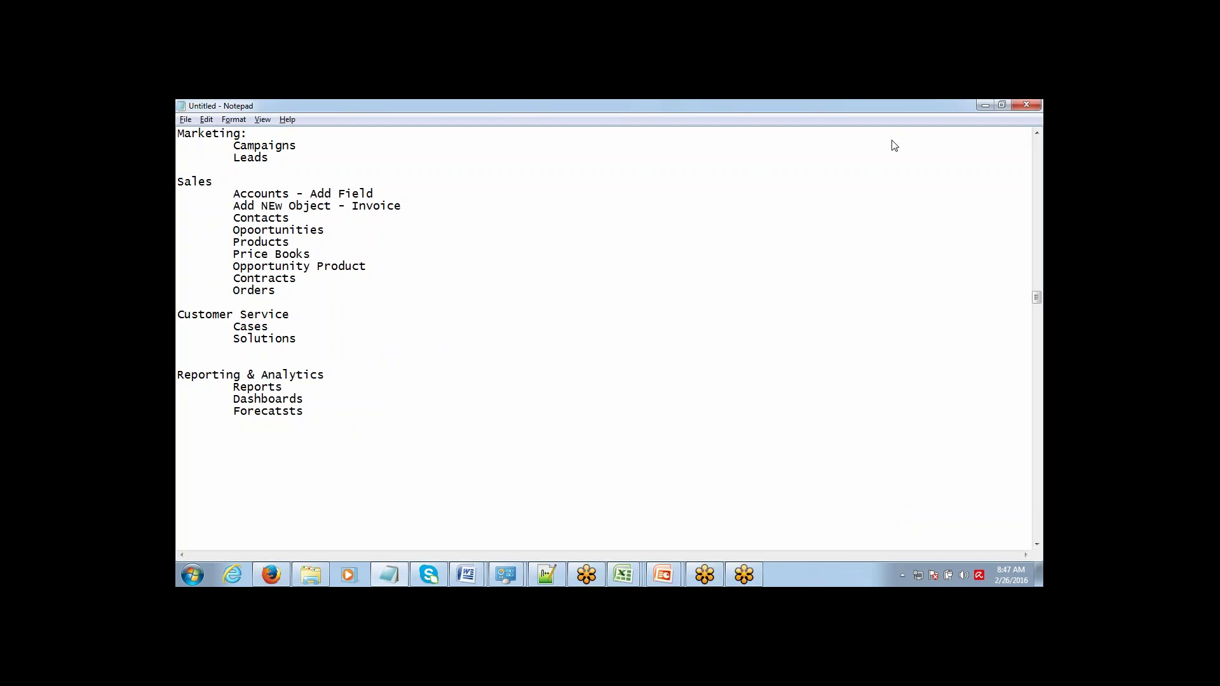
- Add the heading "Customization:" below the Reporting & Analytics section with an indented "MVC Framework" line beneath it
left_click(316, 416)
scroll(603, 337, "down", 10)
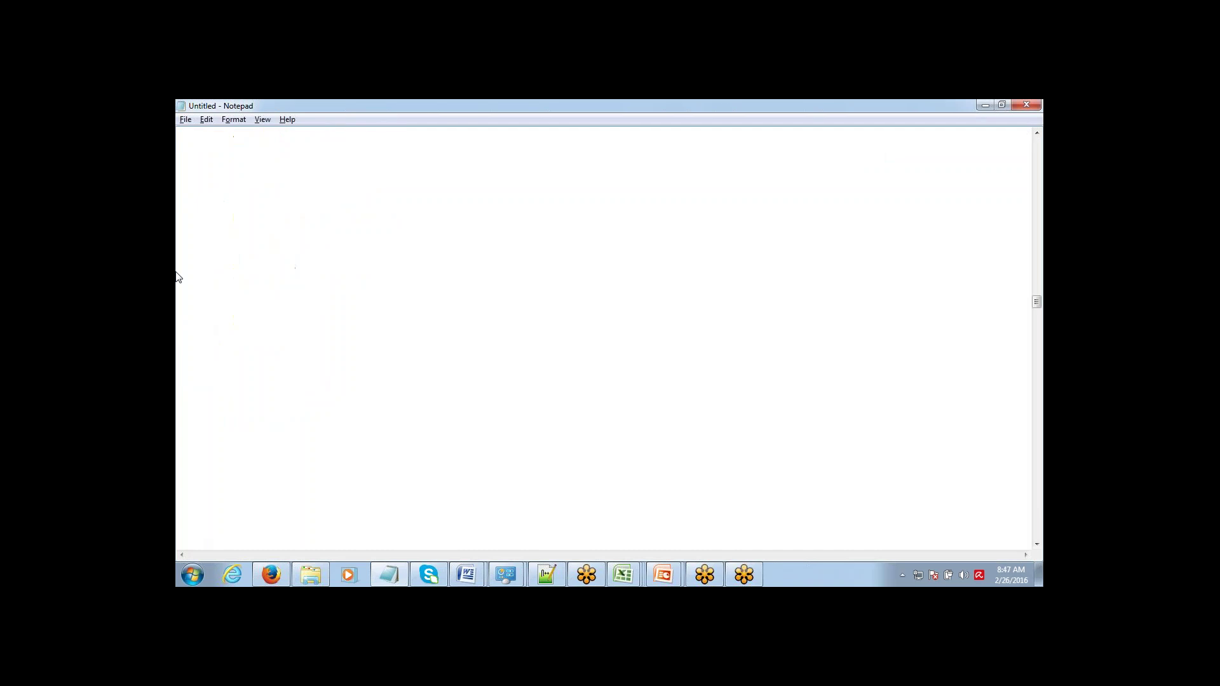
left_click(187, 144)
type("Customiza")
type("tion")
type("MV")
type("C Frame")
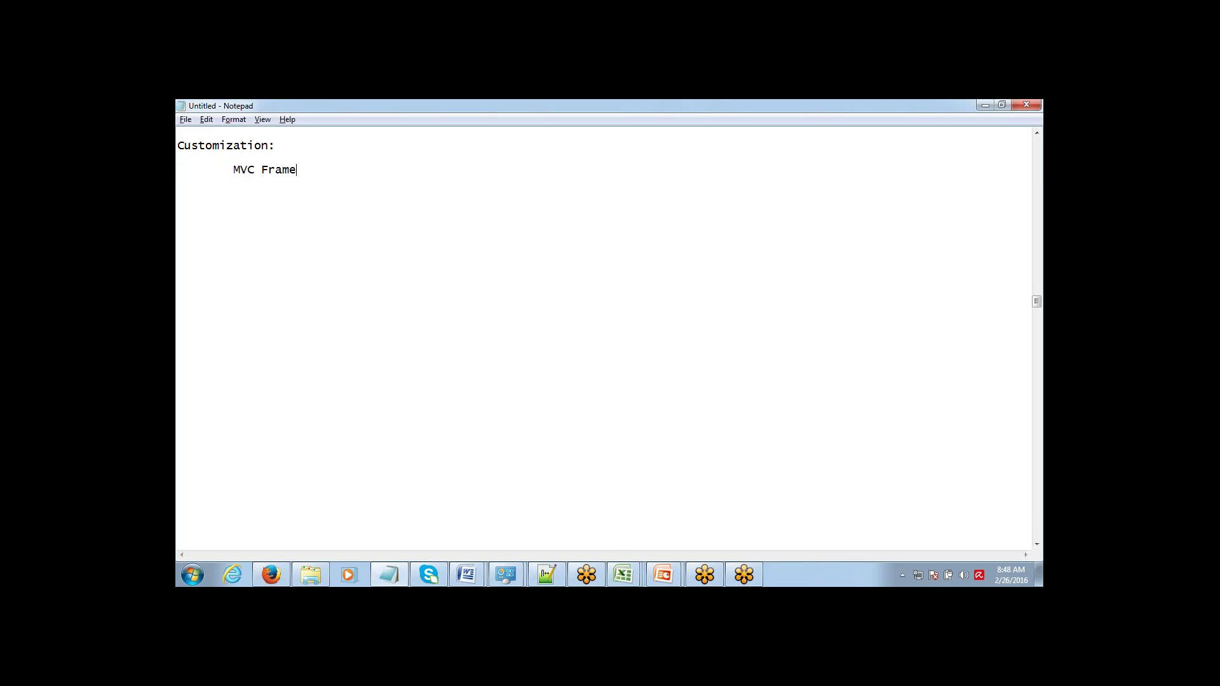
type("work")
left_click(1031, 119)
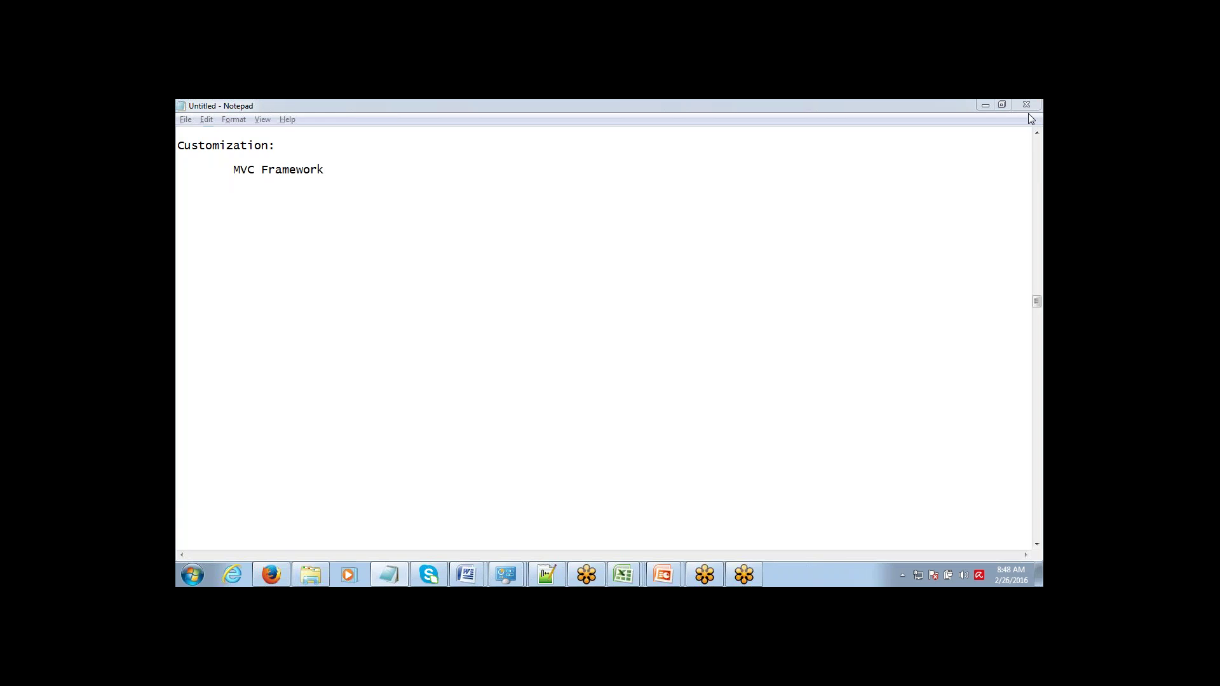
left_click(1031, 118)
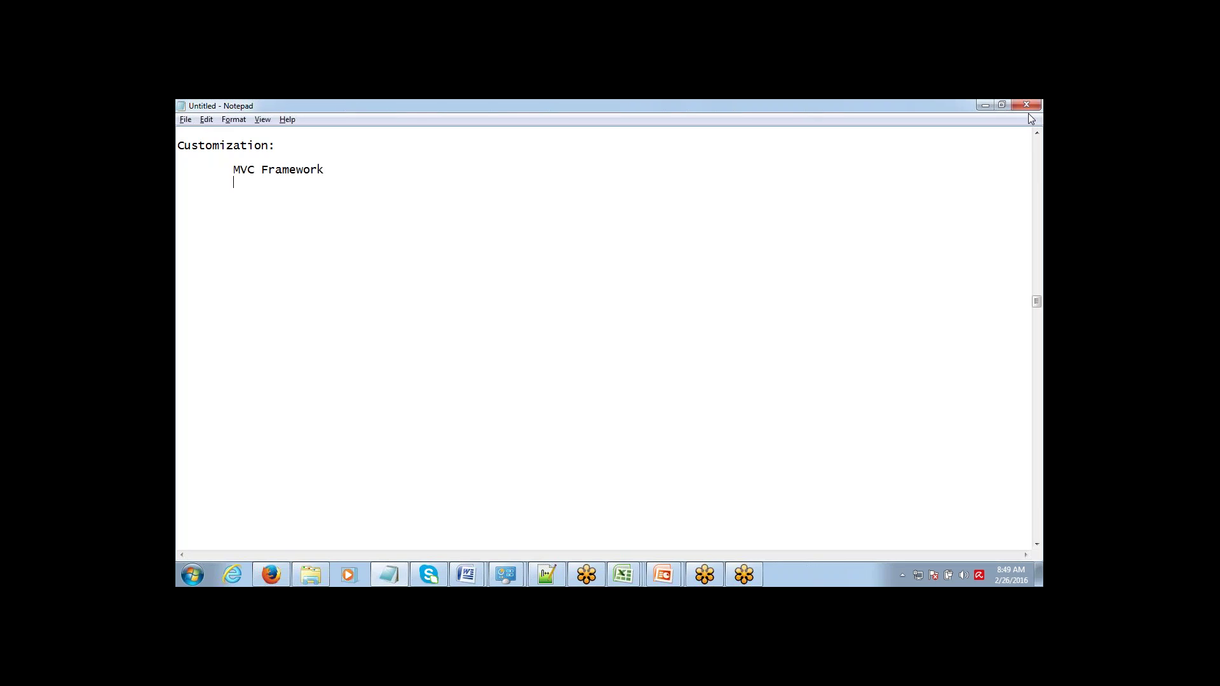
left_click(1037, 301)
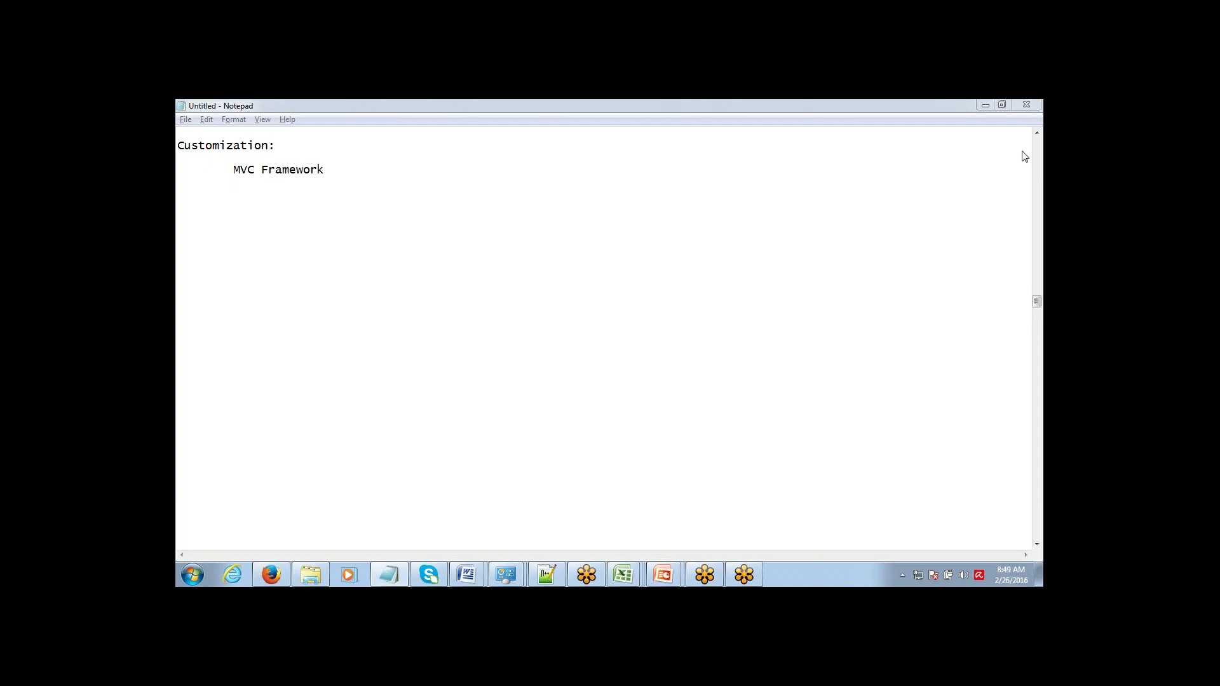
- List Model, View and Controller on separate indented lines under MVC Framework
left_click(398, 199)
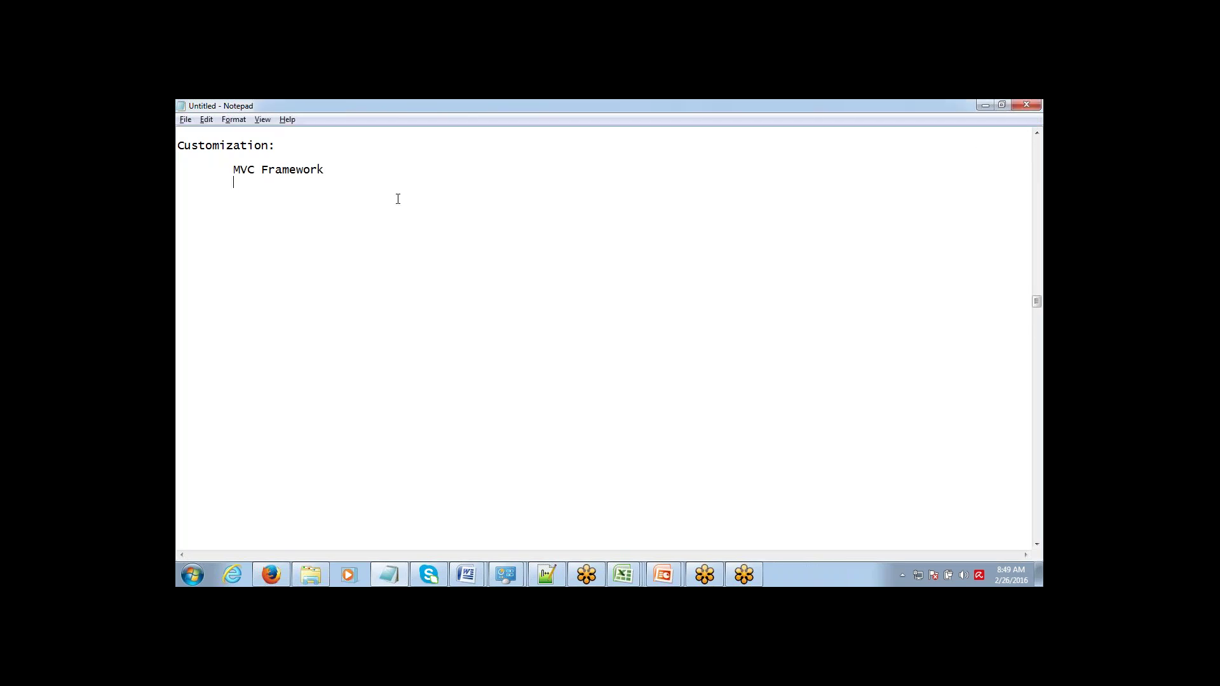
type("Model")
key("Return")
type("View \t")
type("Controller")
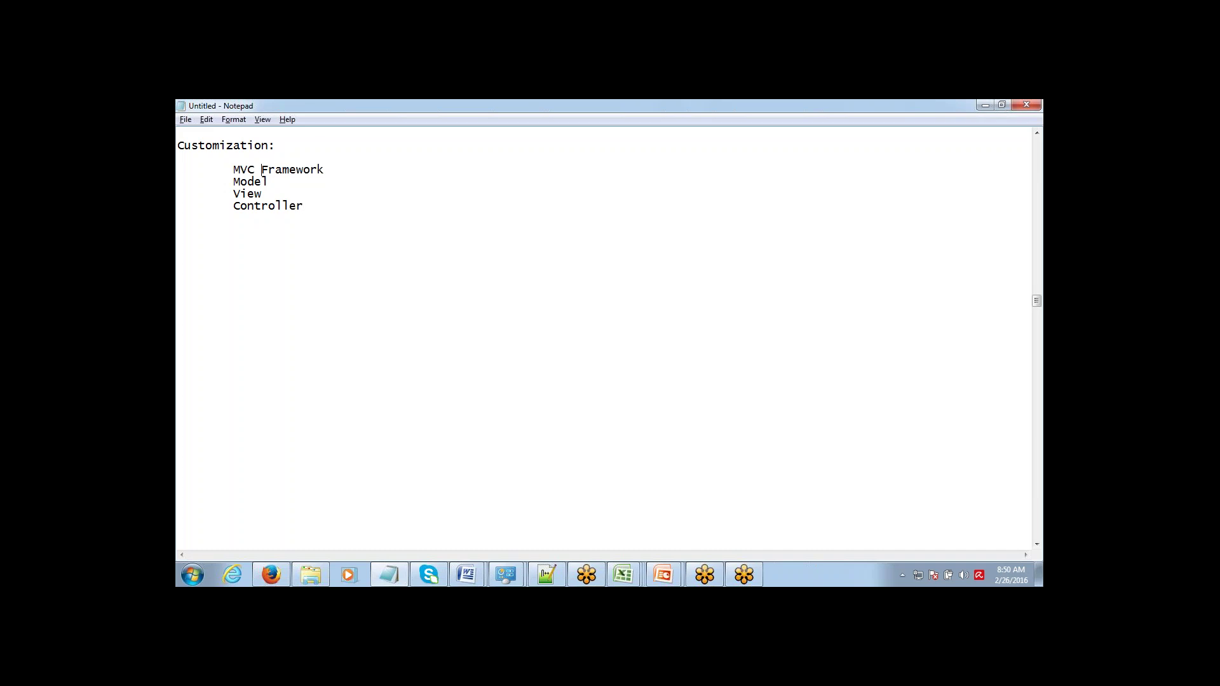
- Highlight the Controller line, and the Model and View lines, in the MVC Framework list
left_click(261, 182)
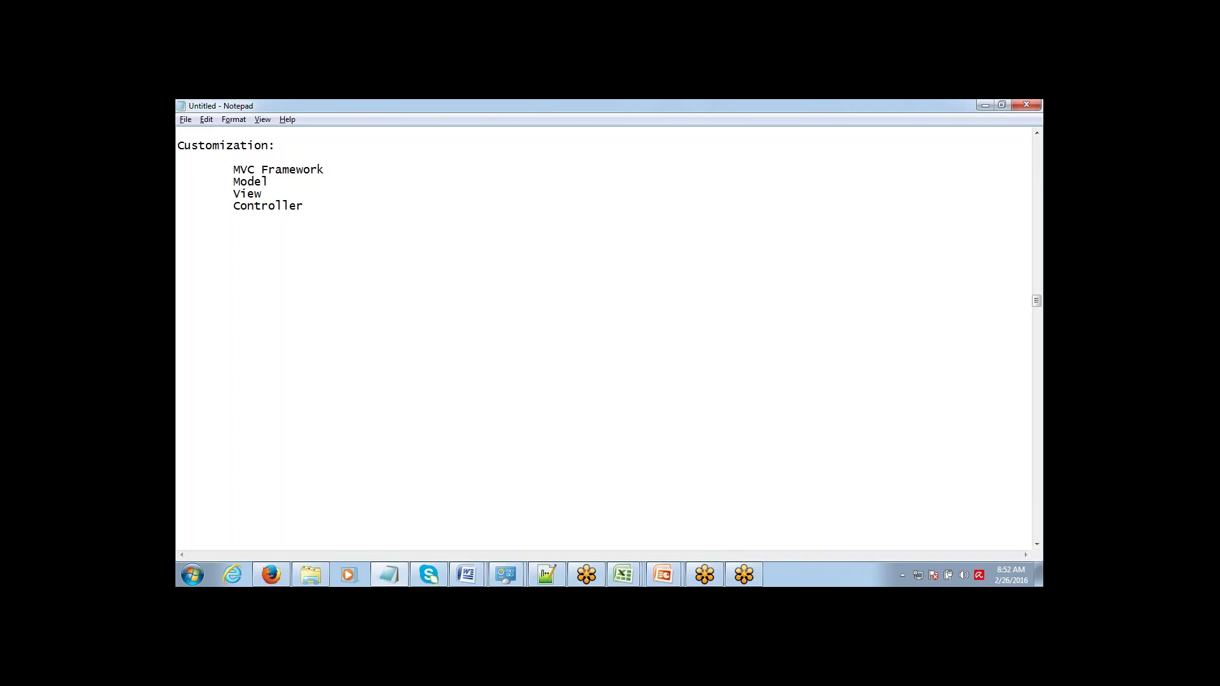
left_click(312, 205)
key("ctrl+shift+Left")
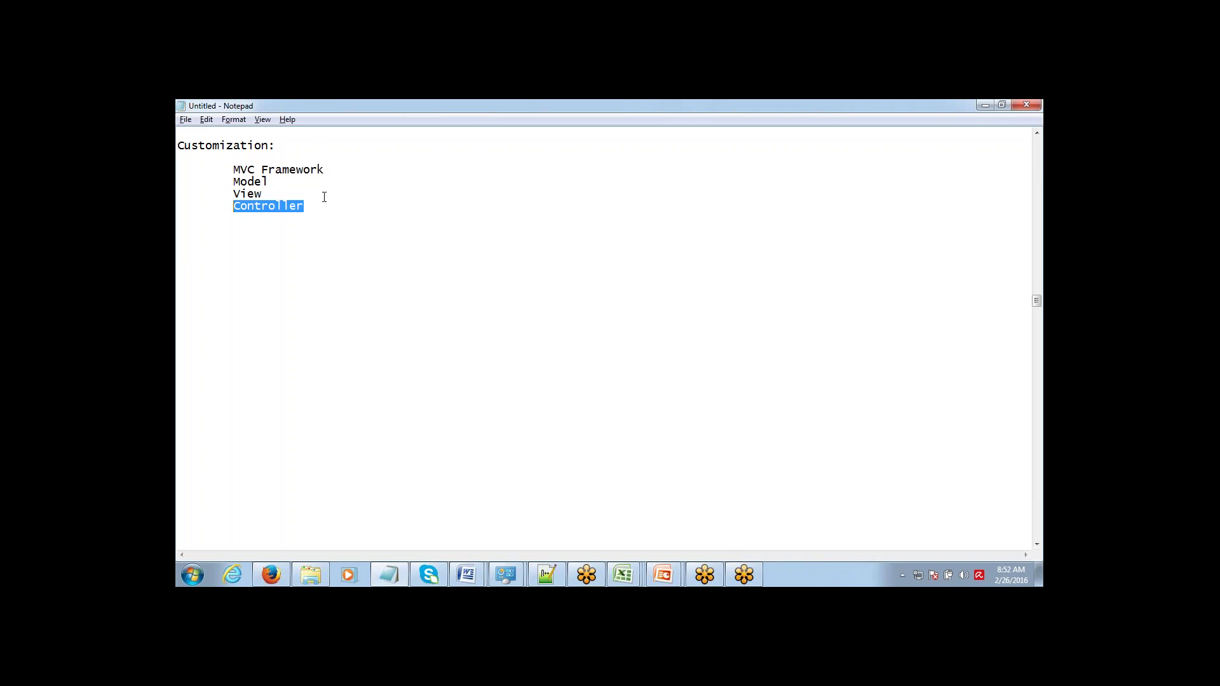
key("Right")
key("Tab")
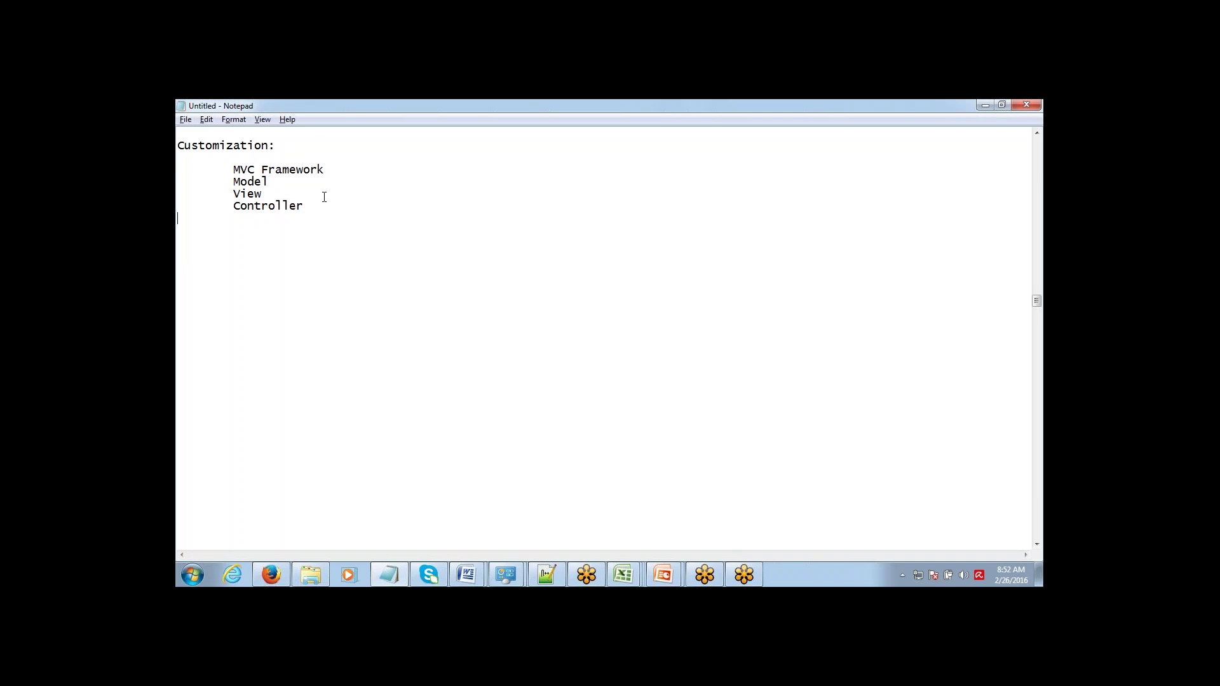
left_click_drag(311, 206, 231, 204)
key("Up")
key("Up")
key("shift+Down")
key("shift+Down")
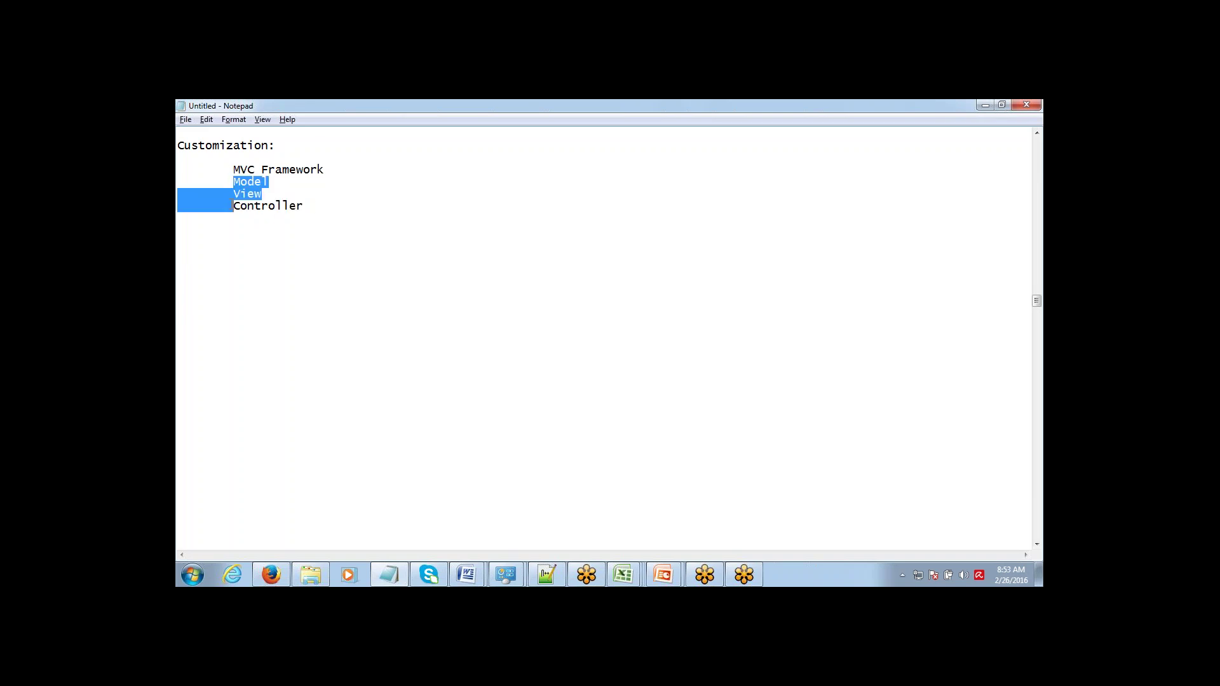
key("shift+Left")
- Leave a gap below the MVC list and write "Model - Backend DB" with "Objects" on the following line
key("Down")
key("Down")
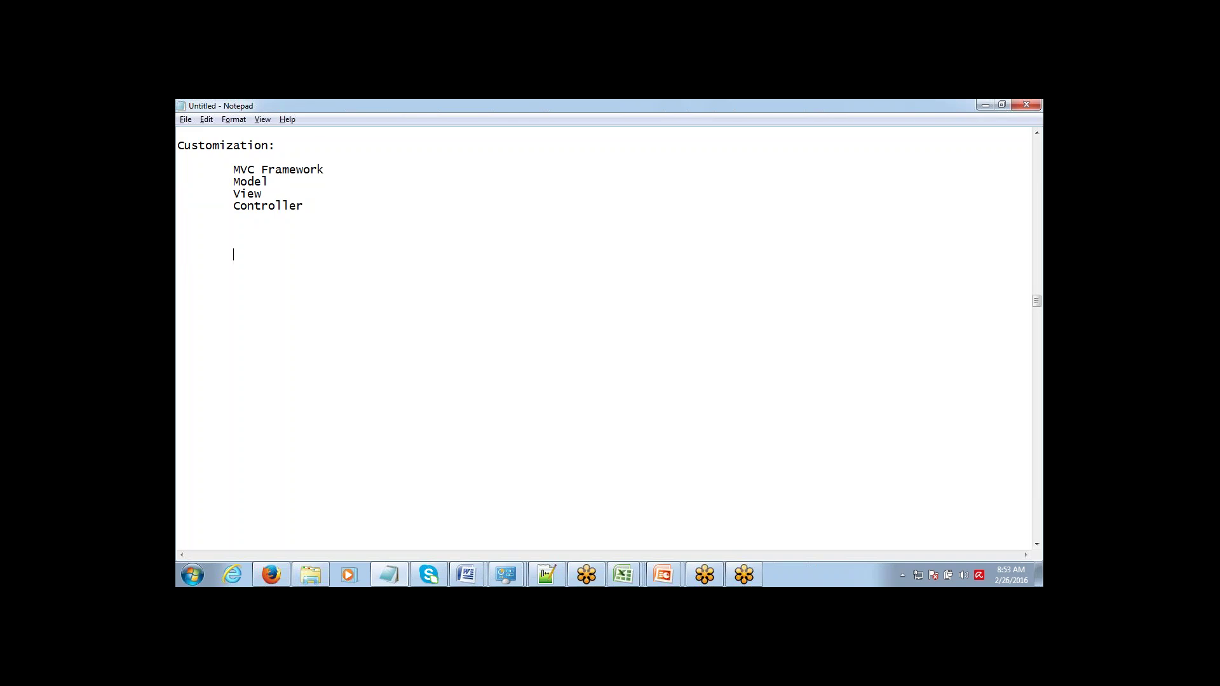
type("Model -")
type(" Backend")
type(" DB")
type("Objects")
key("Return")
key("Tab")
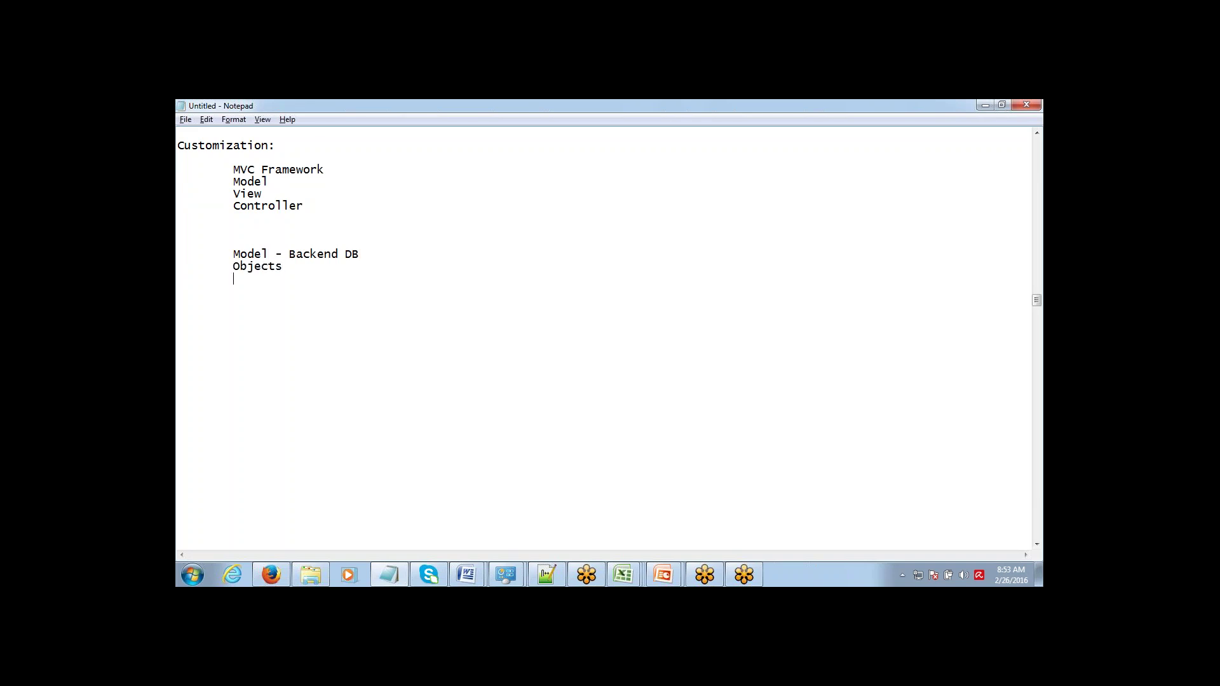
- Add the line "Fields" under Objects and append "- Table" to the Objects line
type("Fieds")
key("BackSpace")
key("BackSpace")
type("lds")
key("Up")
type("- Table")
- Sketch two side-by-side boxes over the notes with the pen, labelled A and C, to illustrate tables
left_click(1002, 113)
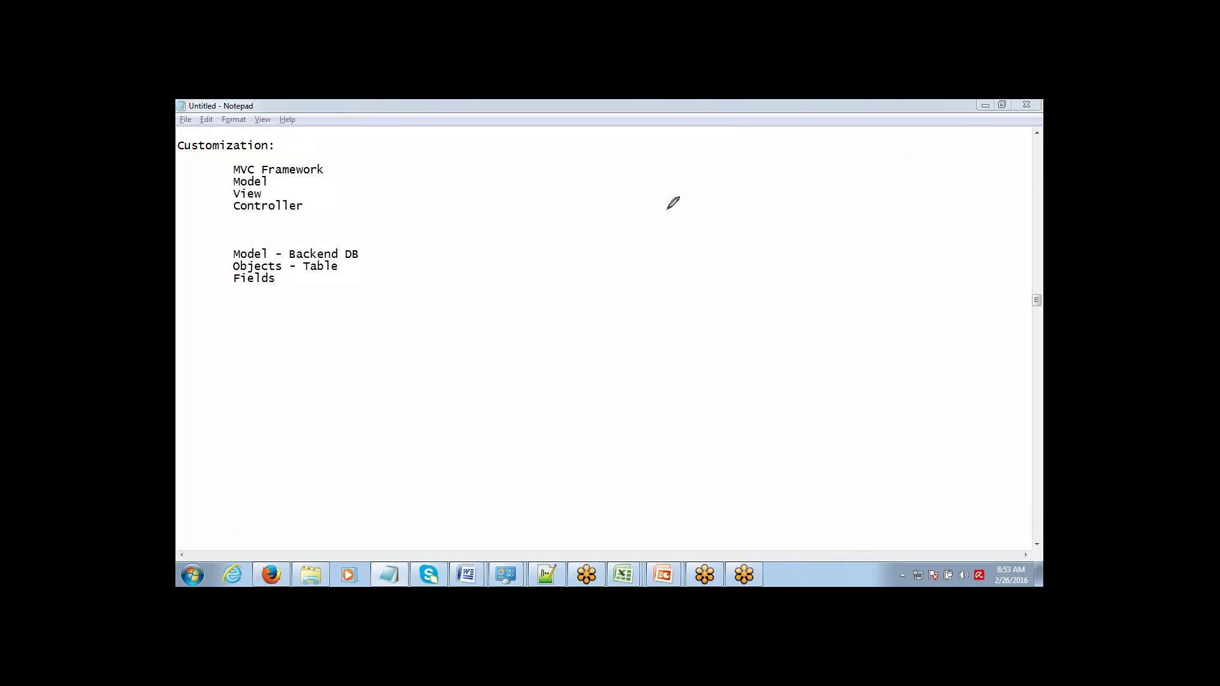
mouse_move(667, 209)
left_mouse_down()
mouse_move(756, 197)
mouse_move(755, 273)
mouse_move(670, 275)
mouse_move(666, 208)
mouse_move(696, 155)
mouse_move(704, 164)
left_mouse_up()
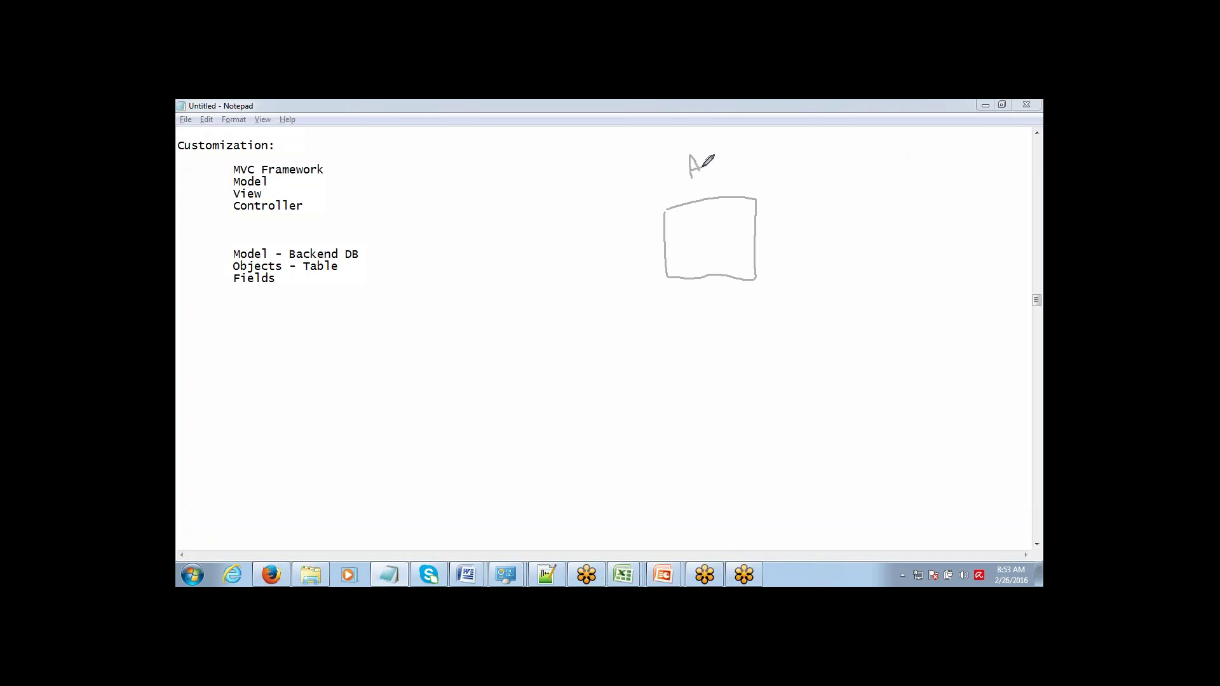
mouse_move(802, 195)
left_mouse_down()
mouse_move(887, 193)
mouse_move(828, 278)
mouse_move(801, 281)
mouse_move(803, 198)
mouse_move(841, 182)
left_mouse_up()
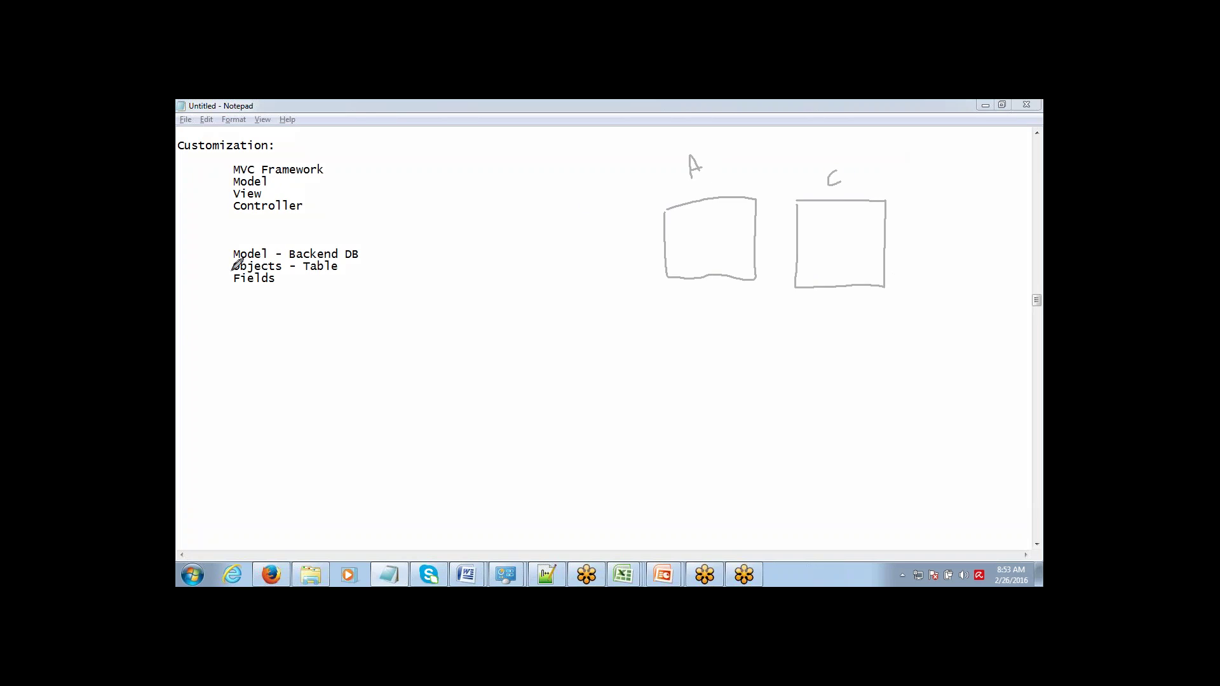
- Divide box A into columns with vertical strokes, point out Objects and Fields, and clear the pen drawing
left_click_drag(227, 267, 244, 262)
left_click_drag(679, 208, 681, 276)
left_click_drag(692, 204, 701, 272)
left_click_drag(713, 201, 715, 275)
left_click_drag(728, 202, 729, 276)
left_click_drag(740, 201, 742, 274)
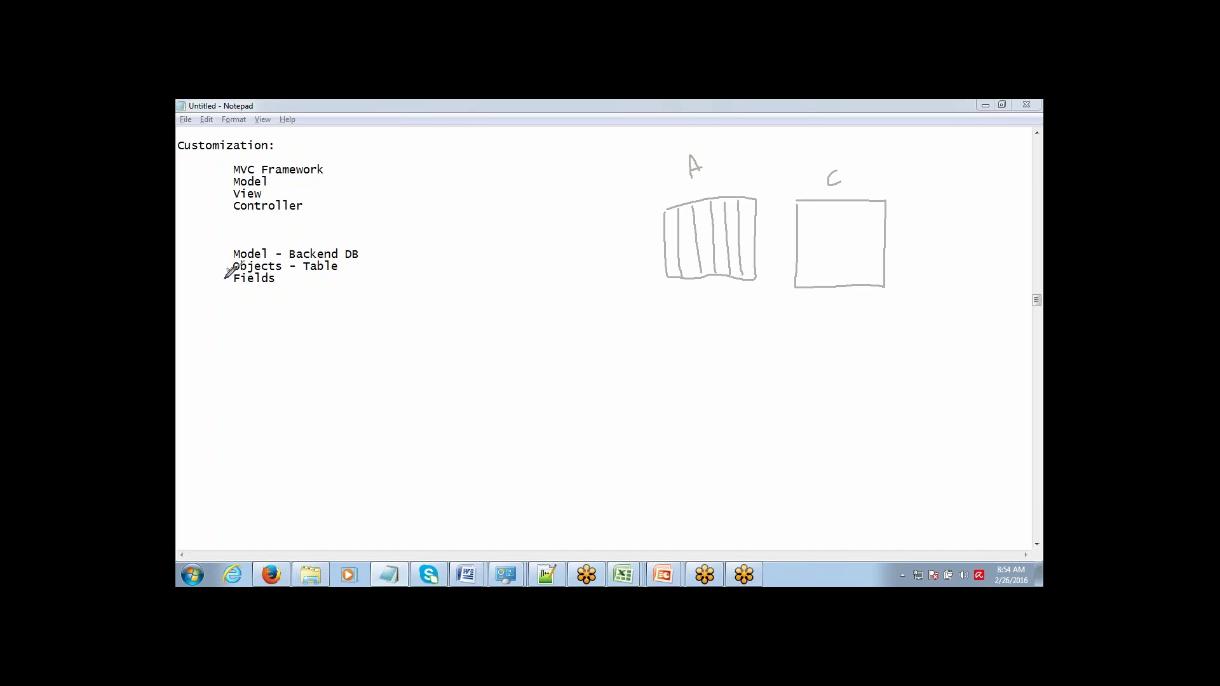
left_click_drag(224, 277, 236, 272)
left_click_drag(227, 269, 247, 260)
left_click(983, 138)
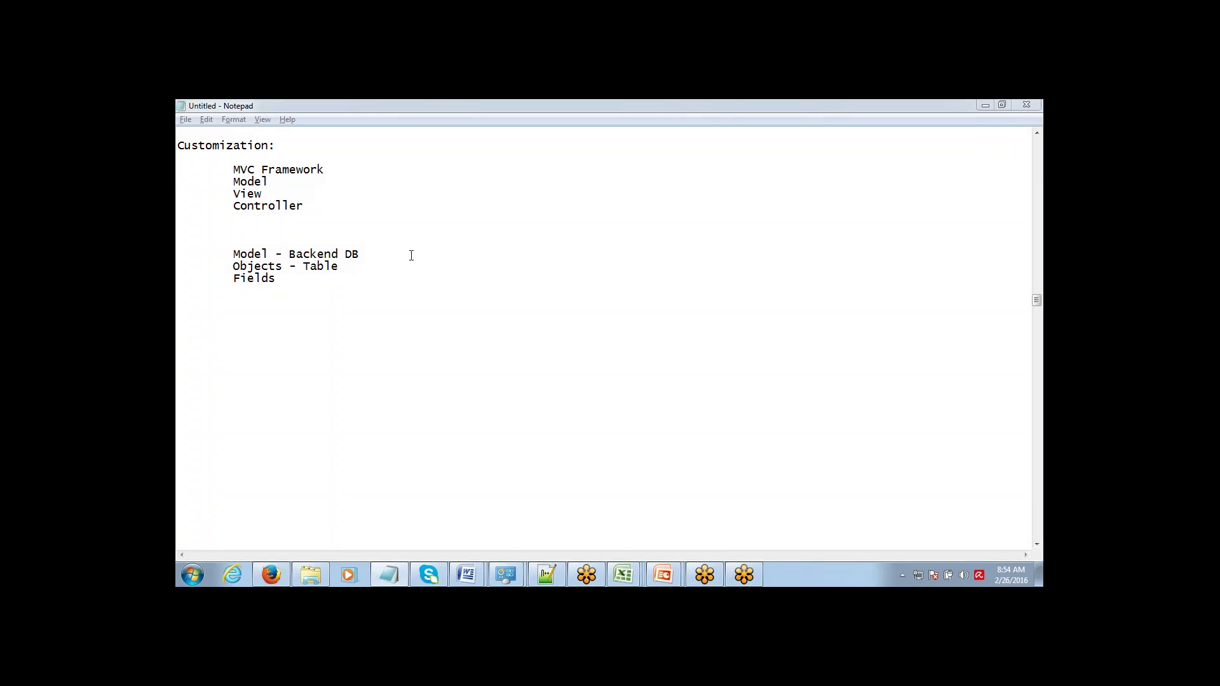
- Below Fields, write "View - Frontend Interface" followed by the lines "Tabs" and "Apps - Collection of Tabs"
left_click(295, 273)
key("Return")
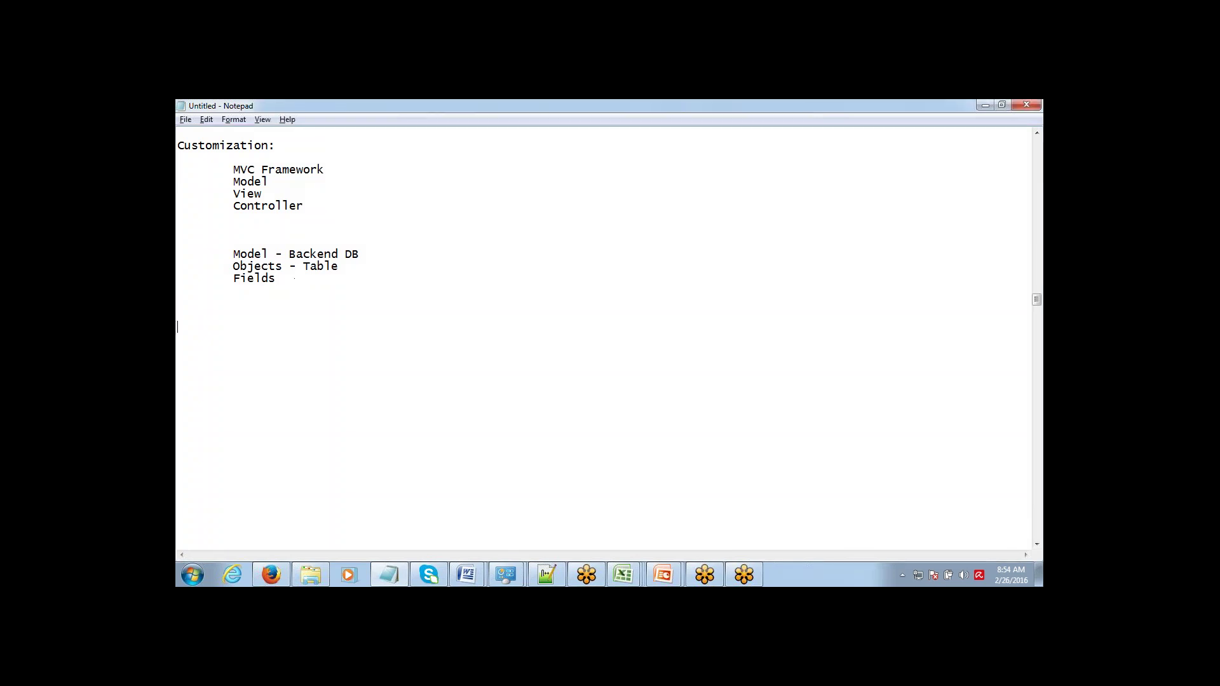
type("View - Frontend Interface")
key("Return")
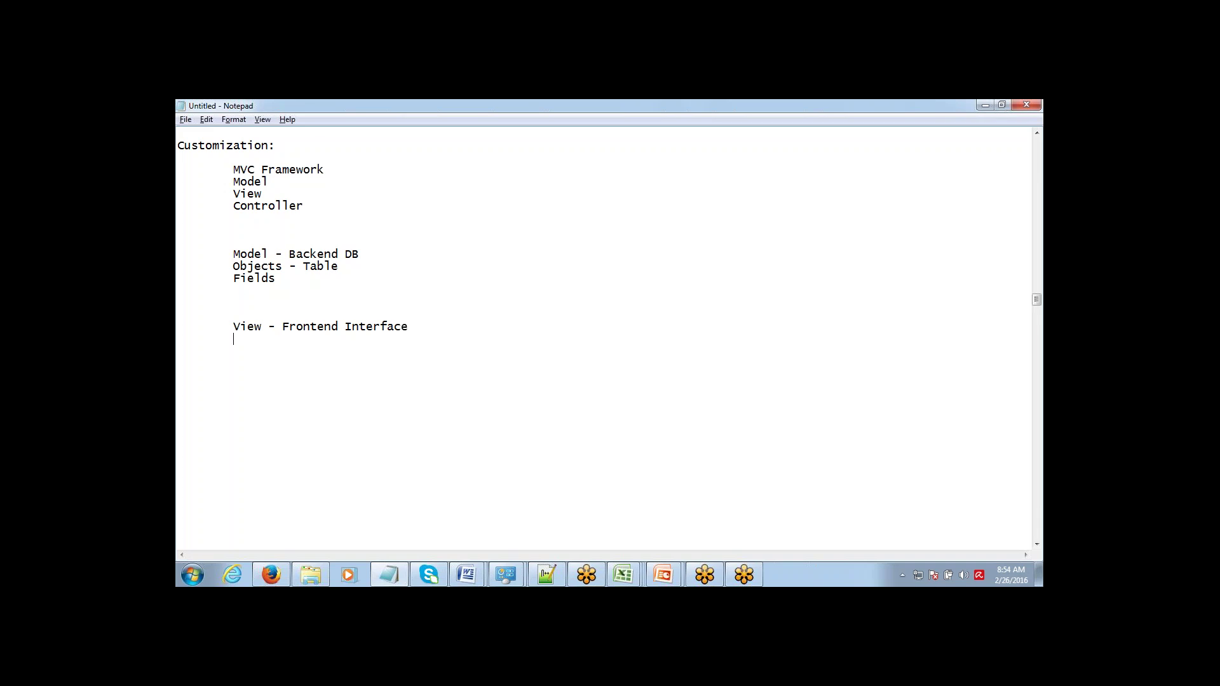
type("Tabs")
key("alt+Tab")
type("Apps - Collection of Tabs")
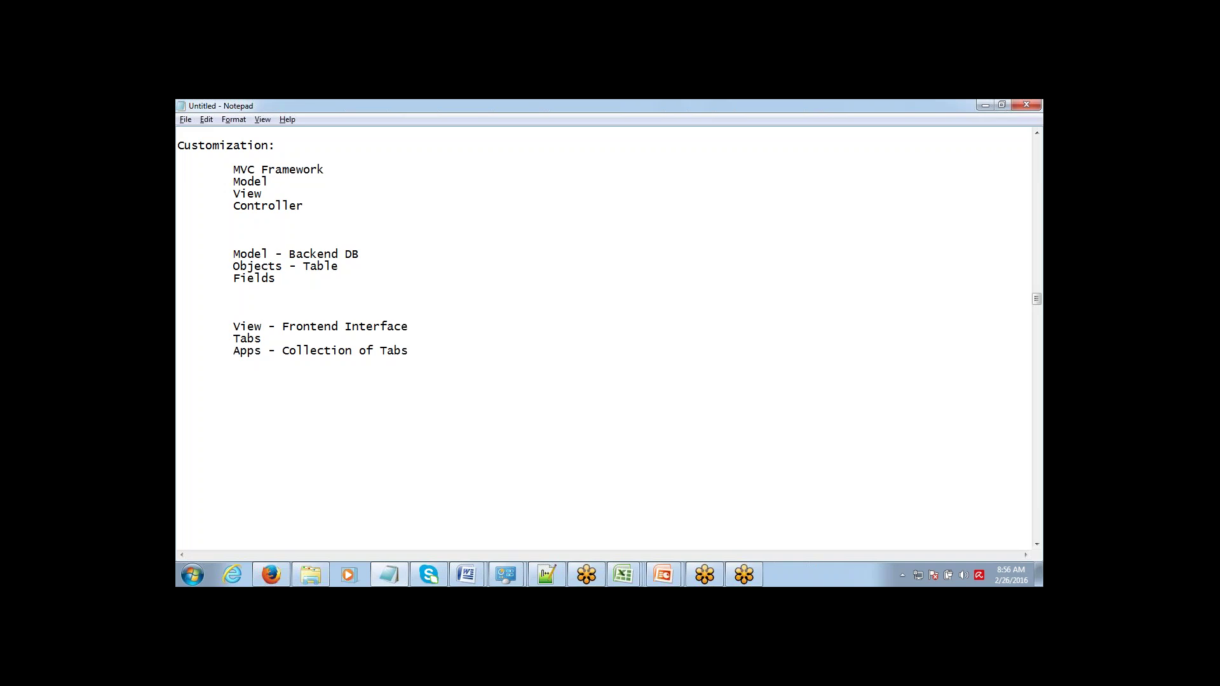
- Switch to Salesforce to look at the list of available apps, and return to the Notepad notes
key("alt+Tab")
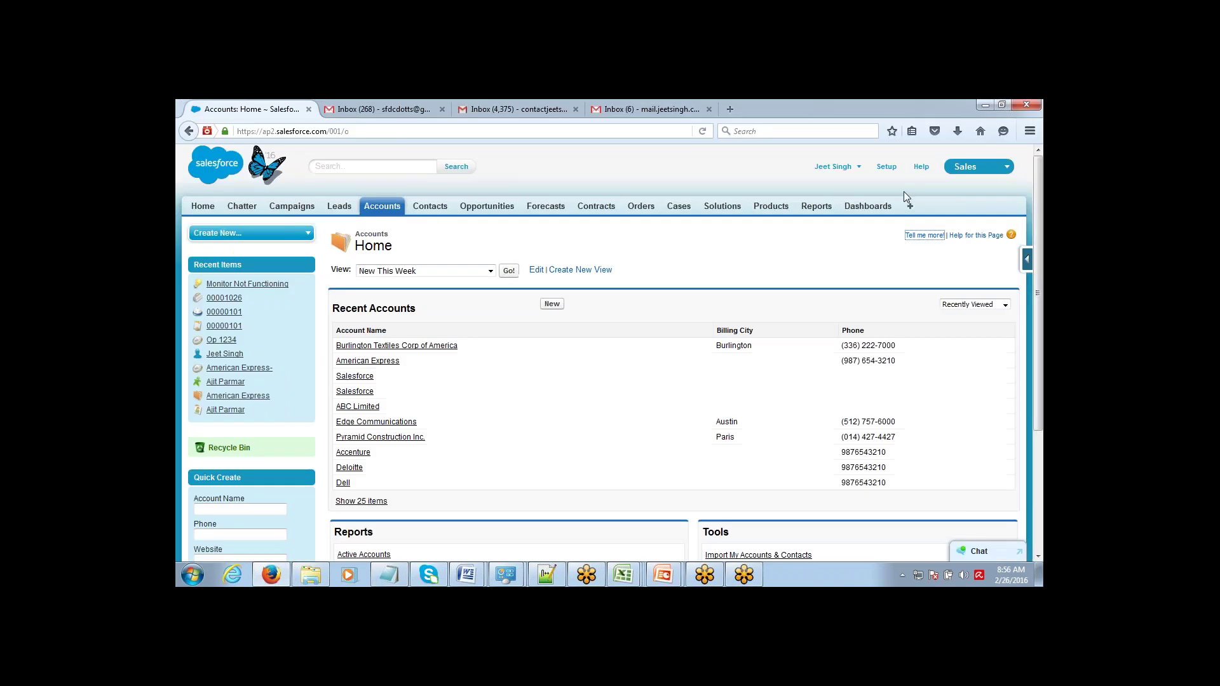
left_click(1011, 167)
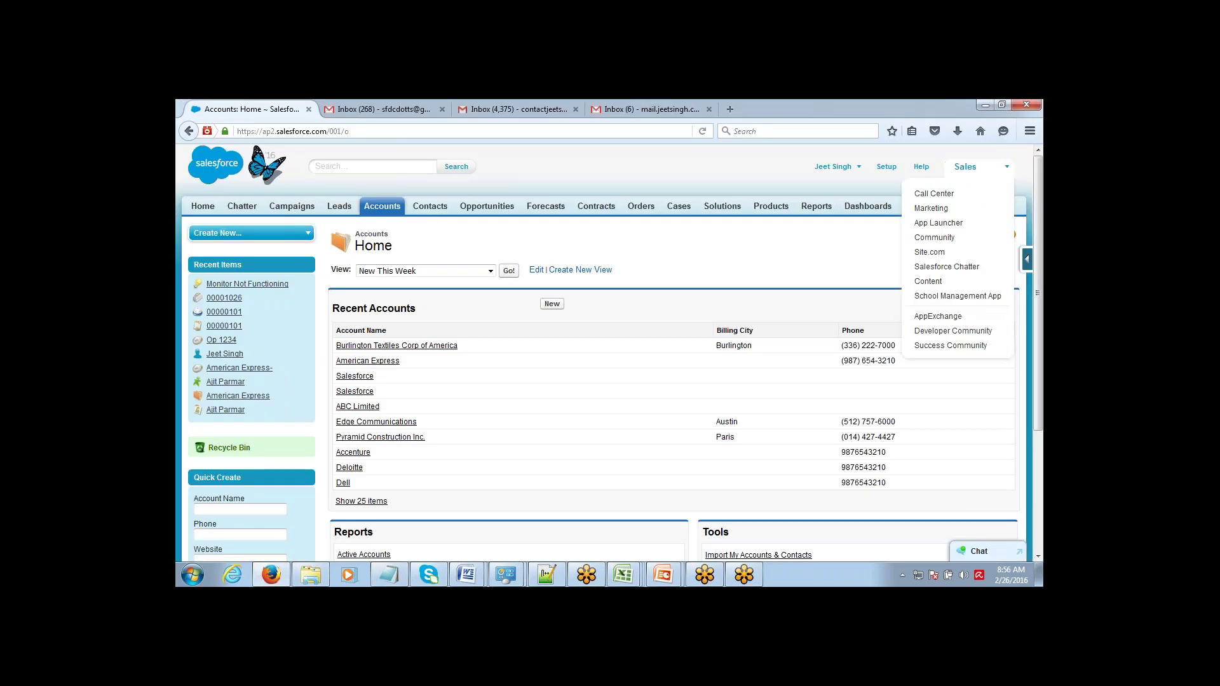
key("alt+Tab")
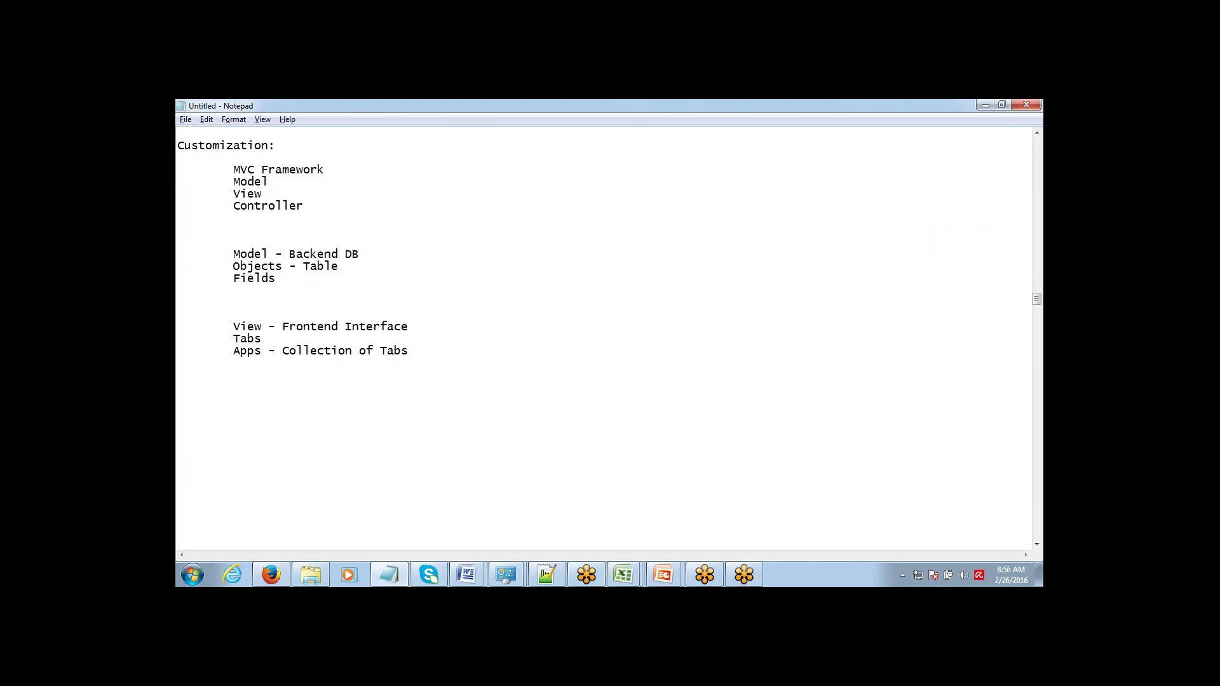
- Return to Salesforce, change the active app from Sales to Marketing, and open the Contacts home page
key("alt+Tab")
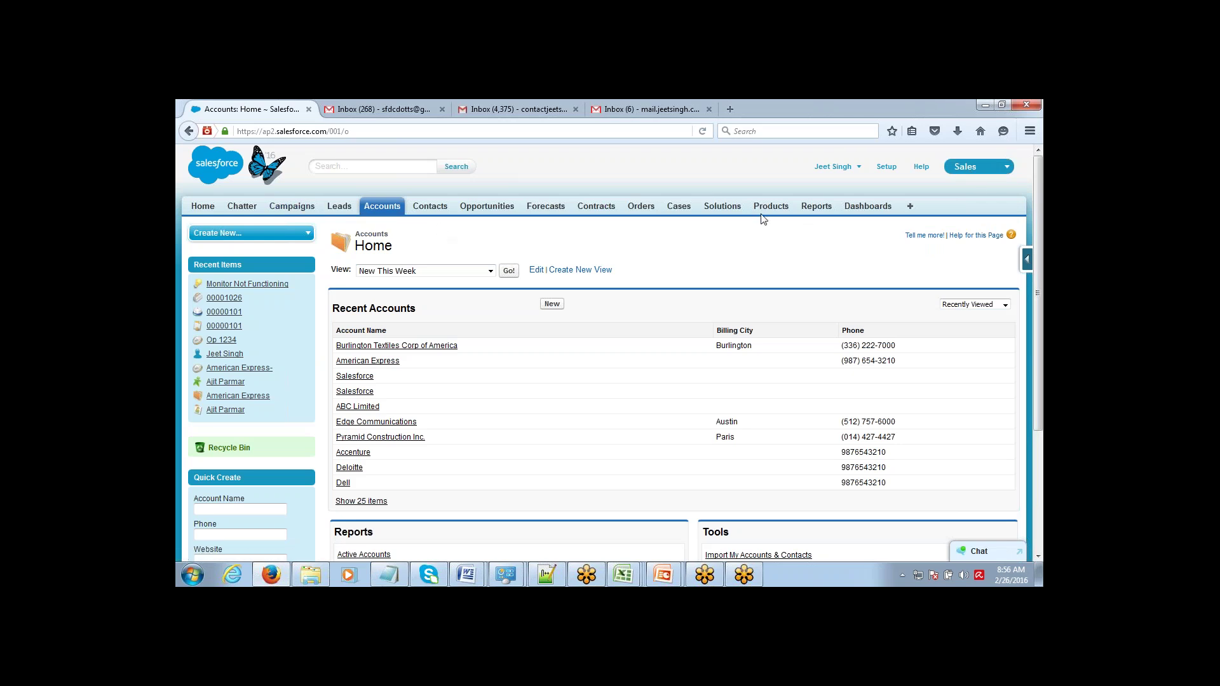
left_click(982, 169)
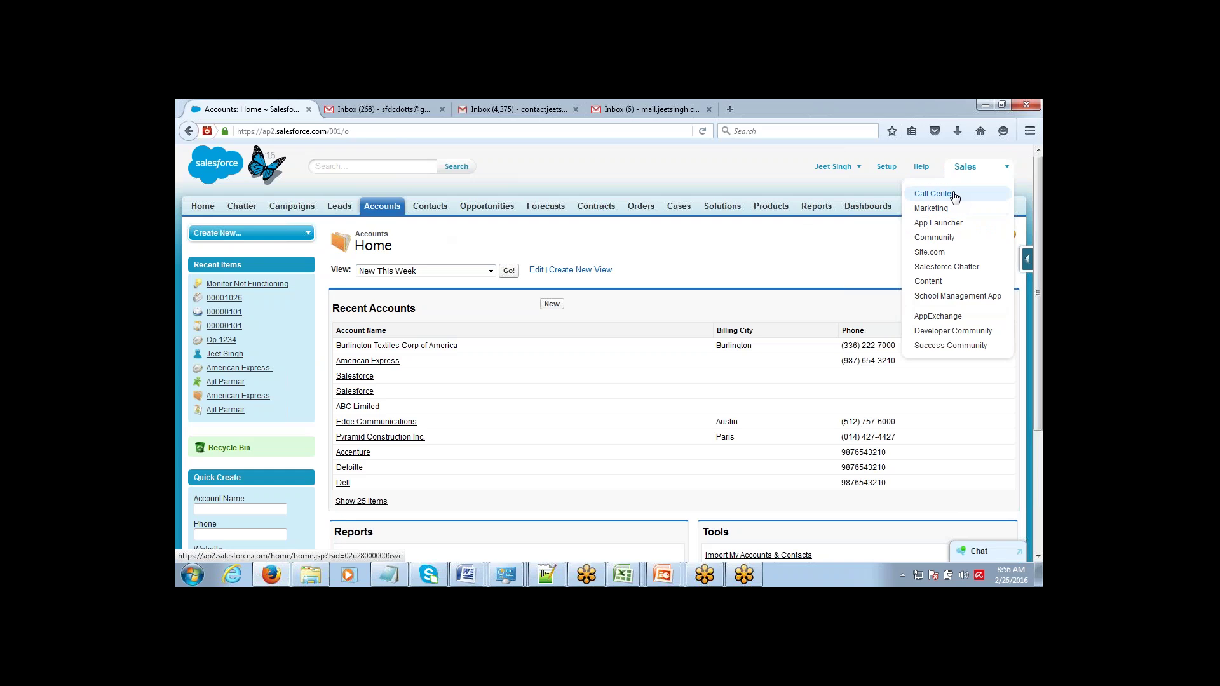
left_click(932, 209)
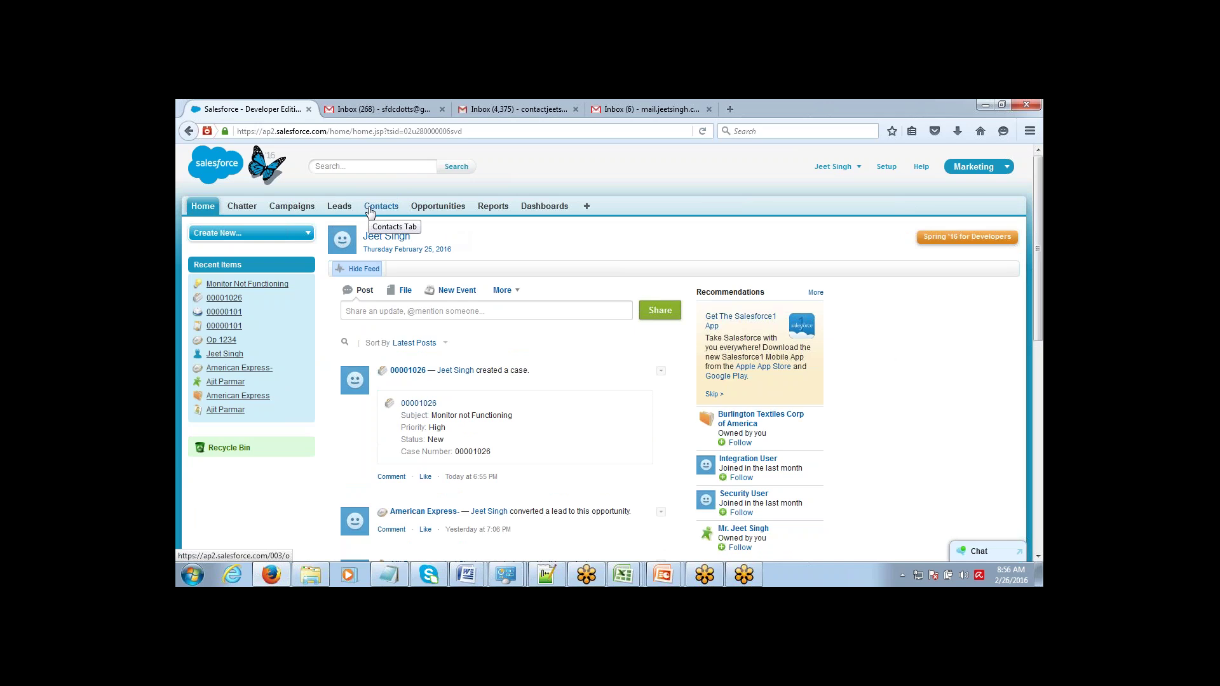
left_click(371, 210)
scroll(381, 216, "down", 6)
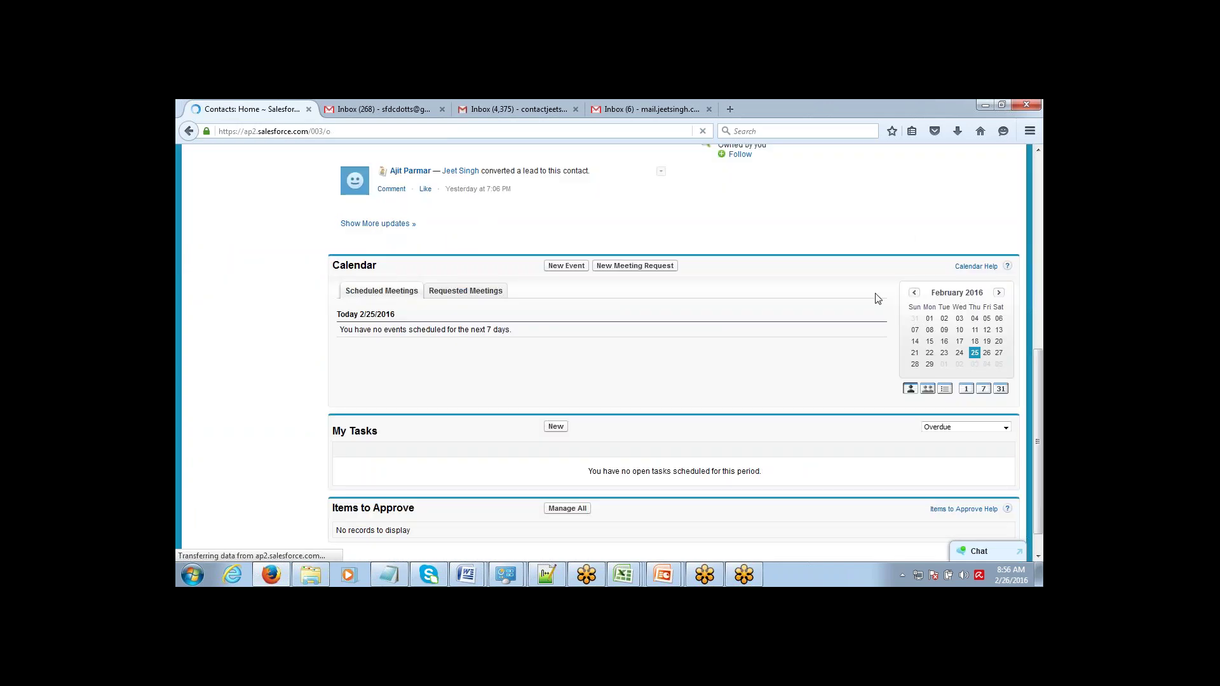
- Switch to Notepad, add the line "Pages" below Apps, and return to Salesforce
key("alt+Tab")
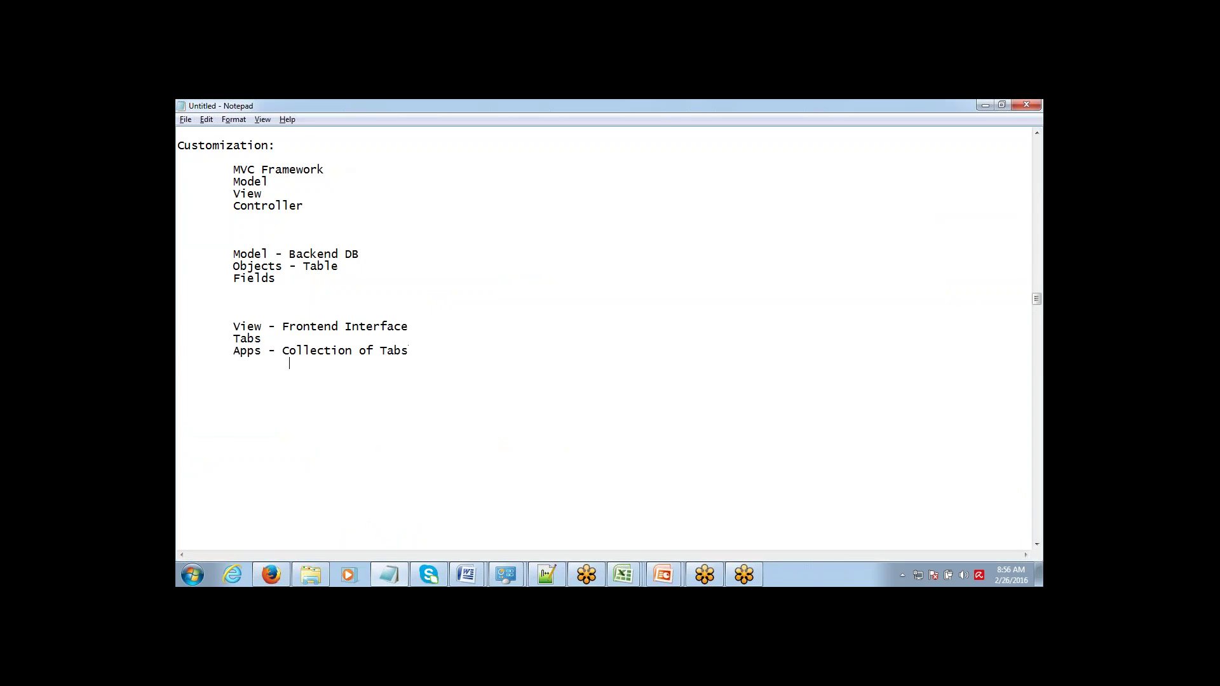
type("Pages")
key("alt+Tab")
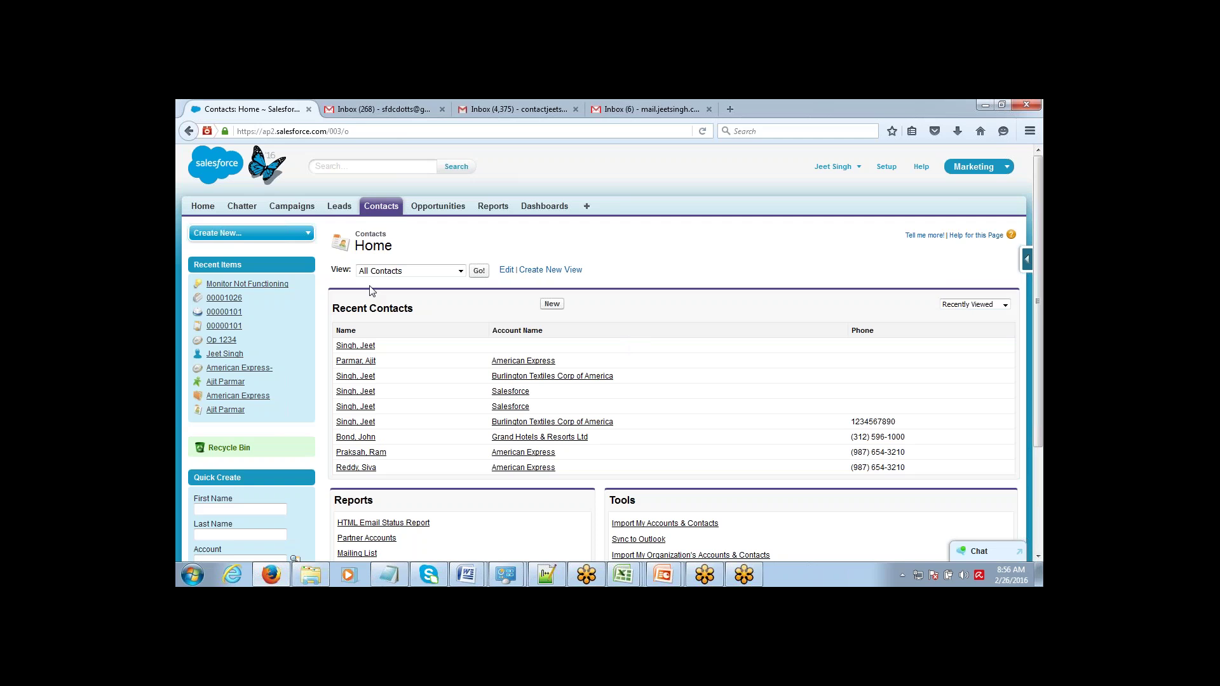
- Open the Seminar Jan 2016 campaign and examine its detail page
left_click(286, 206)
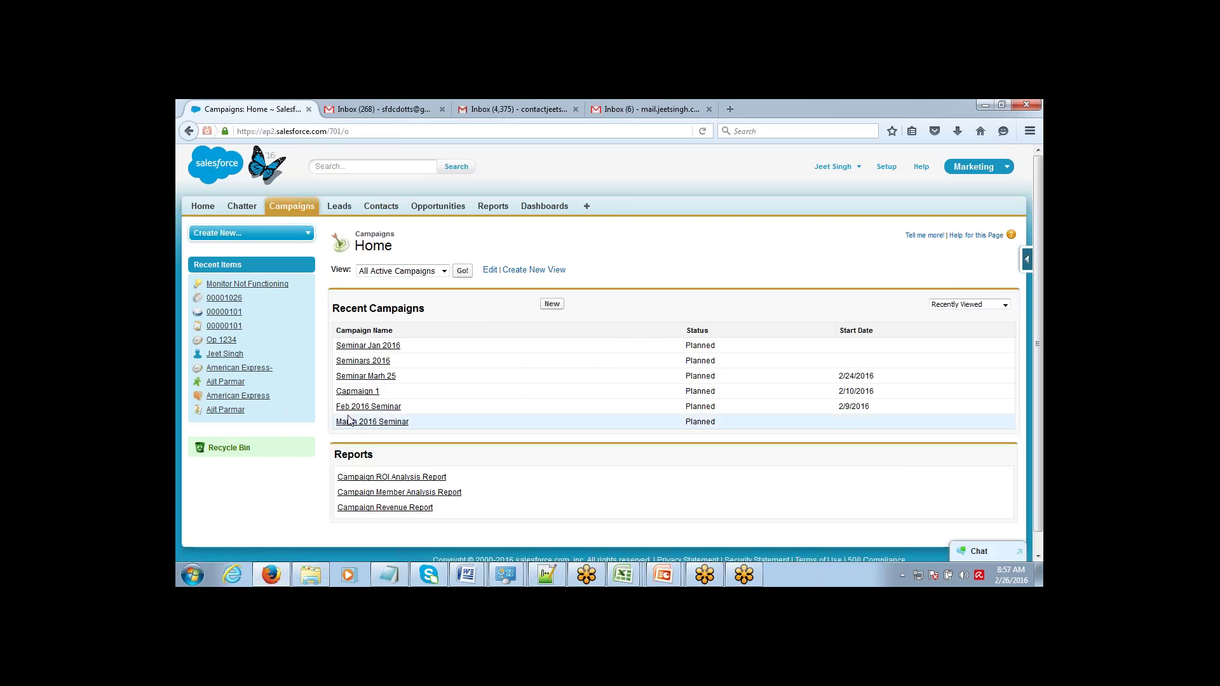
left_click(379, 348)
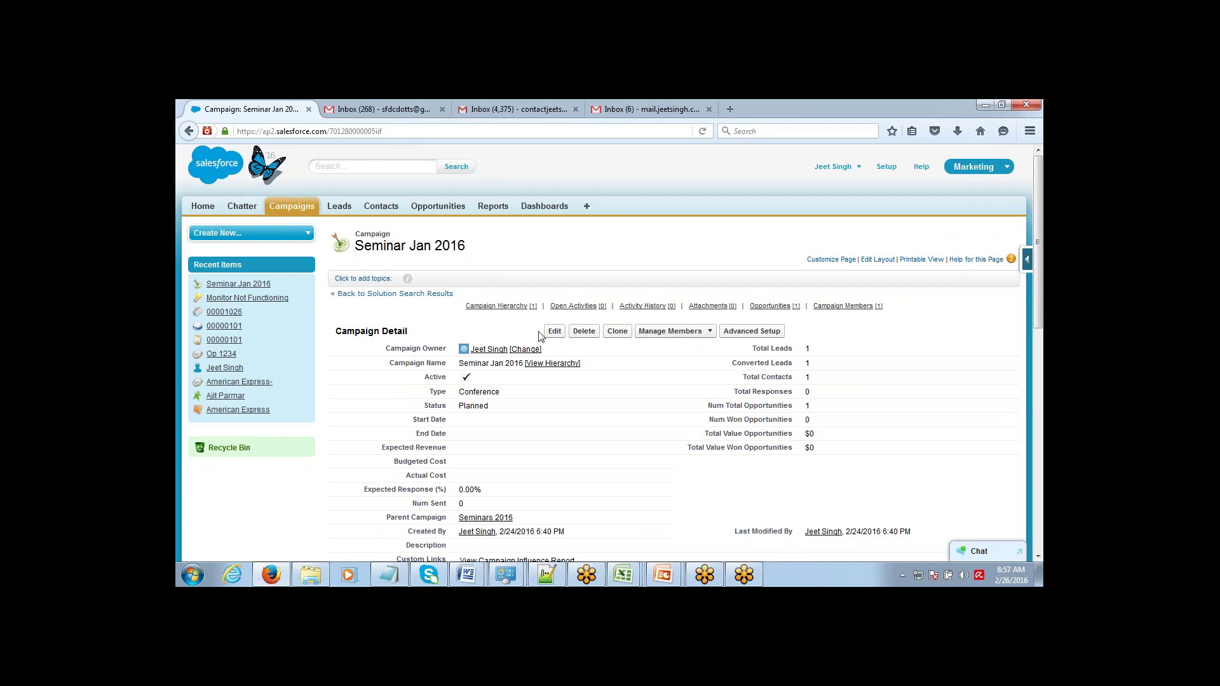
mouse_move(788, 310)
mouse_move(1037, 230)
left_mouse_down()
mouse_move(1035, 366)
mouse_move(1036, 229)
left_mouse_up()
- Open the first American Express contact from the recent contacts and review its details and related lists
left_click(381, 206)
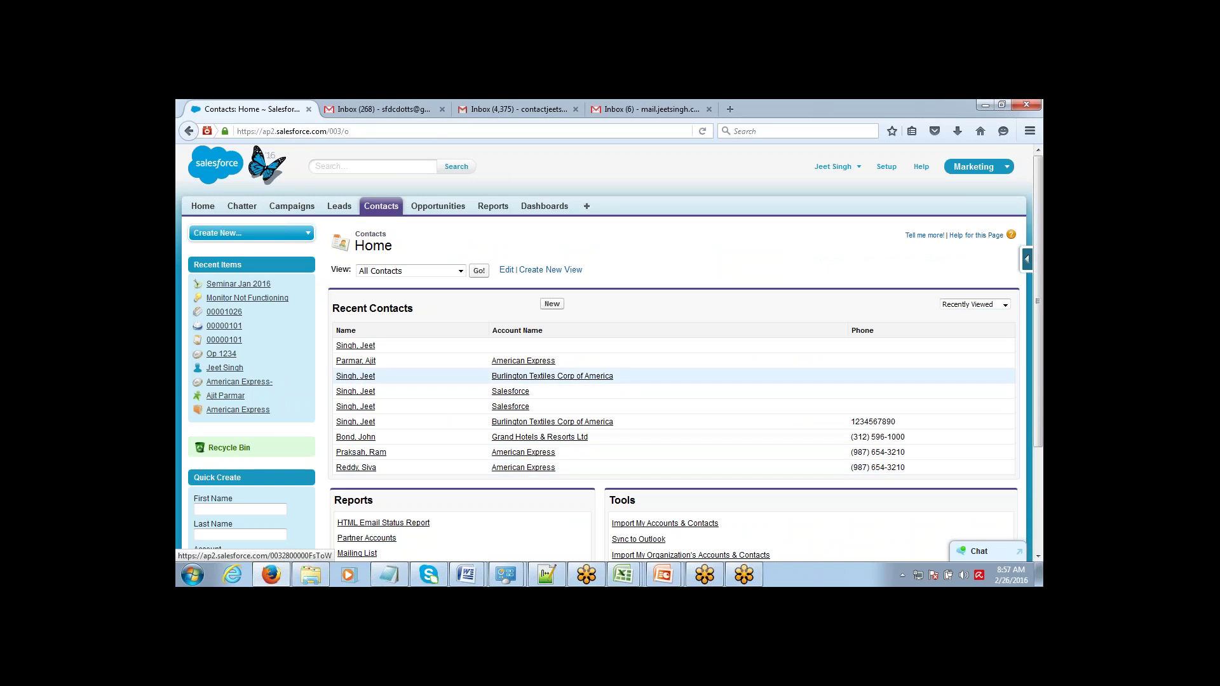
left_click(355, 361)
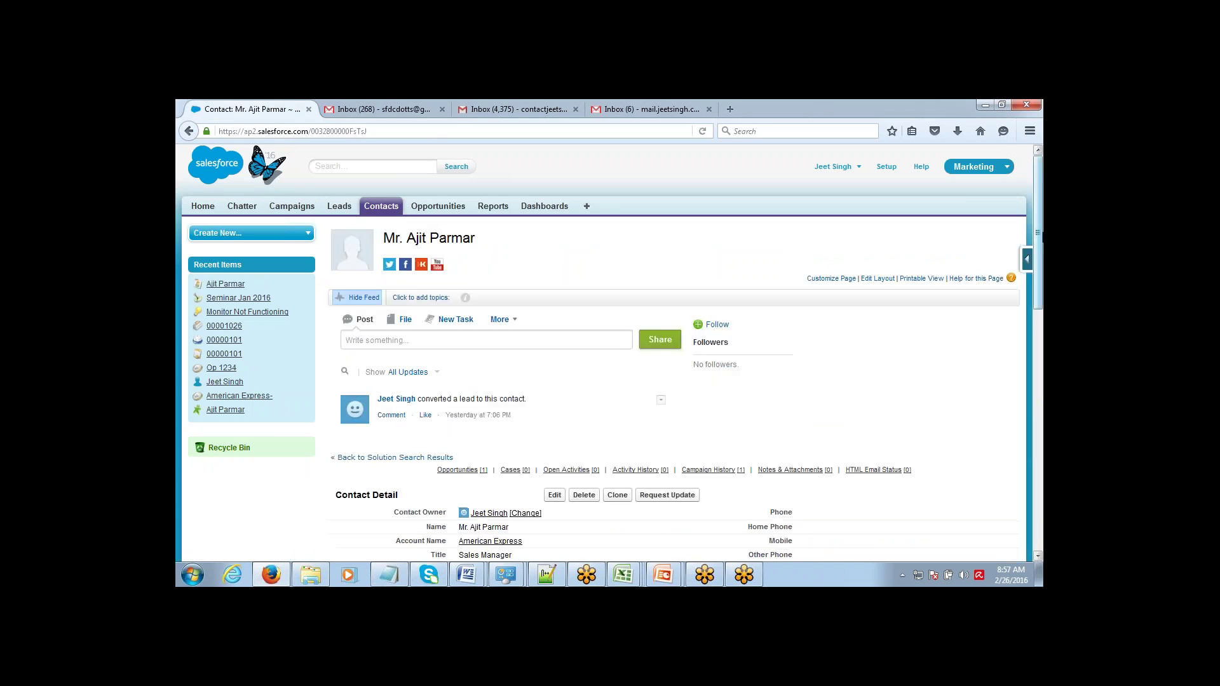
scroll(1030, 375, "down", 5)
left_click_drag(1022, 555, 1023, 502)
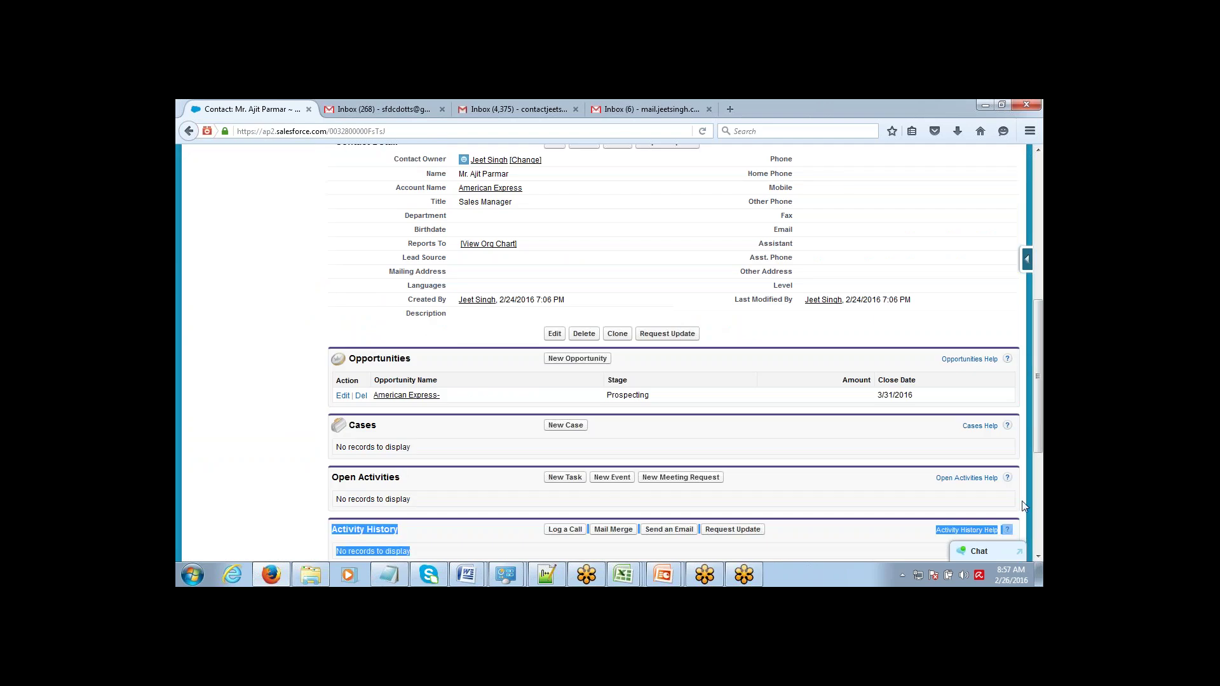
scroll(1027, 418, "down", 3)
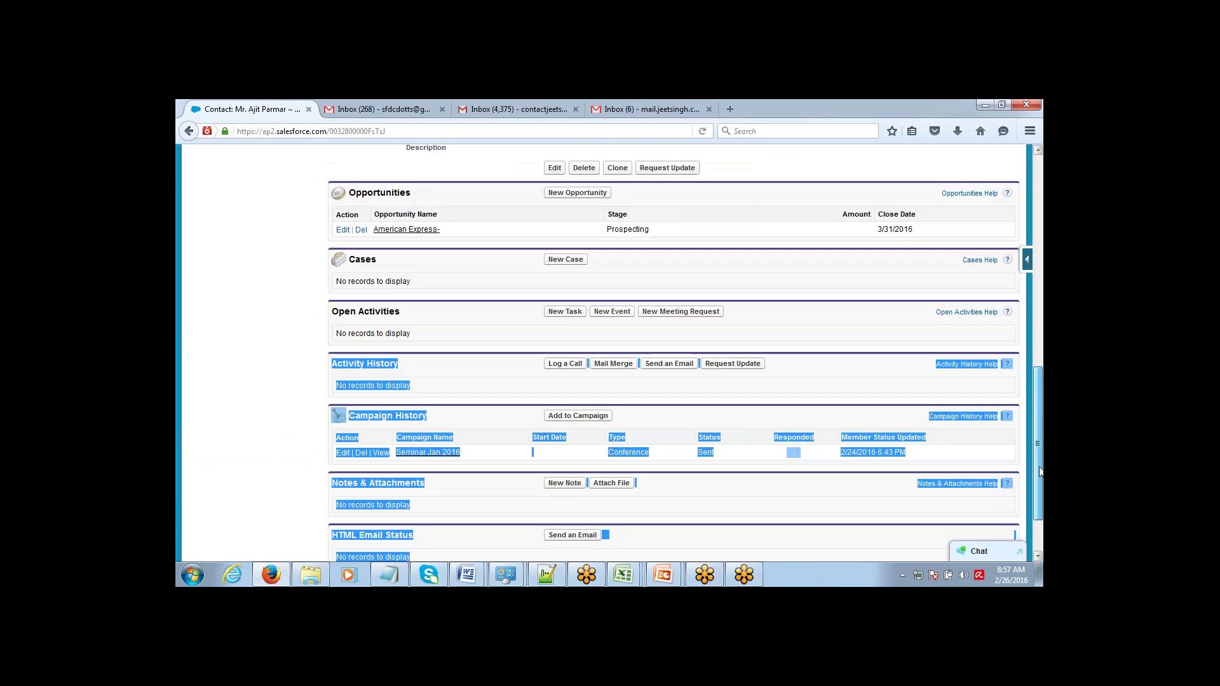
scroll(1027, 417, "up", 5)
scroll(1026, 417, "up", 5)
- Return to the Notepad notes and highlight the "Objects - Table" and "Fields" lines
key("alt+Tab")
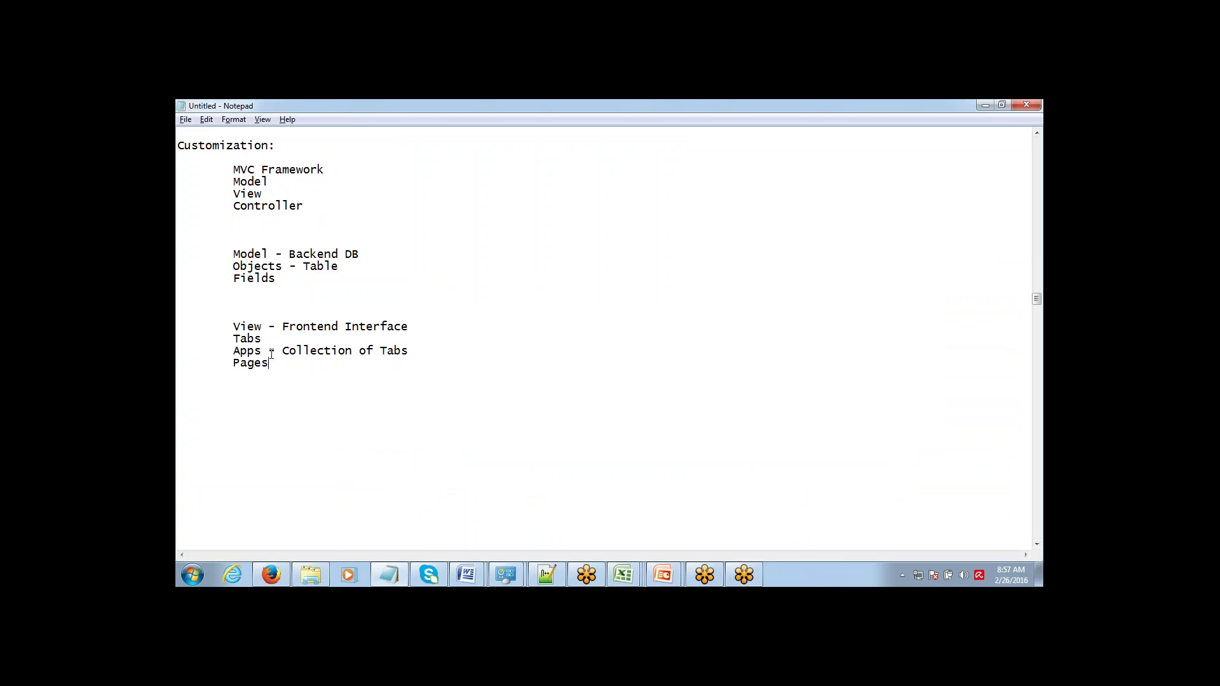
left_click_drag(232, 266, 284, 283)
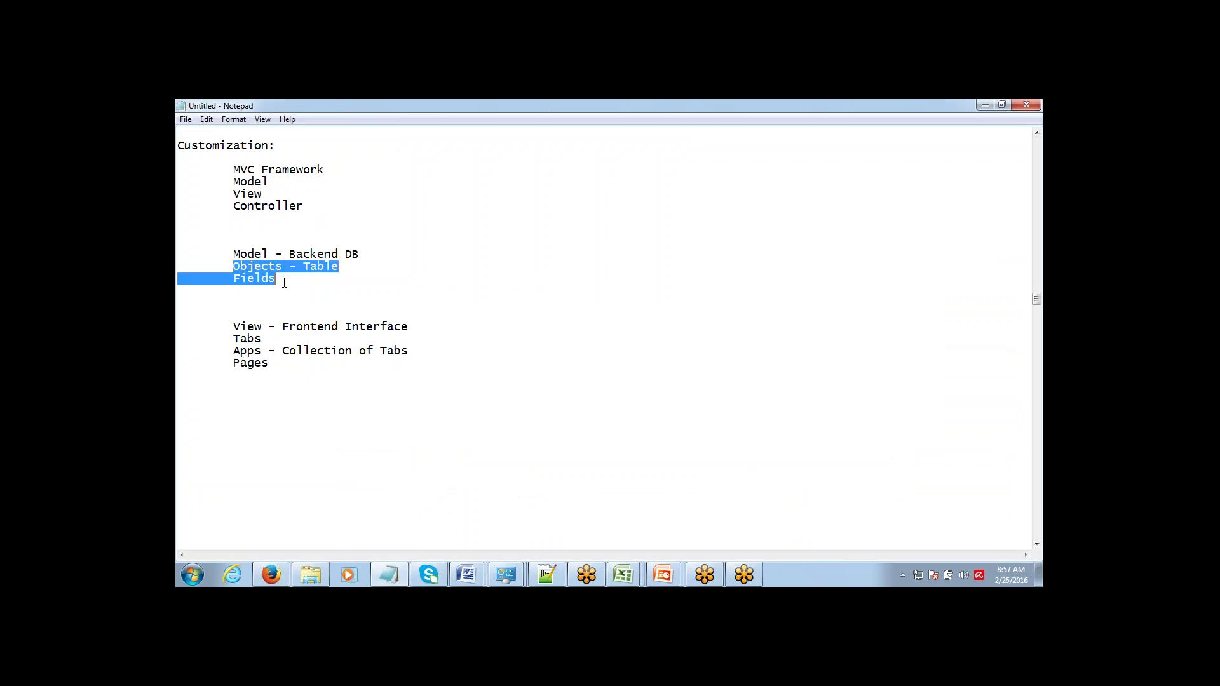